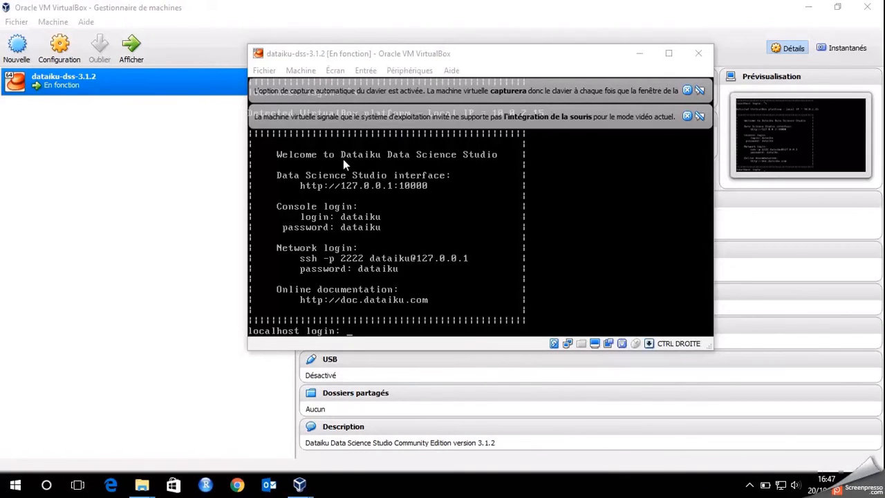
Open 127.0.0.1:10000 in Chrome and log in to Dataiku with the prefilled admin credentials
click(237, 484)
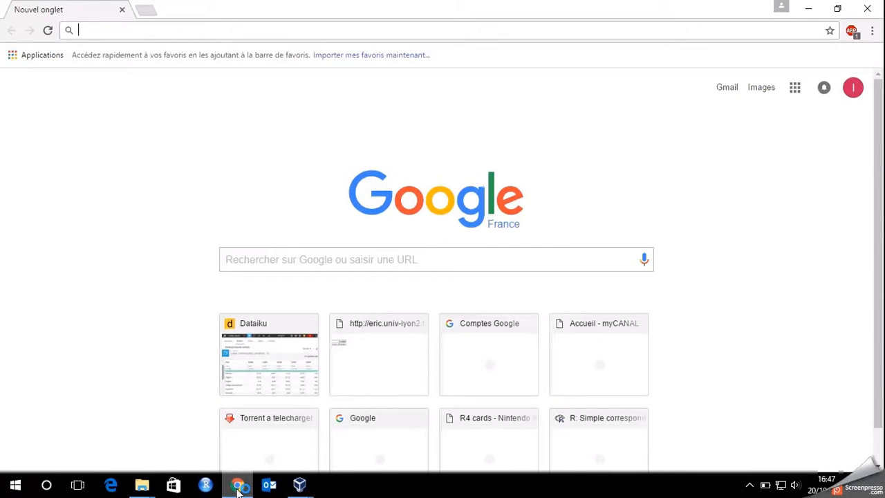
text(127.)
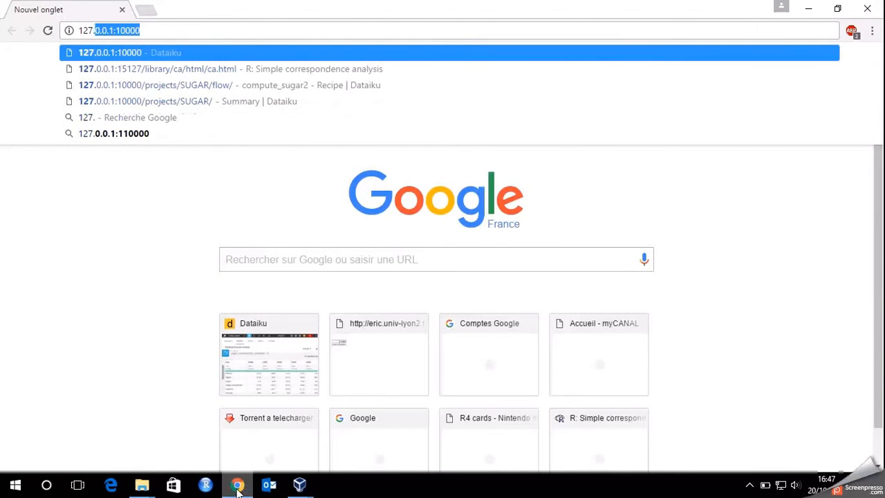
key(Right)
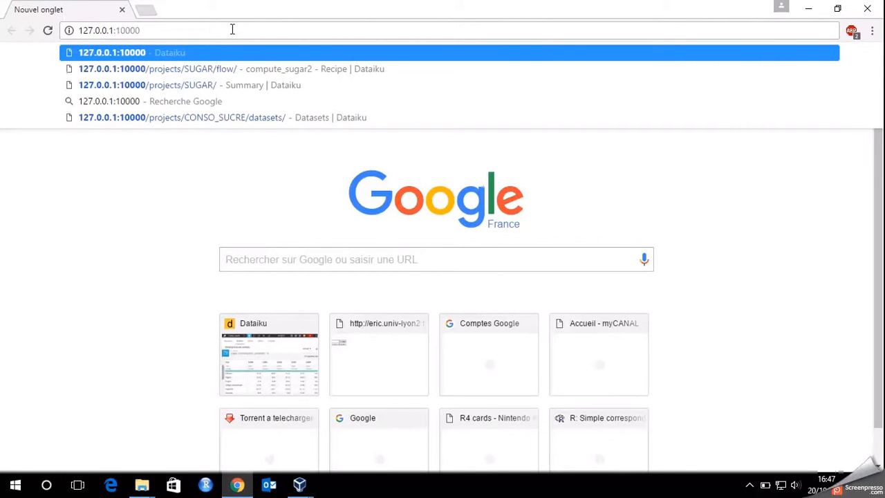
key(Return)
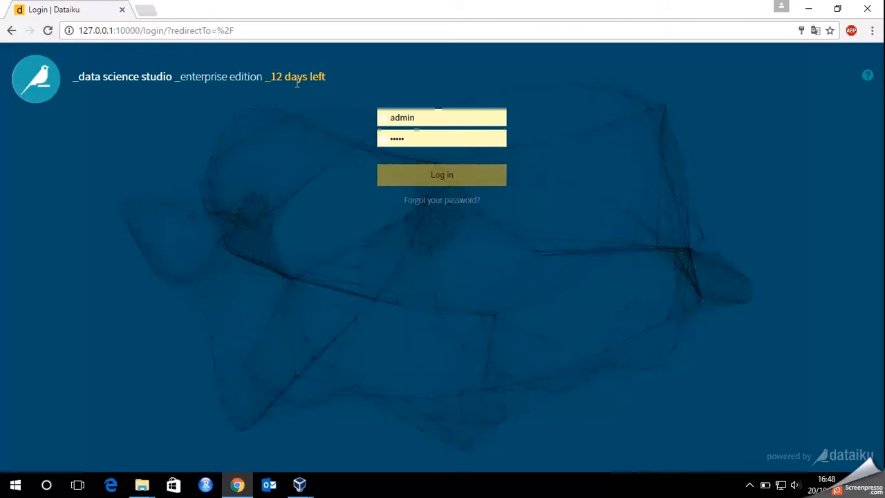
key(Tab)
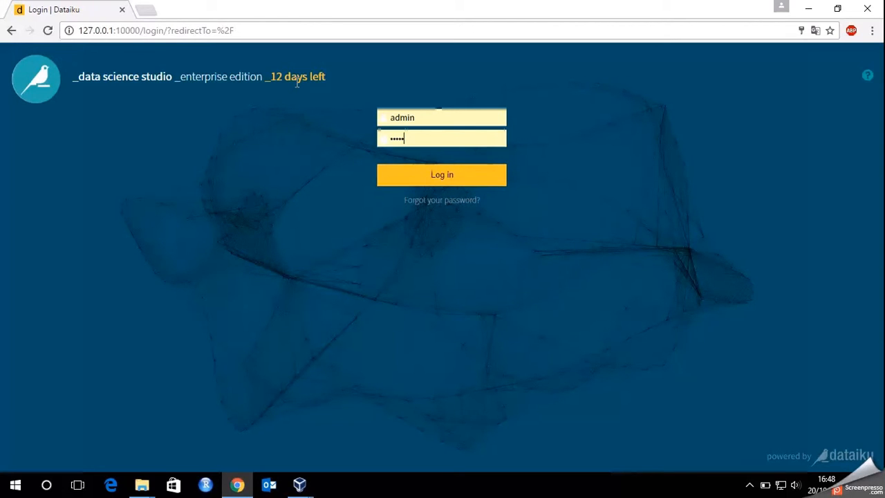
key(Return)
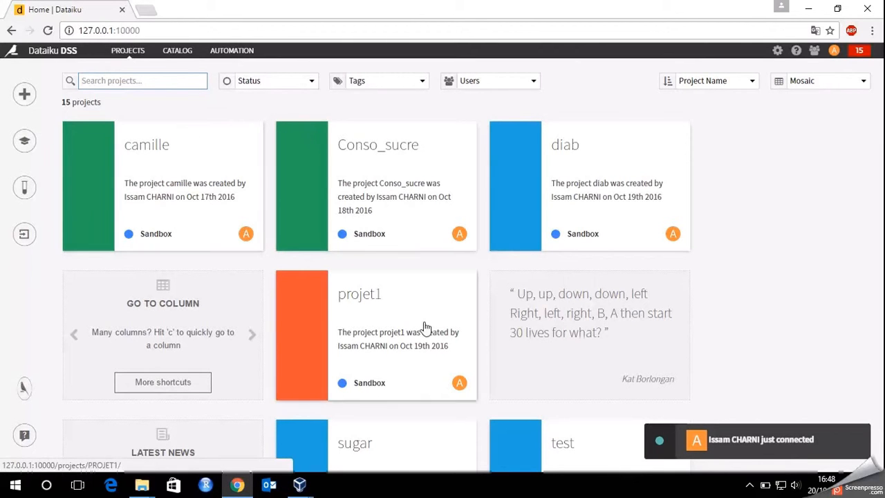
Create a new project named Conso_sucre2 with the project key CONSO_SUCRE2
scroll(395, 345, down, 4)
scroll(386, 247, up, 4)
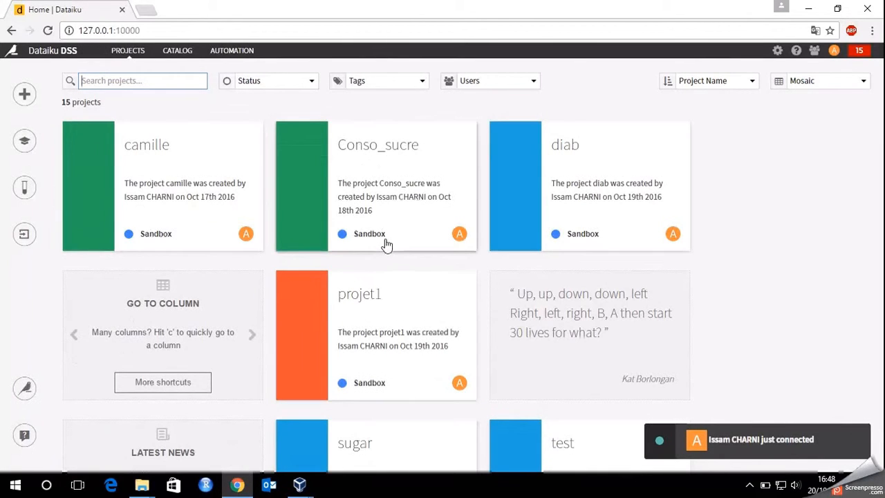
mouse_move(25, 97)
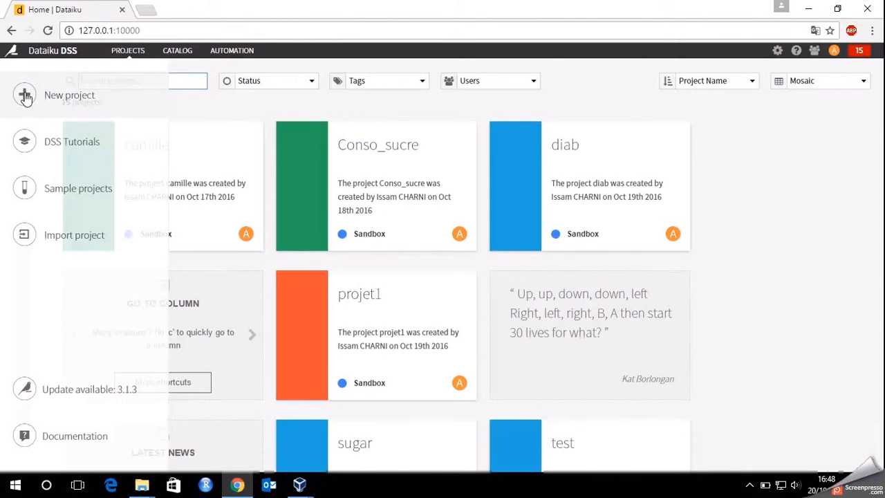
click(25, 97)
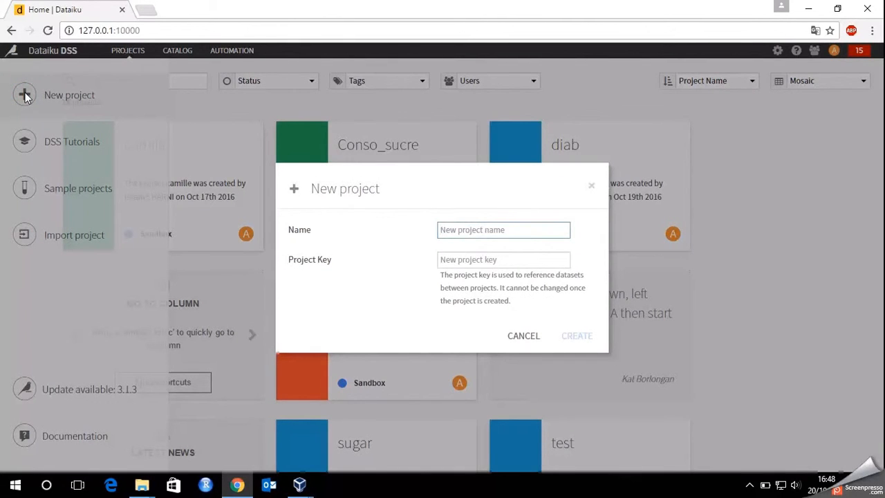
text(Conso)
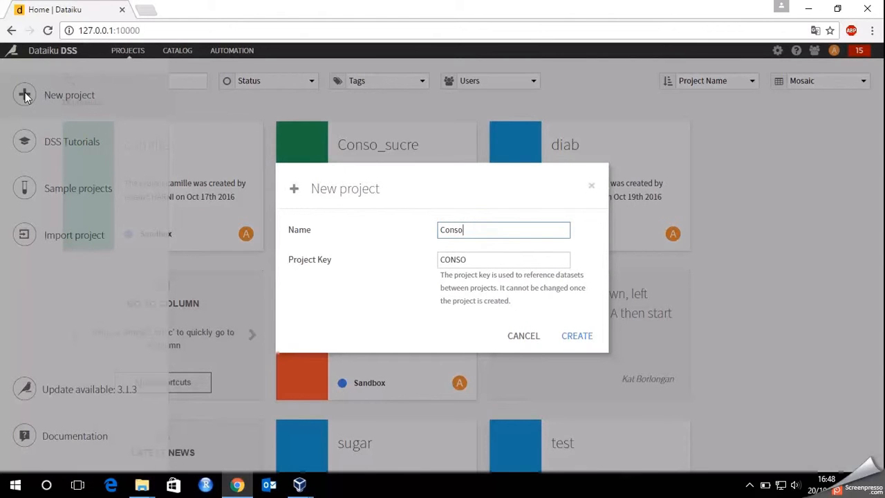
text(_sucre2)
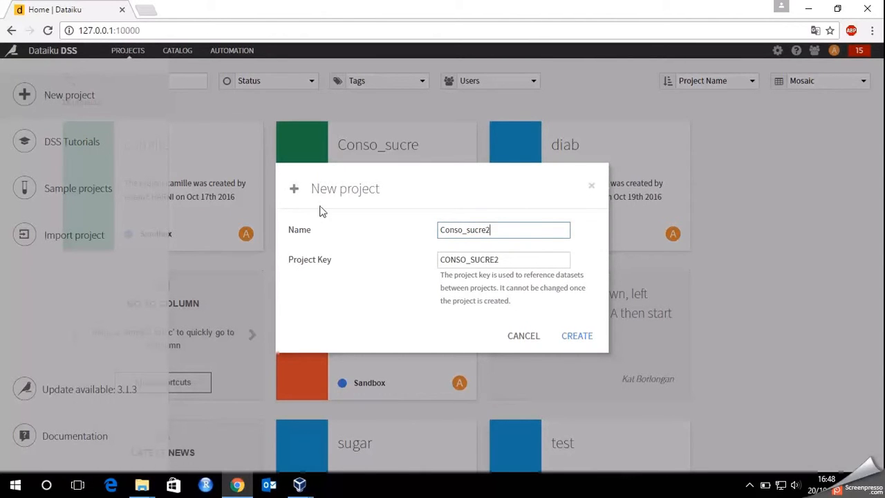
click(577, 336)
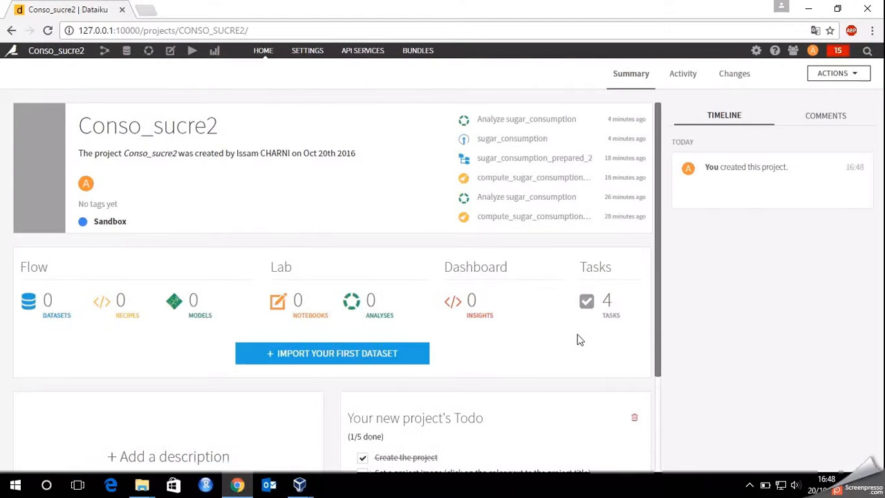
Upload the sugar_consumption CSV file from the Projet logiciel - Dataiku folder and create the sugar_consumption dataset from it
click(314, 361)
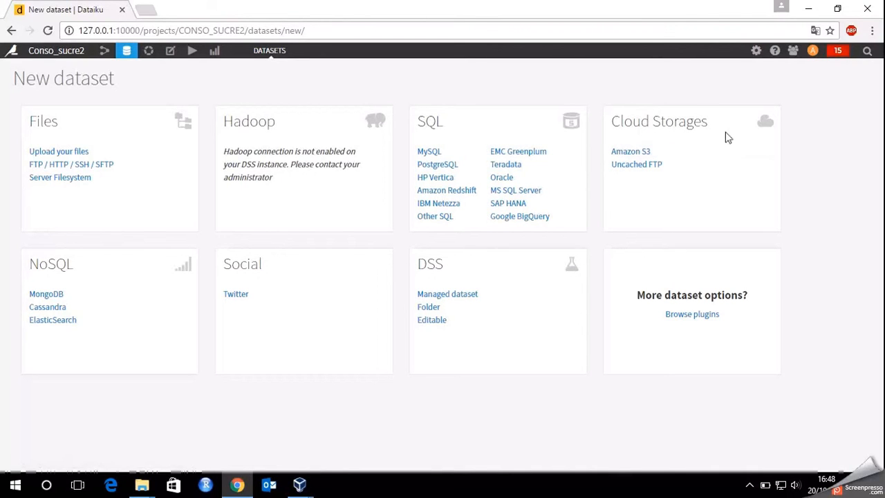
click(59, 152)
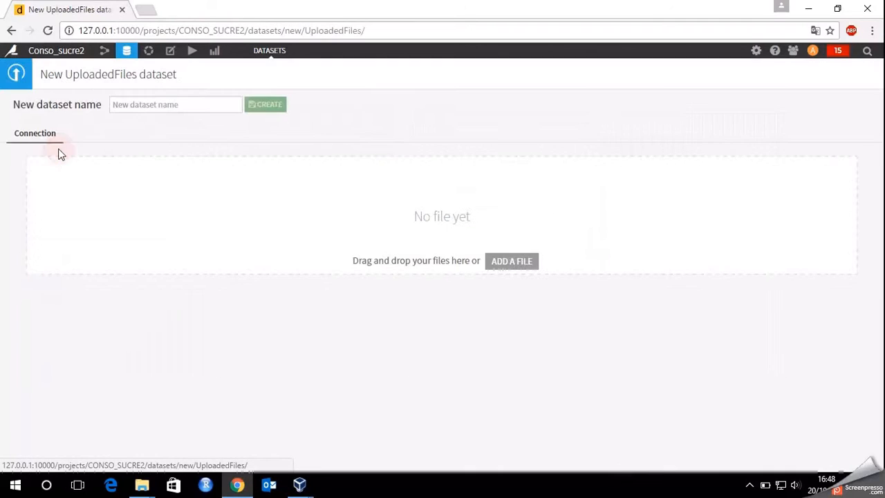
click(510, 264)
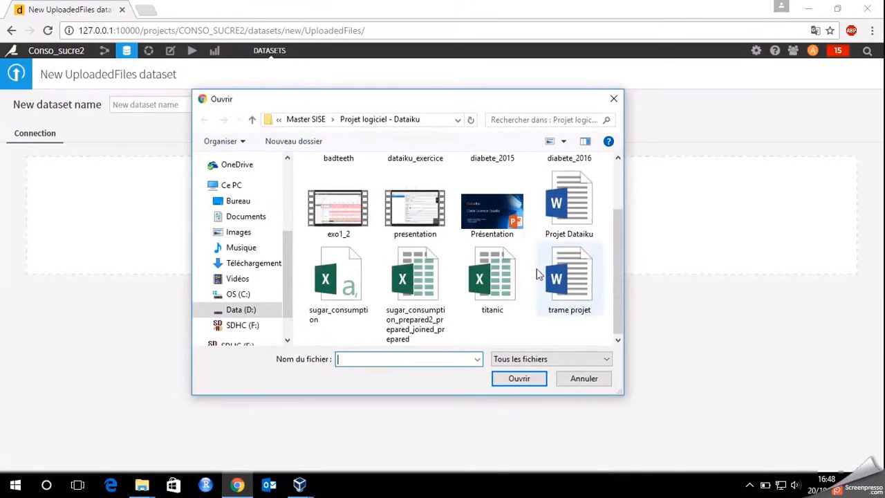
click(340, 290)
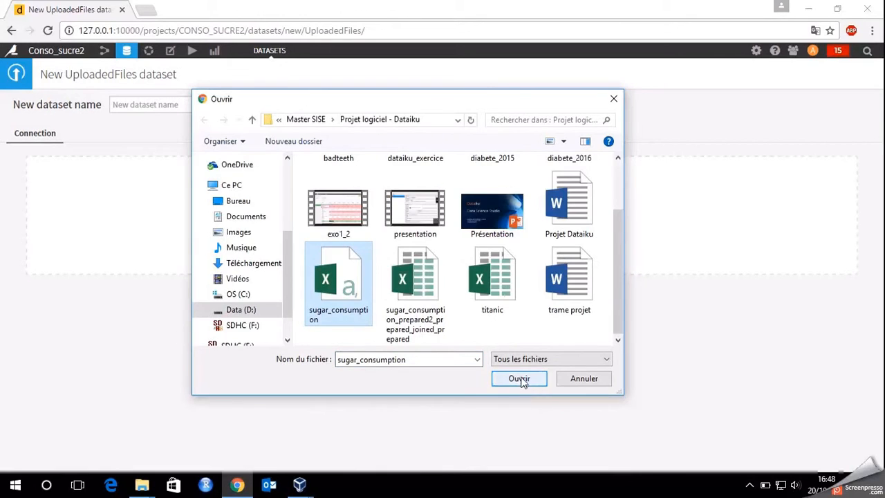
click(519, 379)
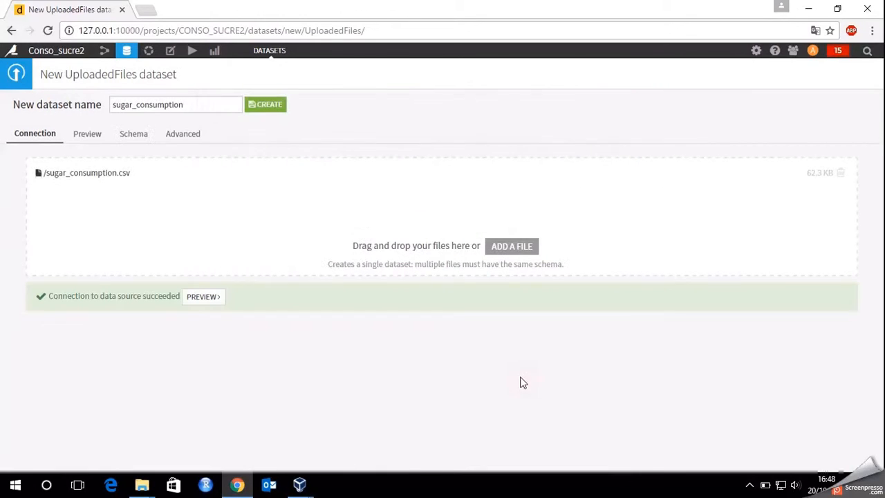
click(269, 106)
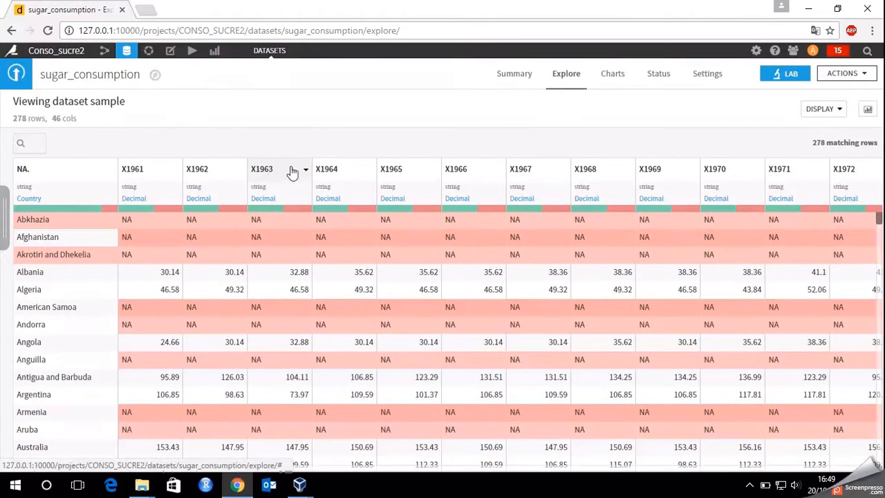
Create a new visual analysis named Analyze sugar_consumption in the dataset's lab
click(784, 75)
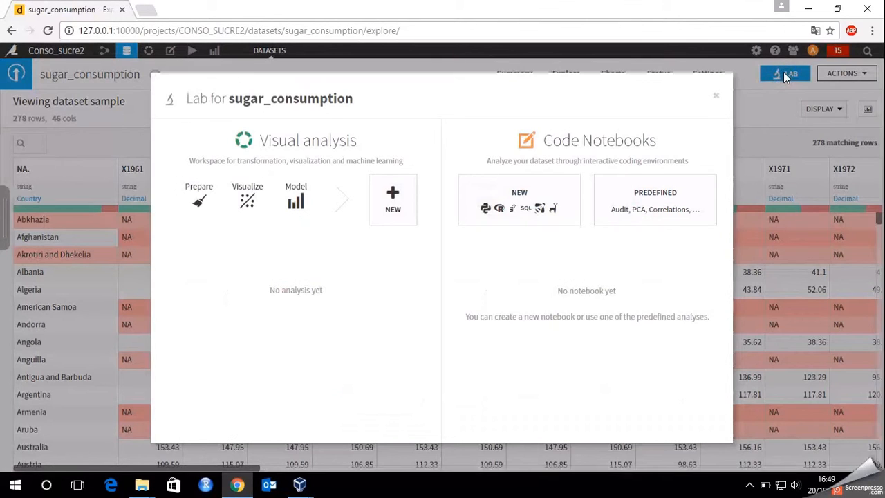
click(394, 198)
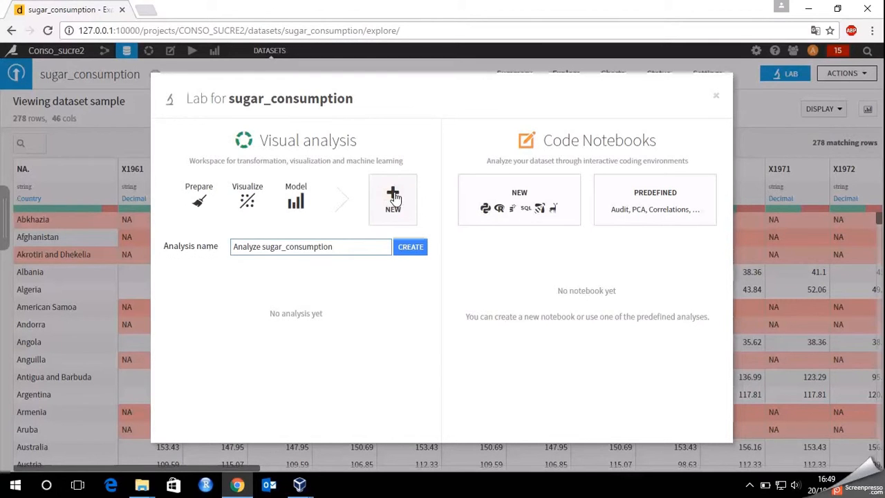
click(409, 250)
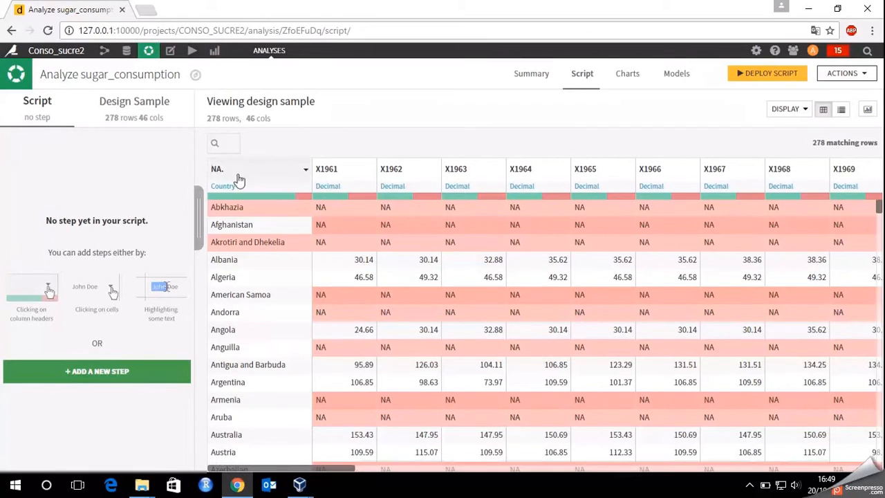
Rename the country column "NA." to "Pays"
click(268, 207)
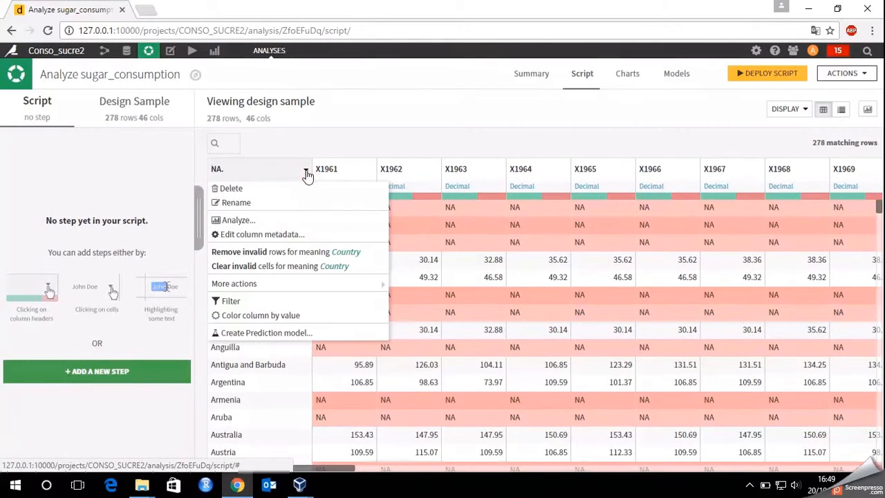
click(267, 202)
key(BackSpace)
key(BackSpace)
key(BackSpace)
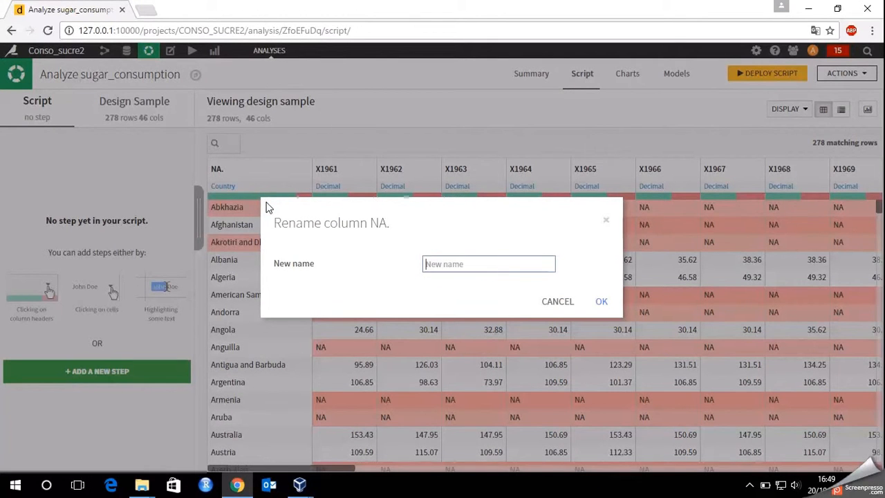
text(Pays)
click(601, 301)
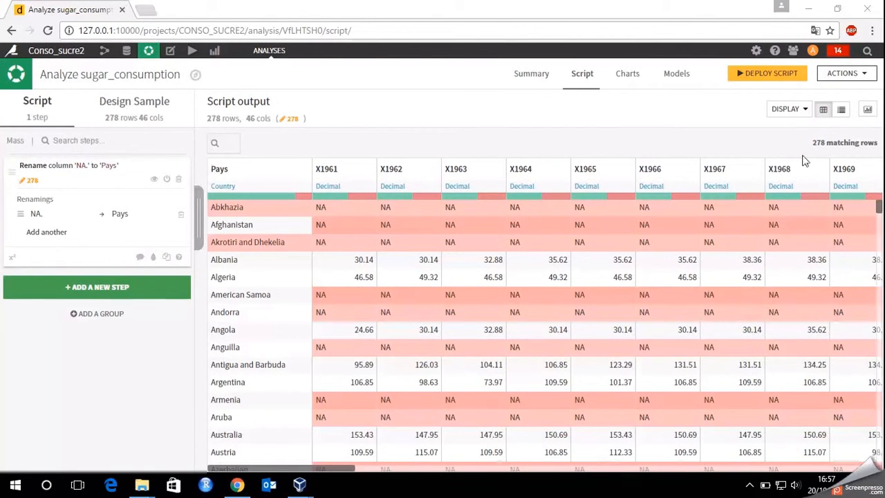
Delete columns X1961 to X1999 and NA..1 from the columns view, keeping only Pays and X2000 to X2004
click(840, 110)
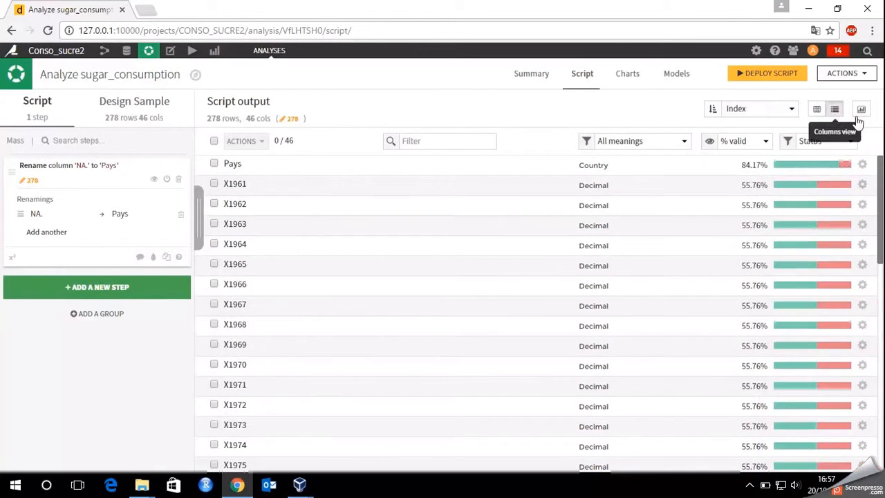
click(214, 141)
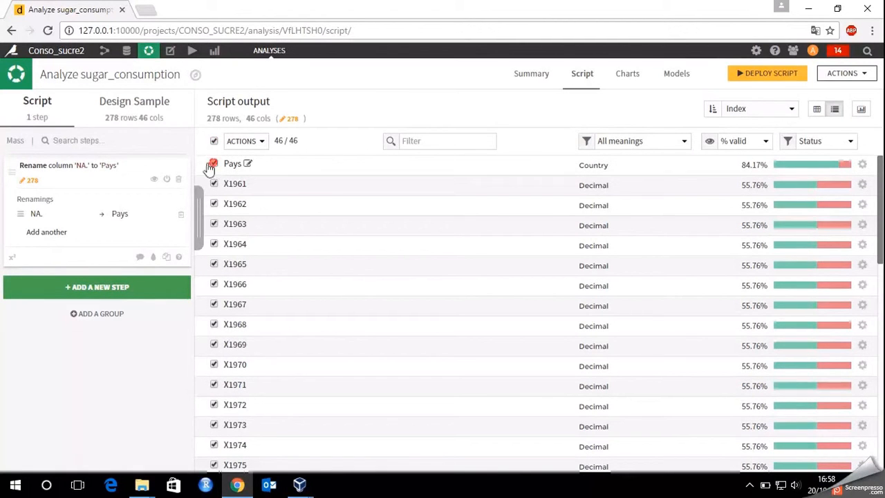
click(213, 164)
drag(880, 182, 879, 386)
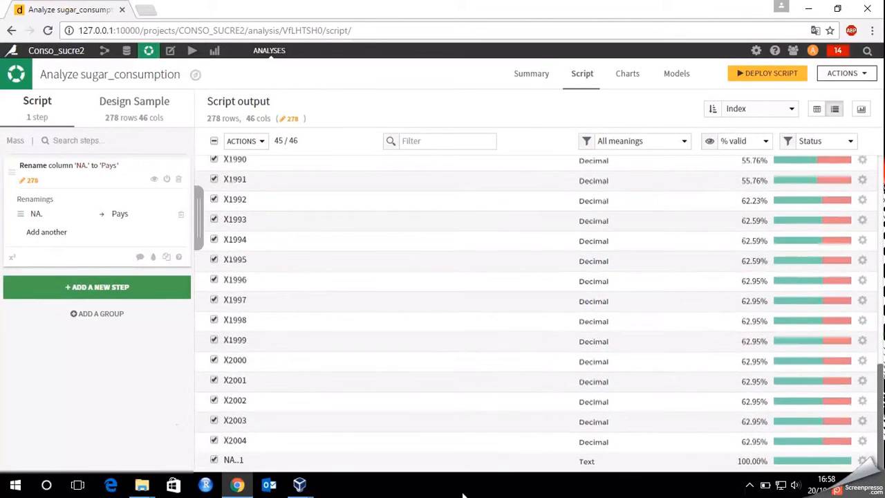
click(213, 360)
click(213, 380)
click(213, 400)
click(213, 421)
click(214, 441)
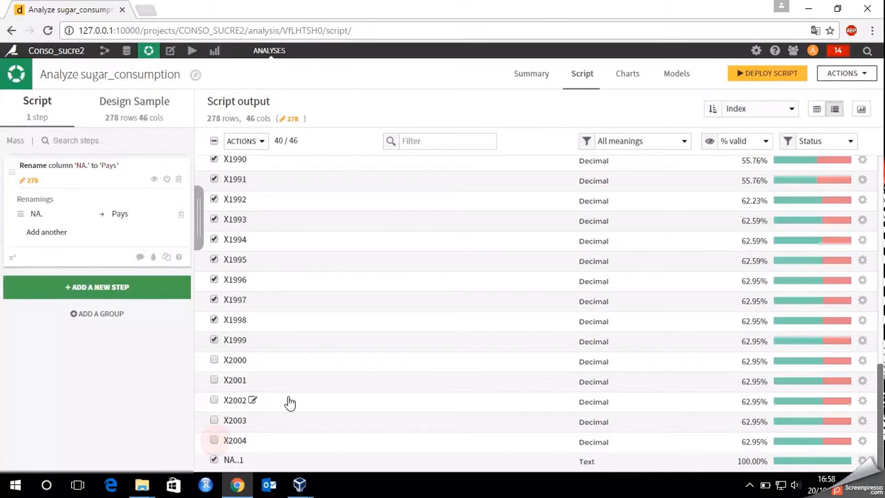
click(262, 142)
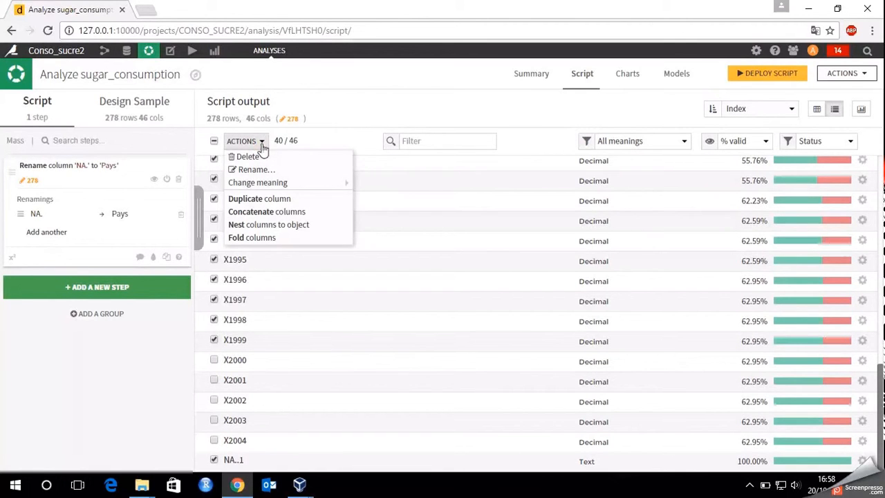
click(248, 159)
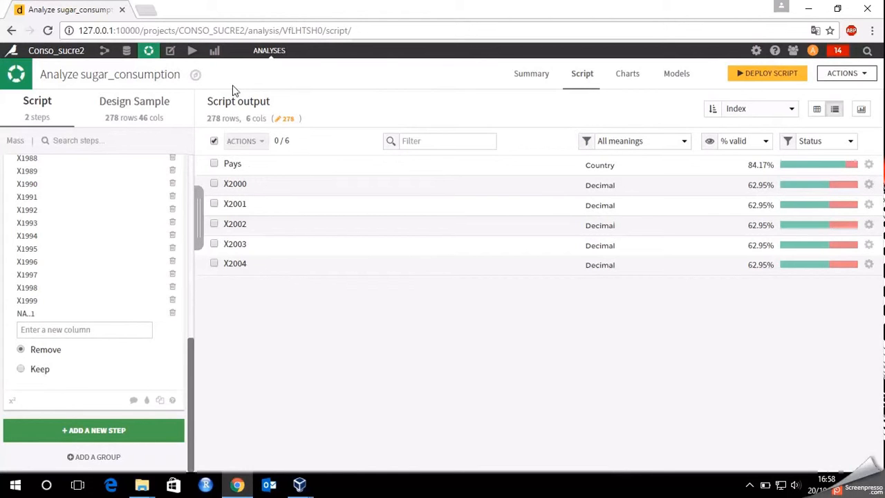
Return to the table view and filter column X2004 to show only its invalid (NOK) values
click(817, 110)
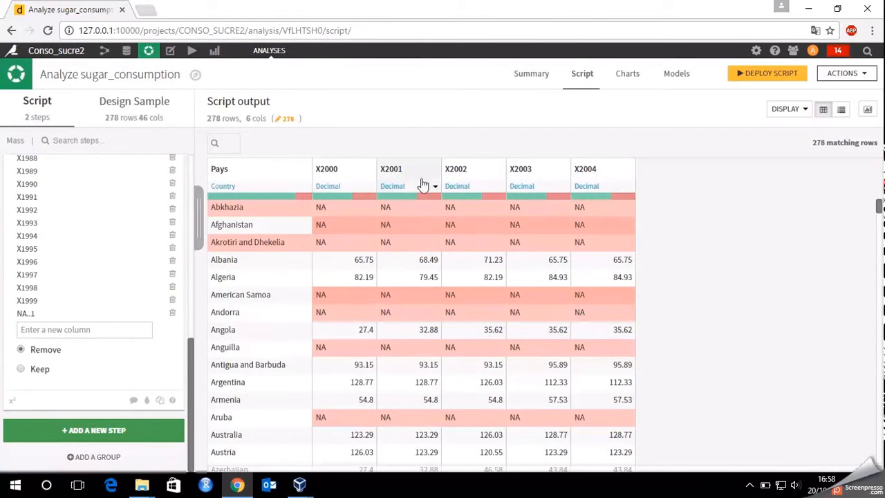
click(630, 174)
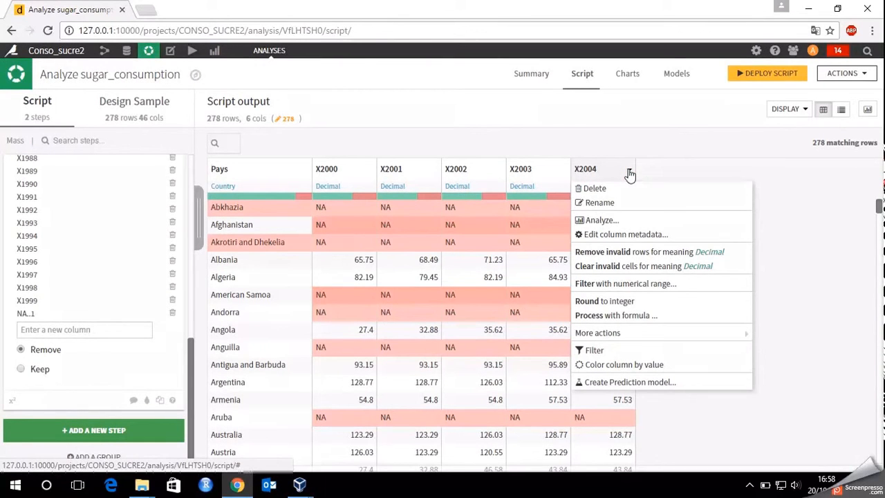
click(597, 351)
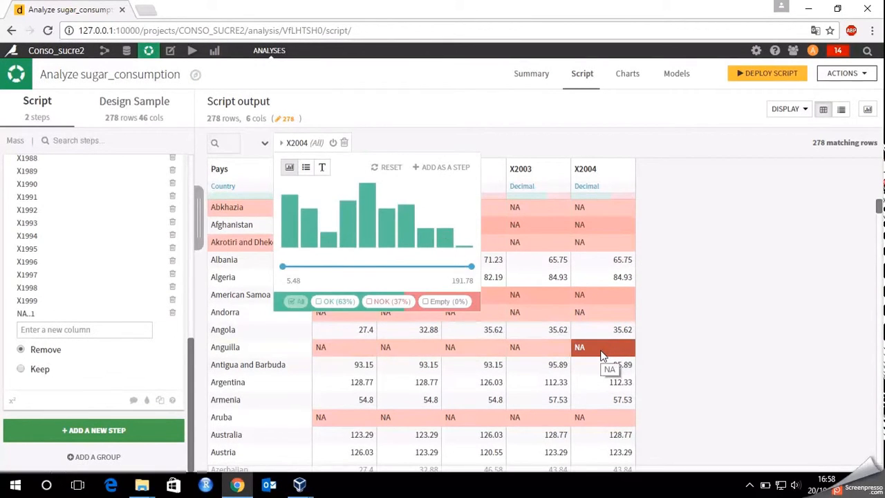
click(371, 304)
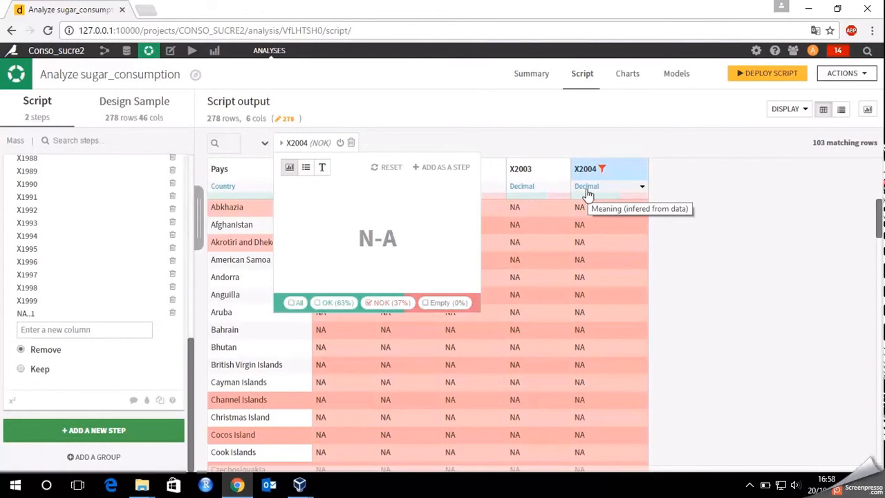
click(456, 136)
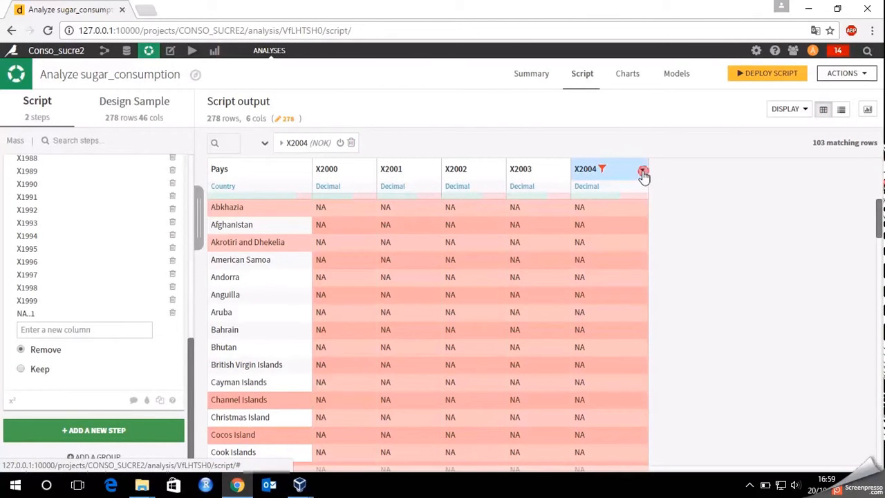
Remove the rows whose X2004 value is invalid for the Decimal meaning, and clear the X2004 filter
click(643, 173)
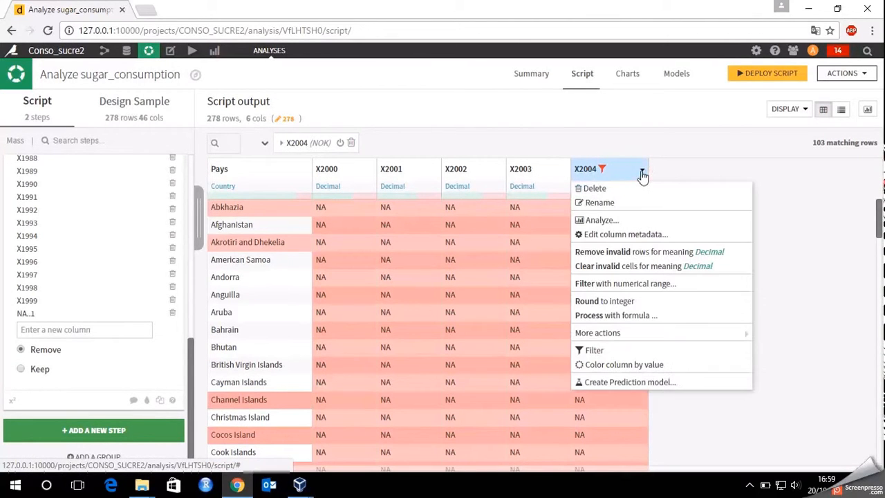
click(665, 253)
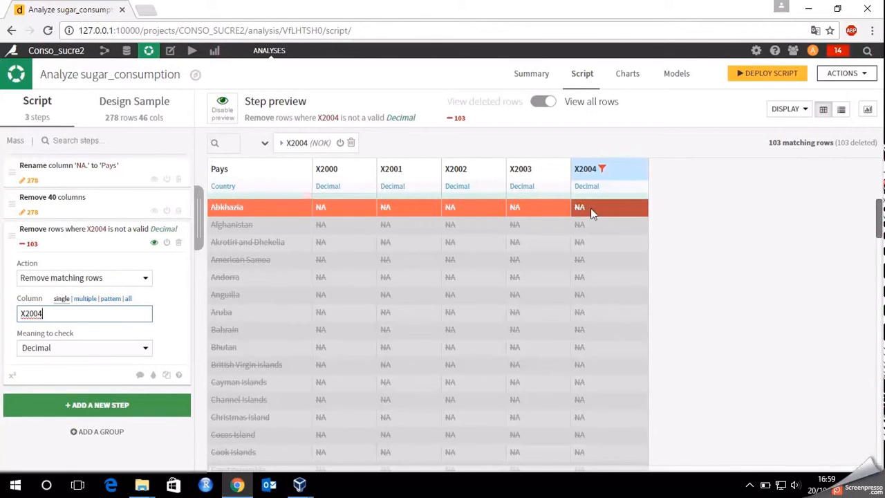
click(602, 171)
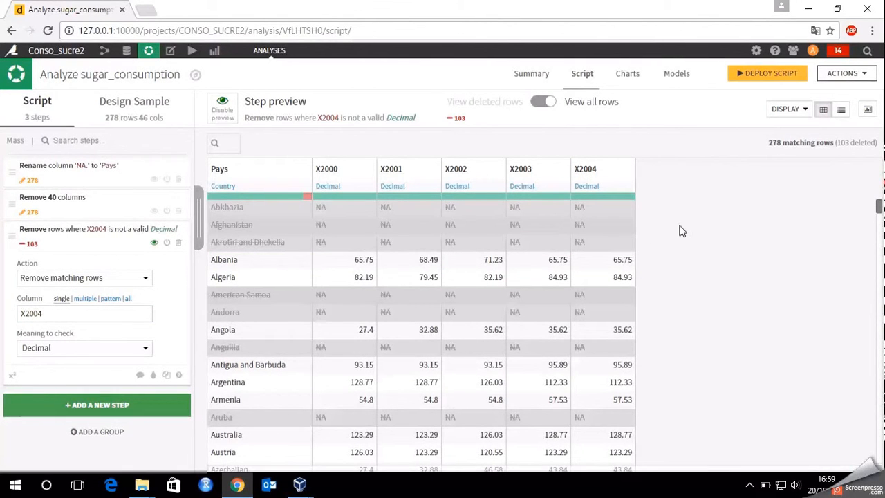
Filter the Pays column to show only its invalid (NOK) country values
mouse_move(308, 203)
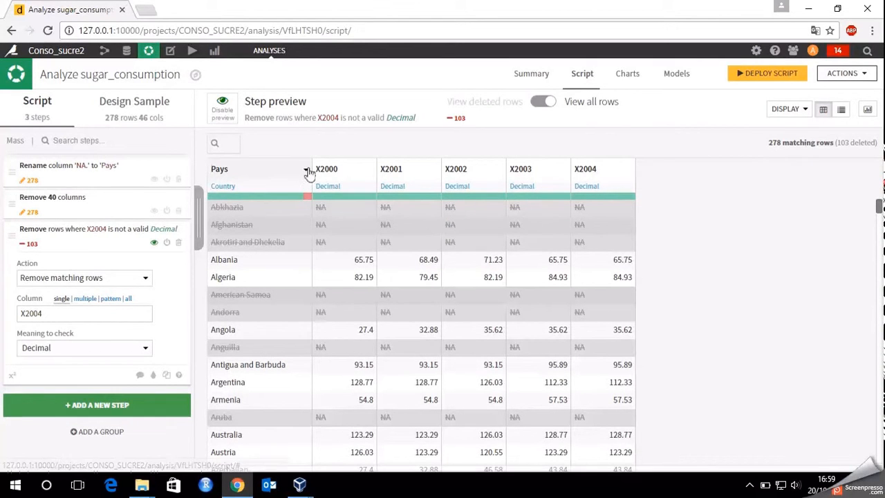
click(305, 173)
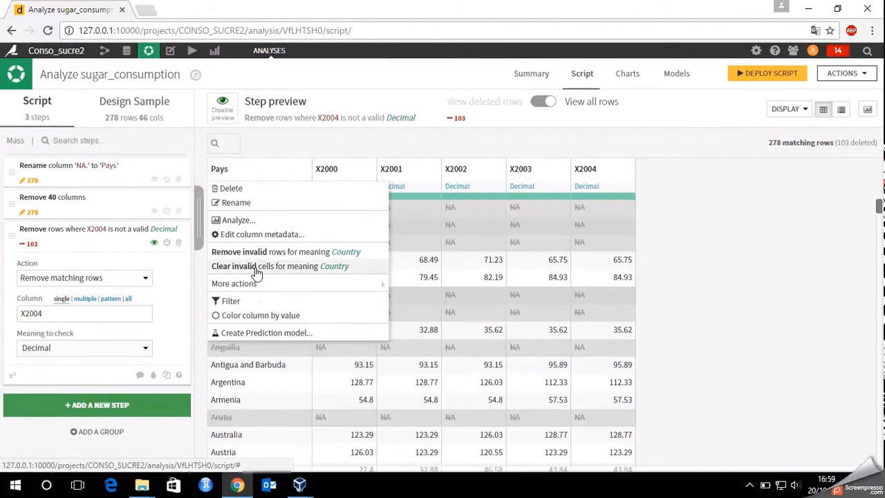
click(230, 301)
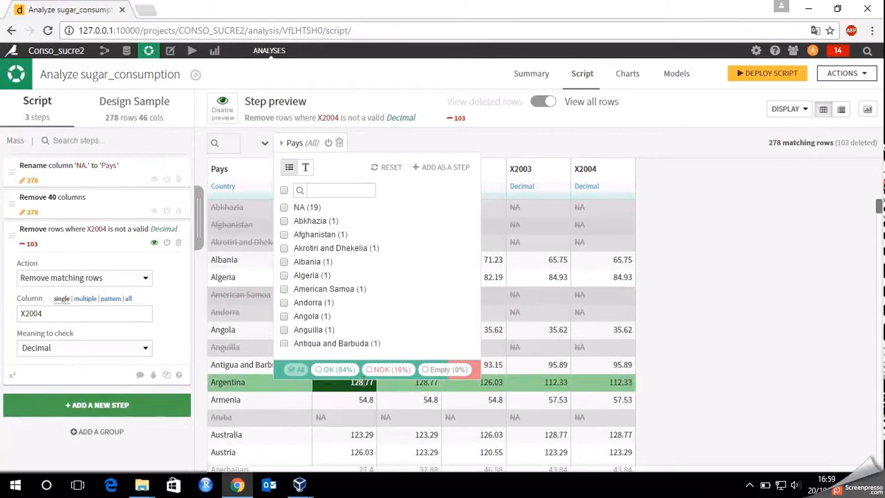
click(371, 372)
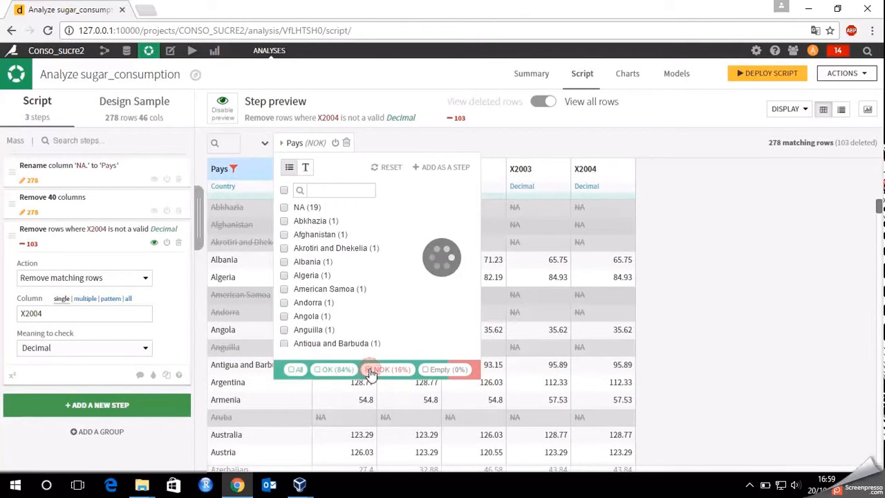
click(705, 201)
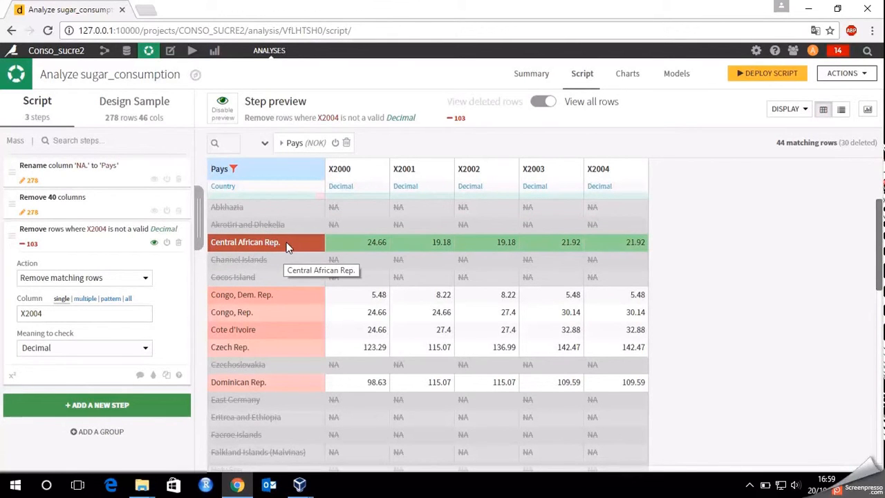
Change the meaning of the Pays column from Country to Text and remove its filter
click(320, 188)
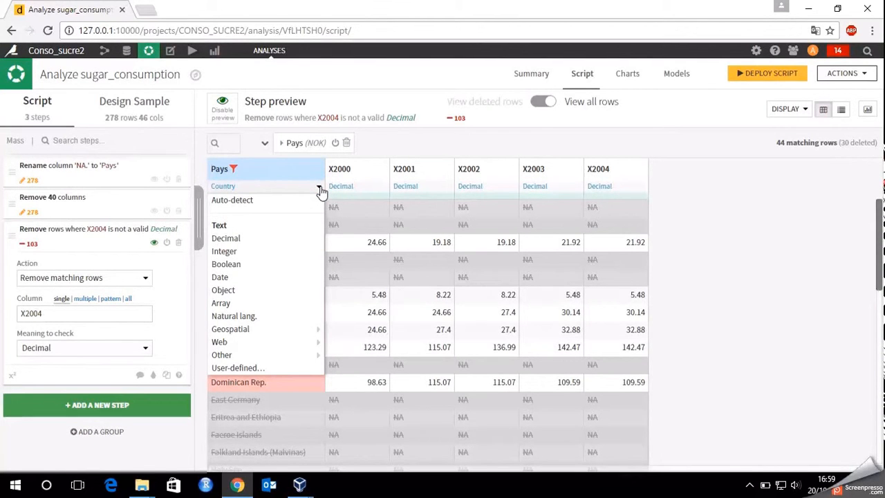
click(230, 228)
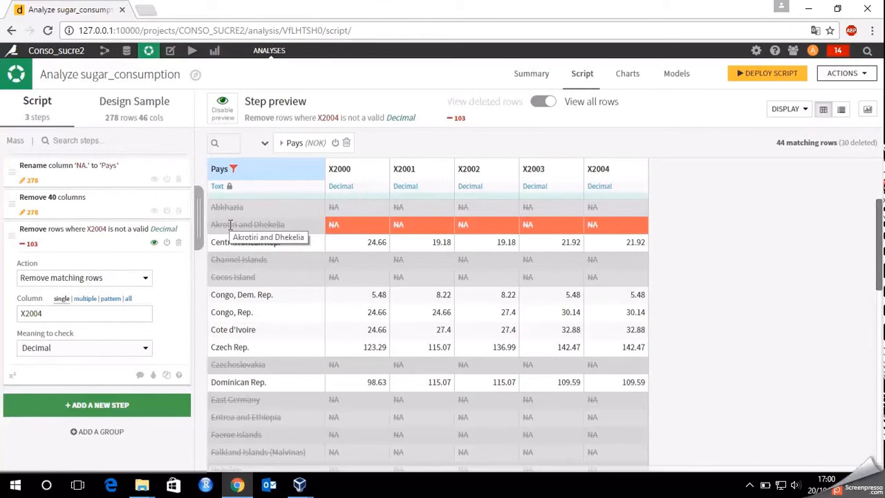
click(234, 170)
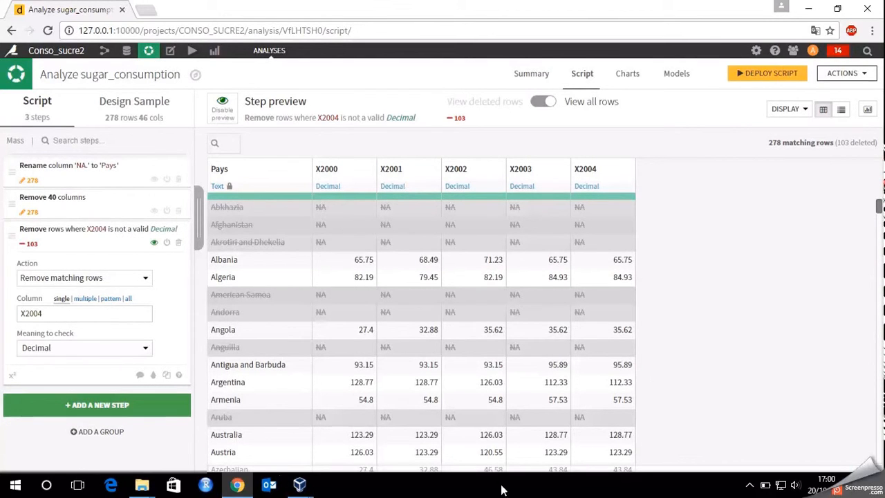
Deploy the script as a preparation recipe with output dataset sugar_consumption_prepared, and run the recipe
click(762, 76)
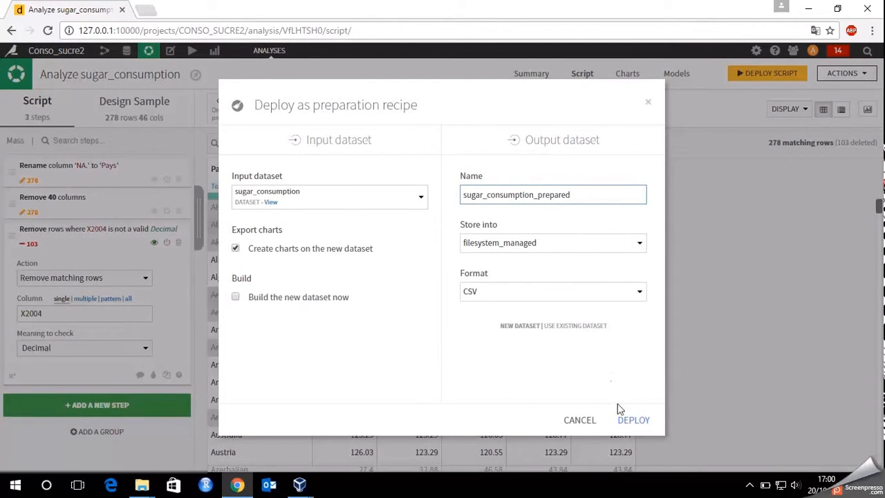
click(633, 420)
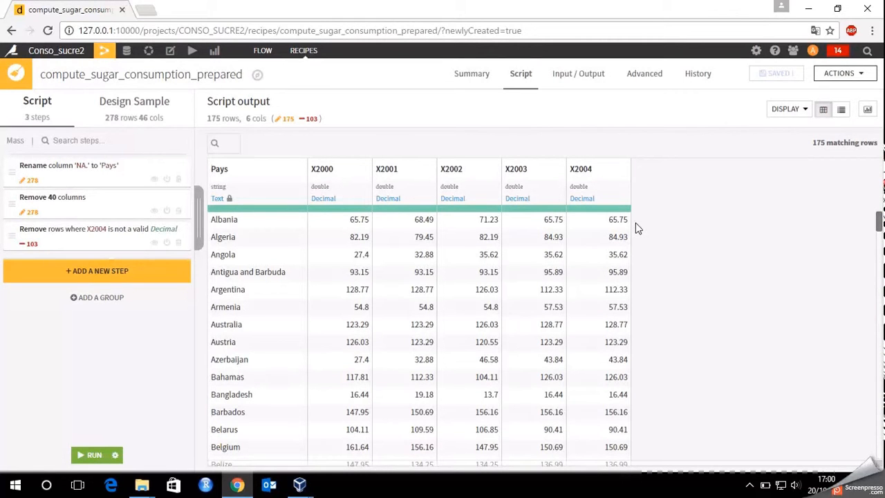
click(84, 456)
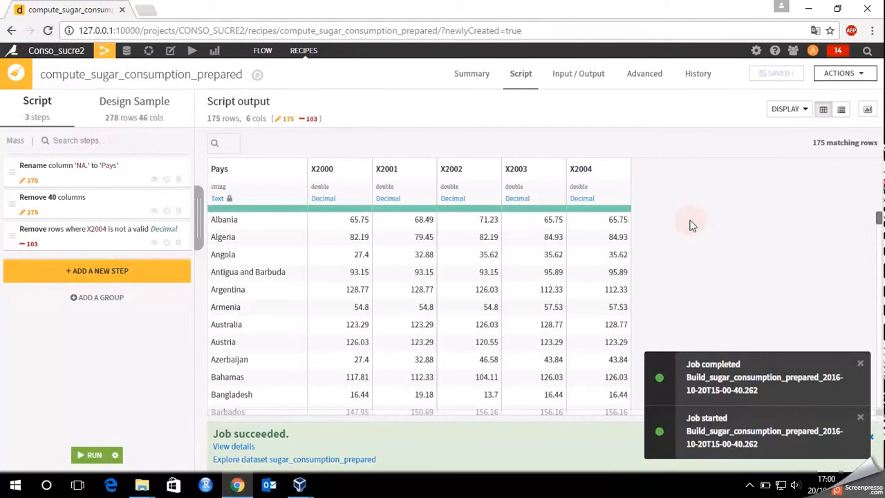
Return to the project flow and create a new visual analysis in the lab of sugar_consumption_prepared
click(104, 54)
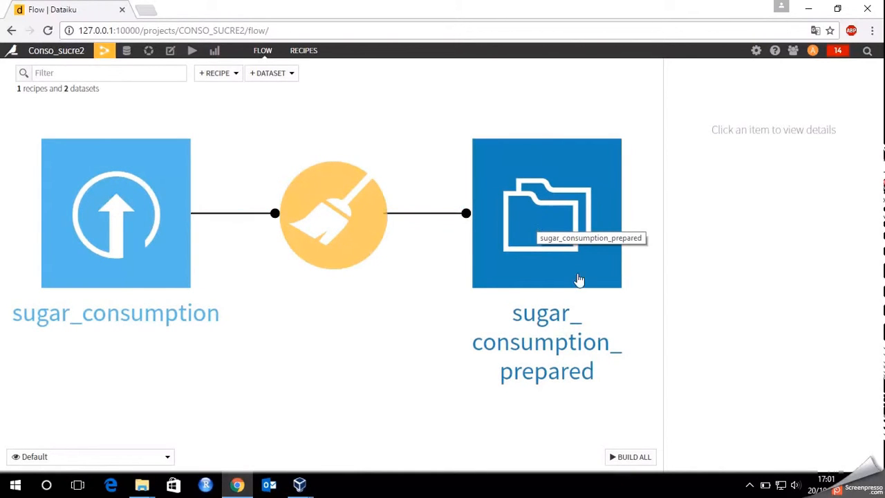
click(562, 237)
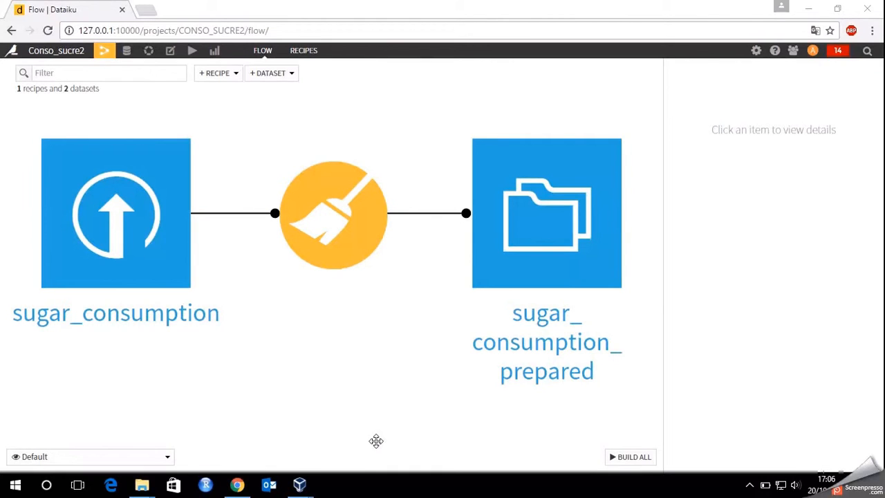
click(546, 238)
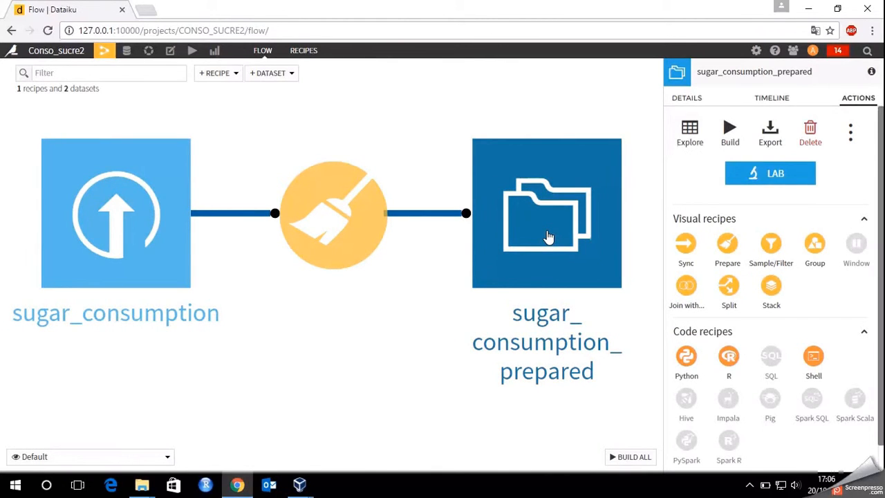
click(758, 175)
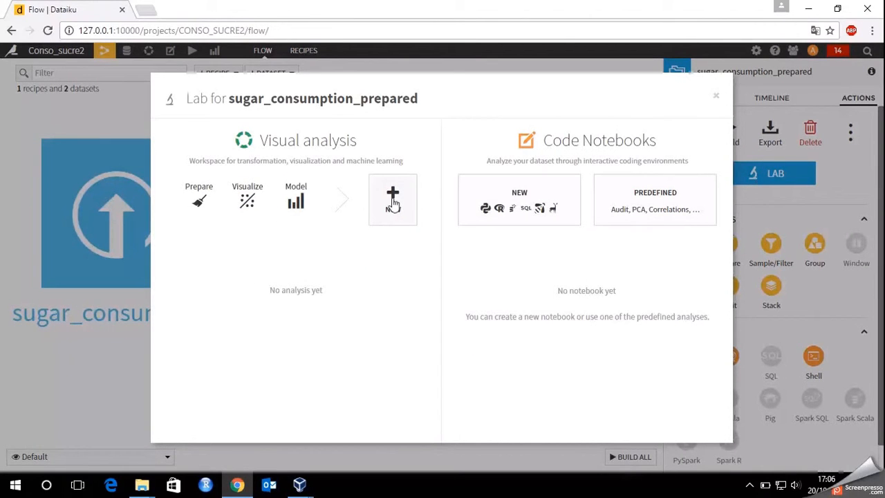
click(392, 197)
click(408, 250)
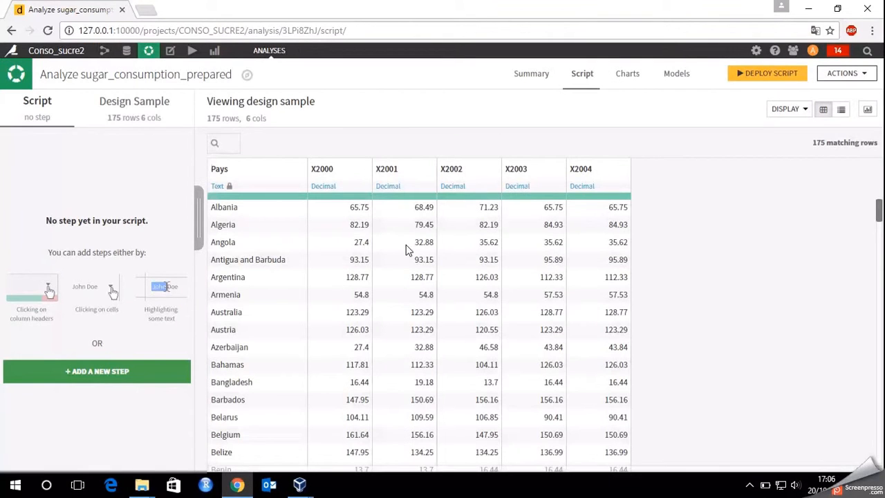
Build a histogram in the analysis charts showing the average of X2000 by Pays
click(627, 75)
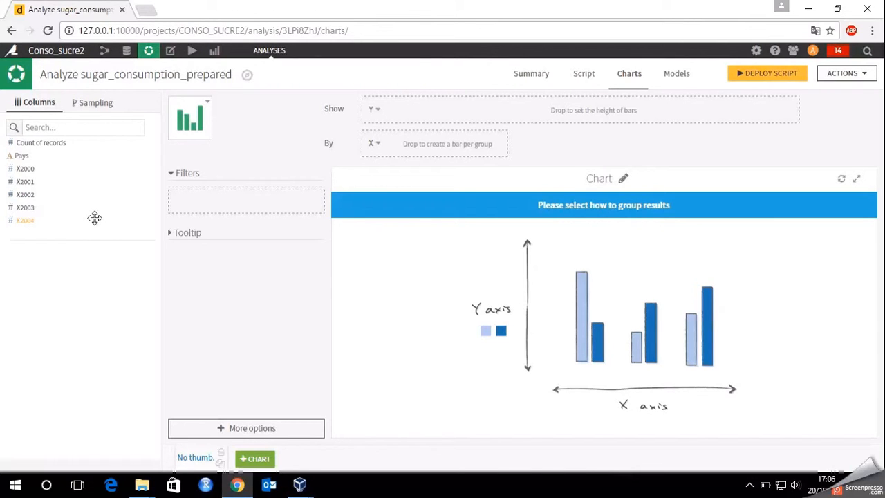
drag(28, 158, 404, 160)
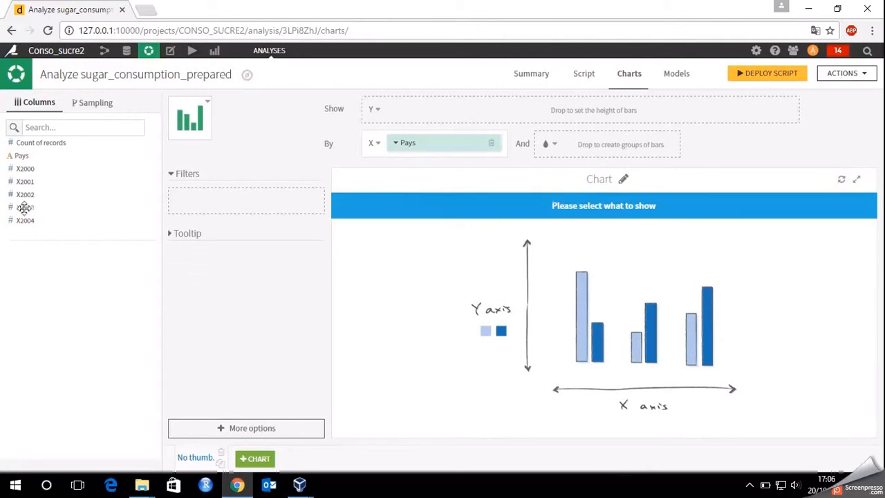
drag(25, 169, 415, 115)
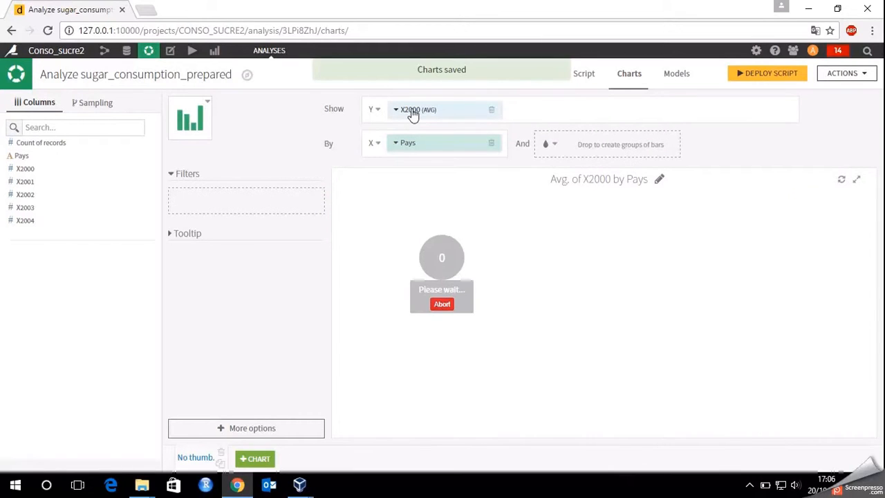
mouse_move(488, 338)
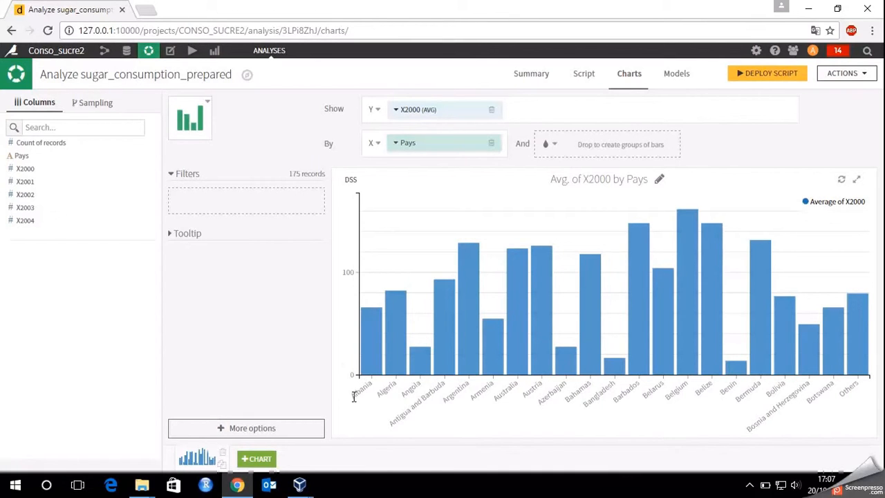
Sort the chart's Pays axis by average of X2000, descending
click(396, 143)
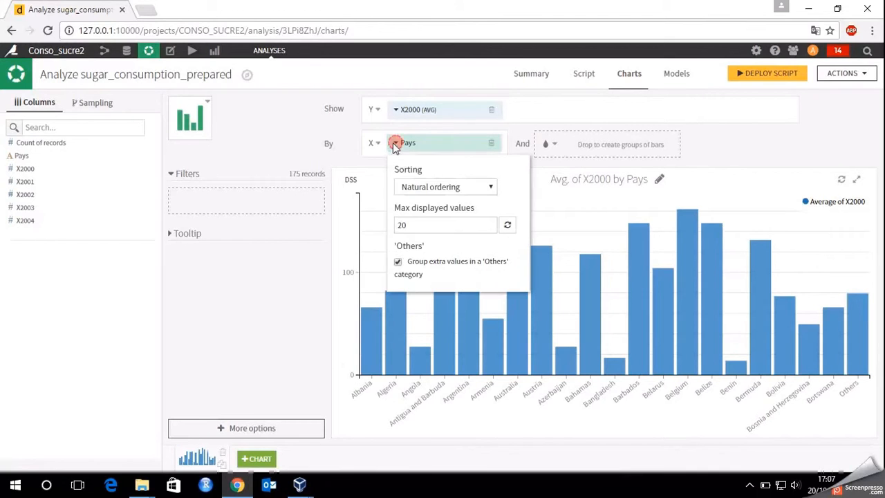
click(491, 188)
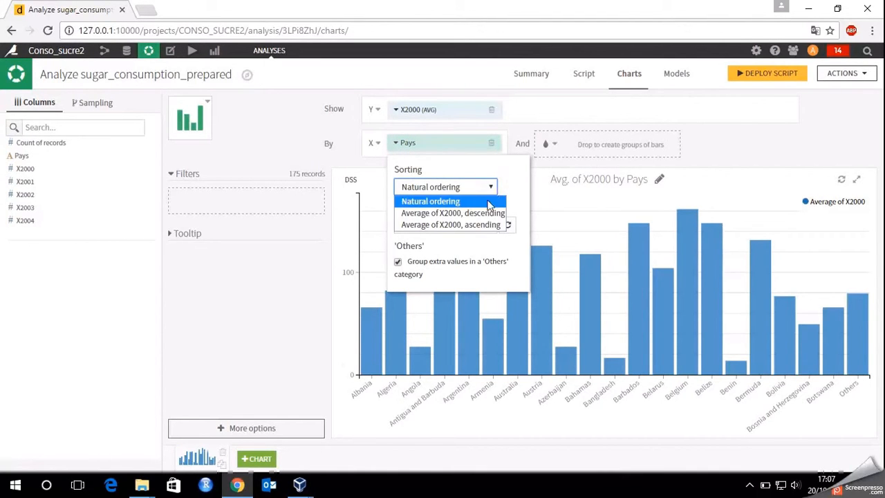
click(475, 213)
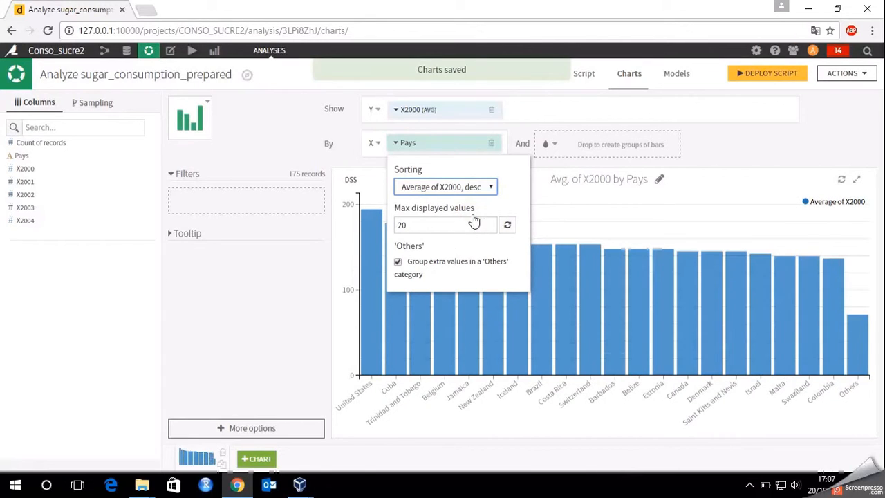
Limit the Pays axis to 10 displayed values and turn off grouping extra values in an 'Others' category
drag(466, 225, 385, 230)
text(1000)
key(BackSpace)
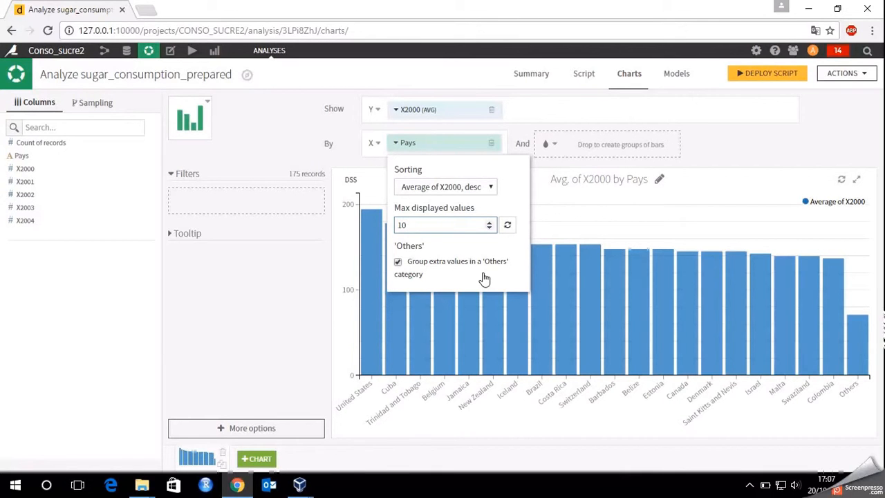
click(398, 262)
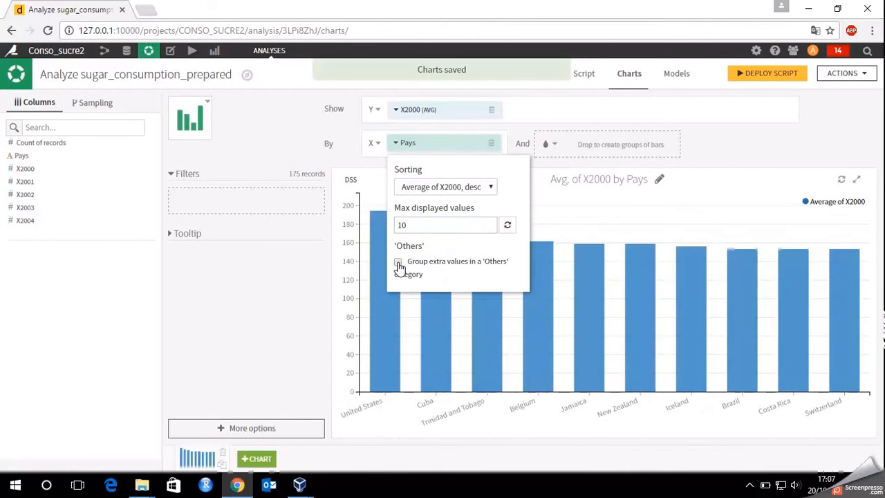
click(486, 427)
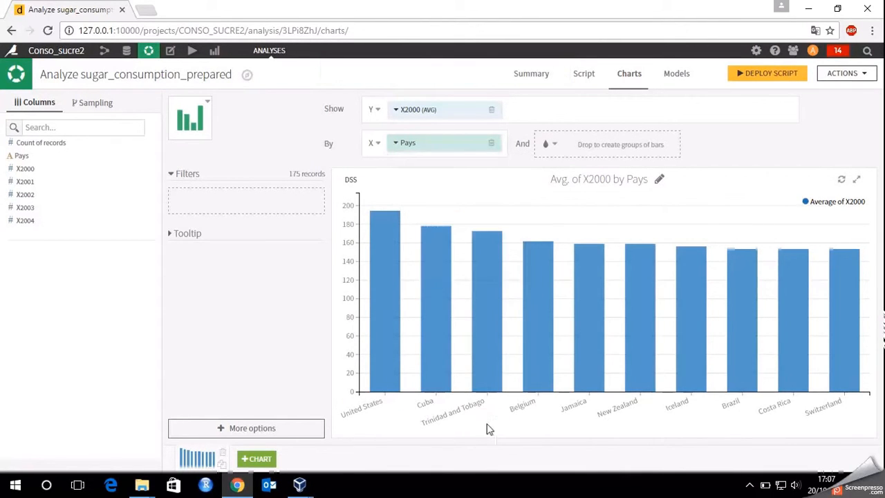
Add X2004 as a second measure beside X2000 and compare Cuba's two bars
mouse_move(397, 230)
mouse_move(385, 215)
drag(27, 219, 548, 112)
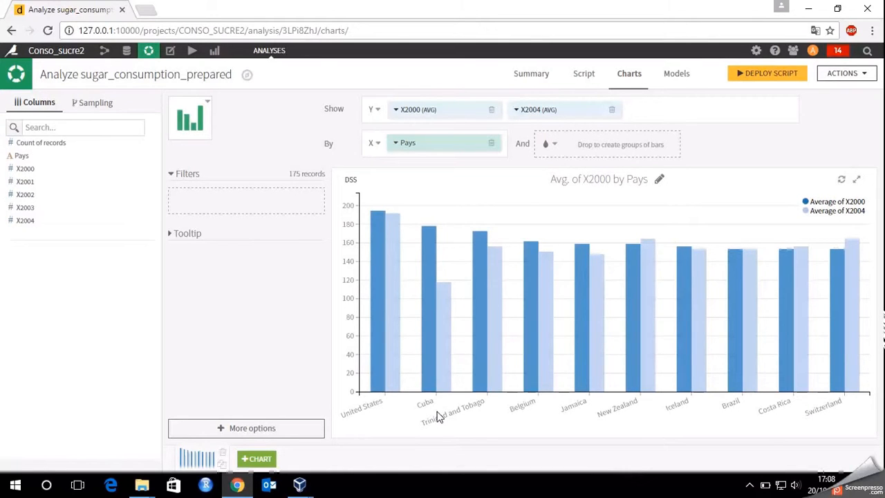
mouse_move(430, 233)
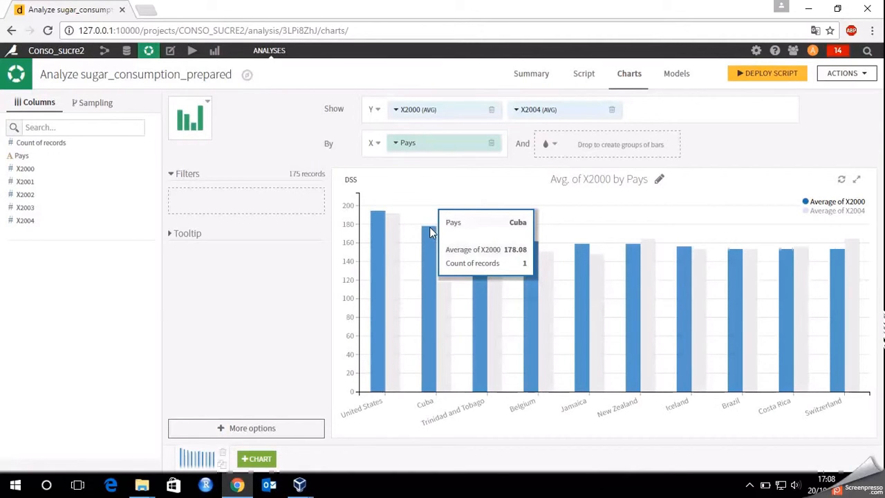
mouse_move(444, 286)
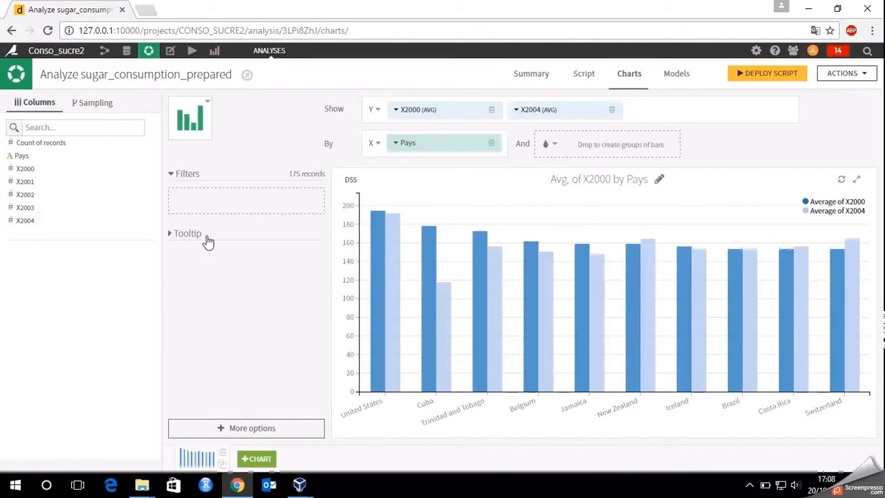
Change the chart type from Histogram to the basic Scatter Plot
click(191, 119)
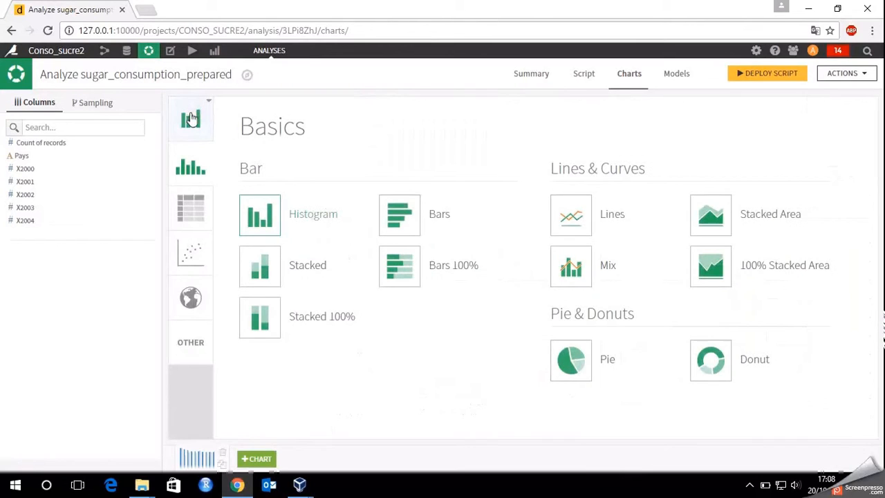
click(197, 252)
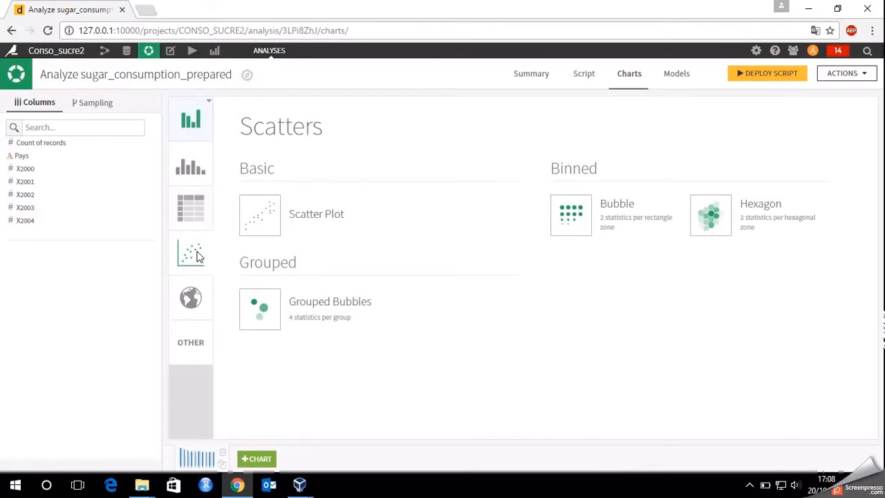
click(262, 217)
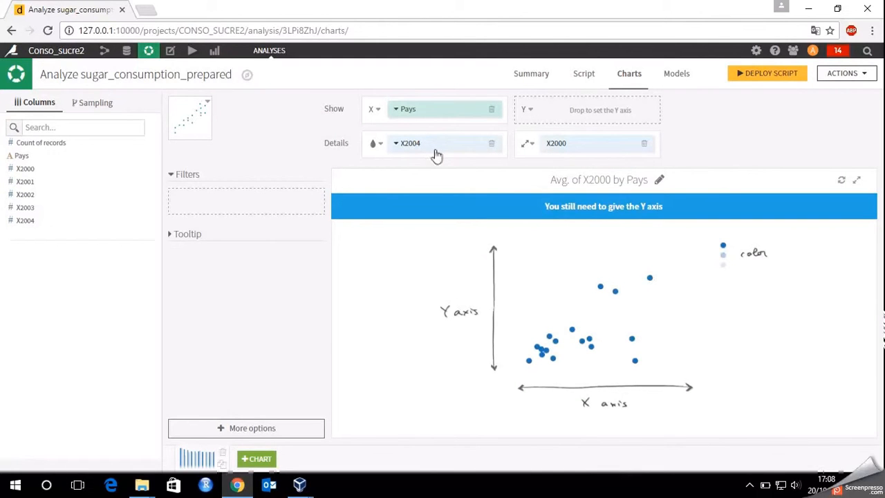
Plot X2004 on the X axis against X2000 on the Y axis, coloring the points by Pays with no bubble size measure
drag(26, 169, 558, 116)
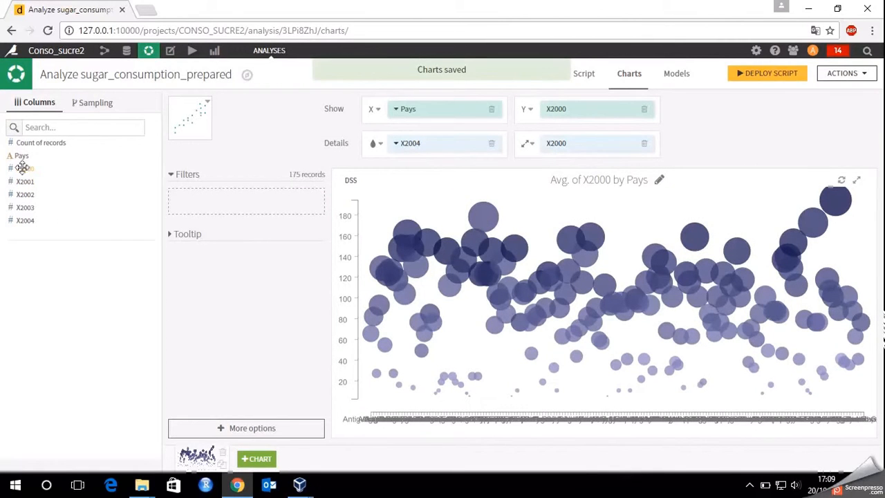
drag(29, 221, 399, 120)
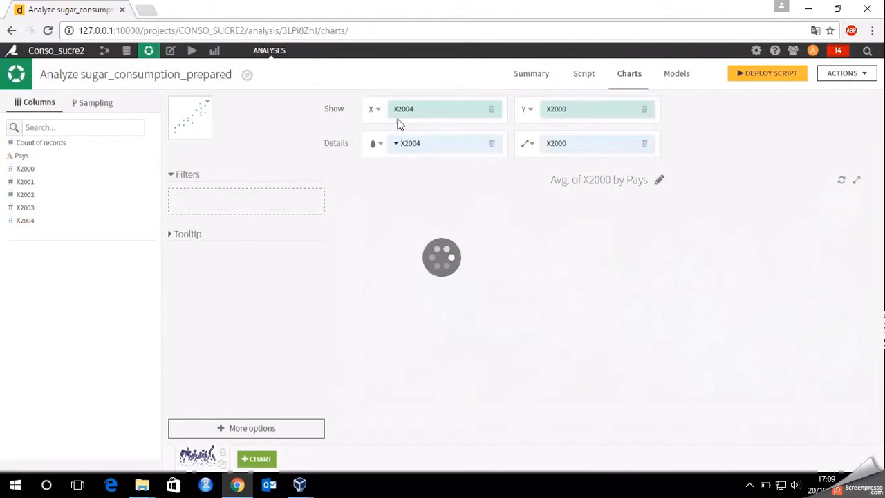
click(644, 146)
click(491, 145)
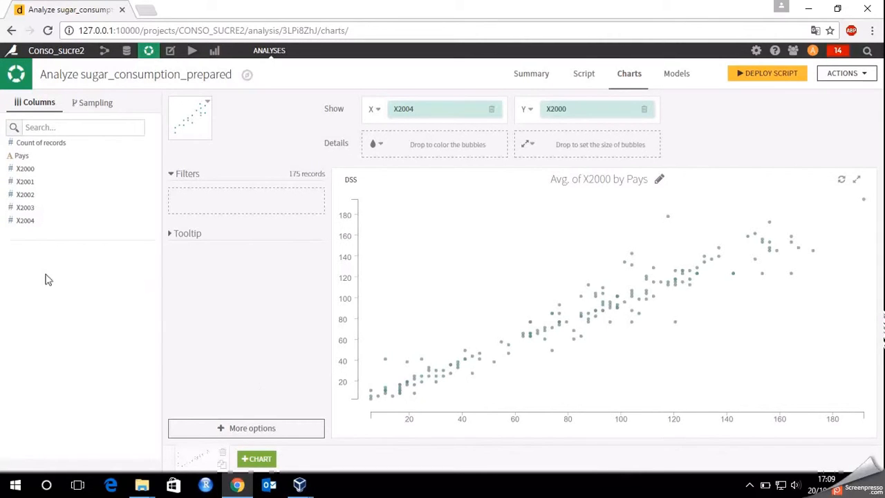
drag(18, 157, 392, 150)
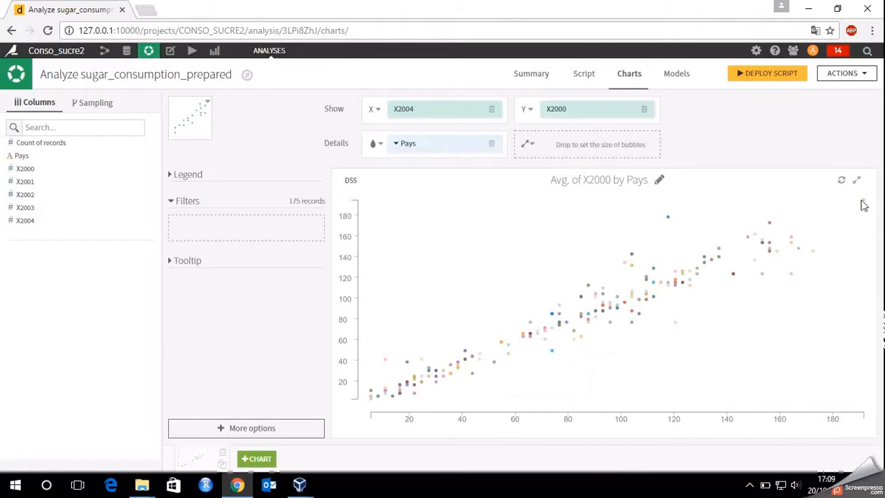
mouse_move(867, 206)
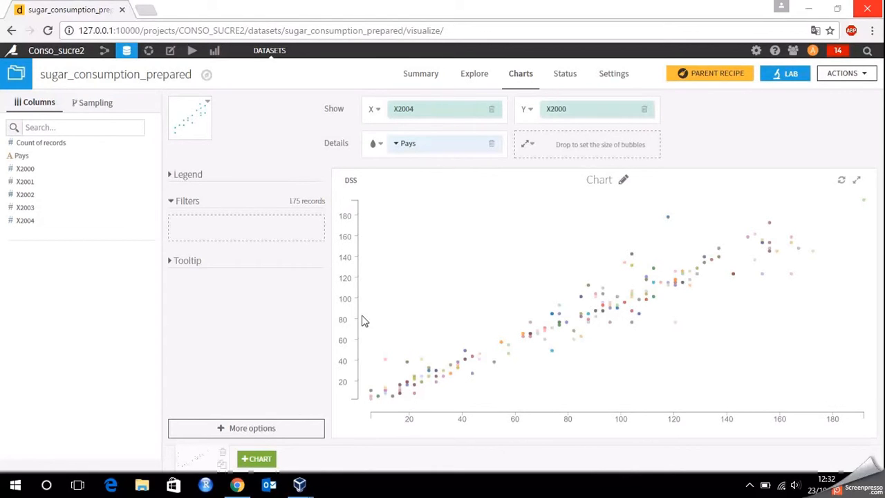
Create a new R code notebook from the lab of the sugar_consumption_prepared dataset
click(127, 53)
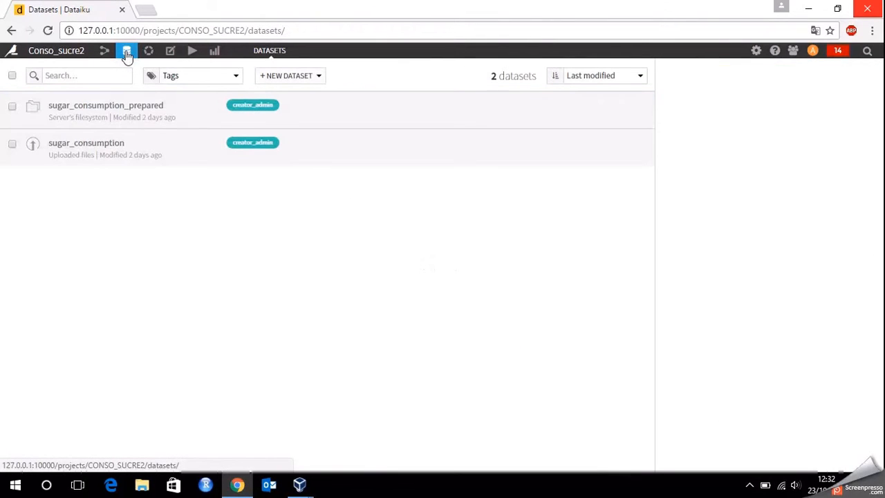
click(114, 106)
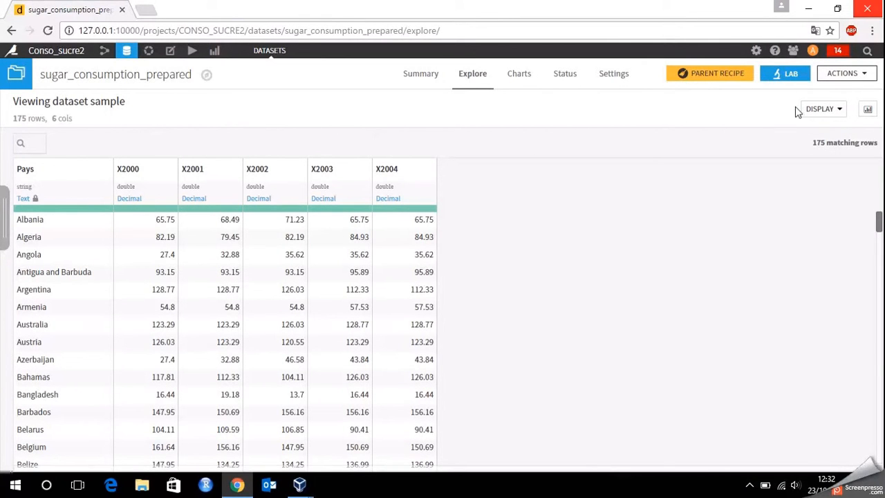
click(780, 75)
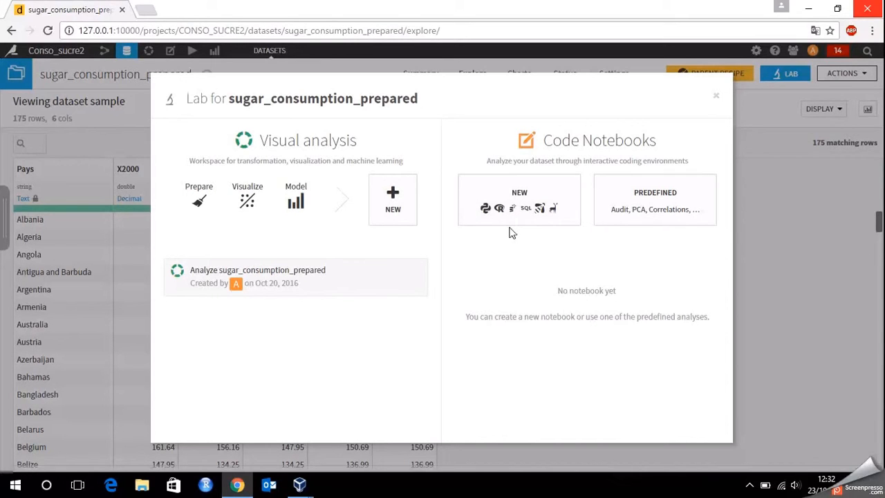
click(528, 204)
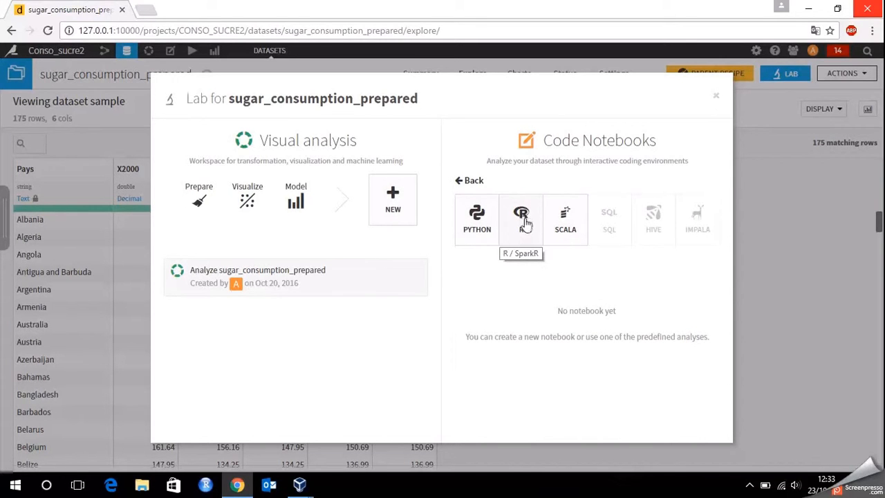
click(524, 221)
click(699, 300)
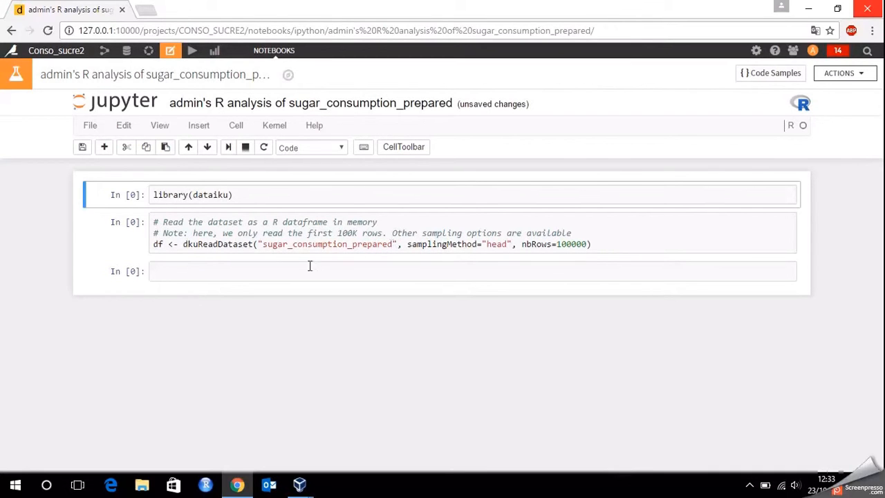
Enter sapply(df, mean) in the notebook's empty cell
click(183, 271)
text(sapply()
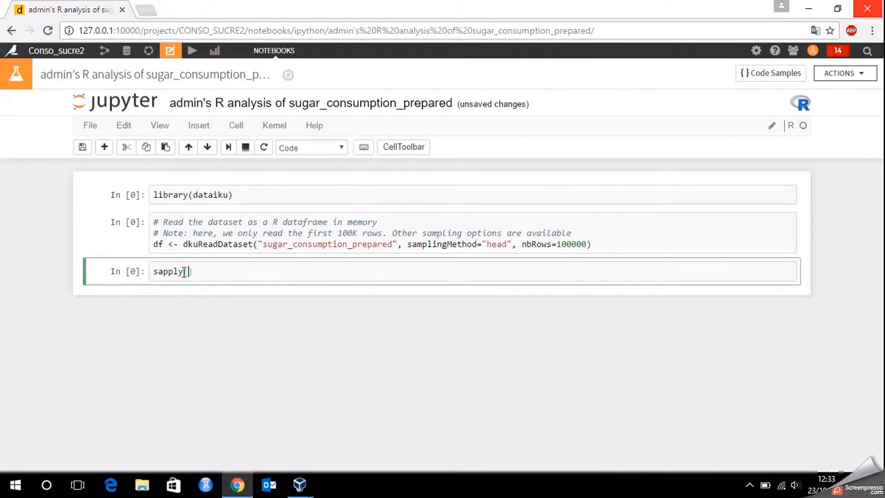
text(df, mean)
Run the notebook's three cells in order to load the dataiku library, read the dataset and compute the column means
click(154, 194)
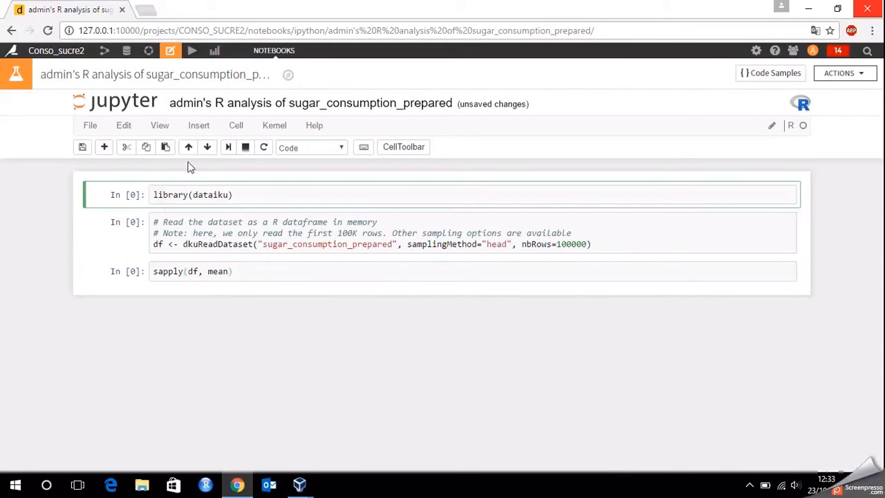
click(228, 147)
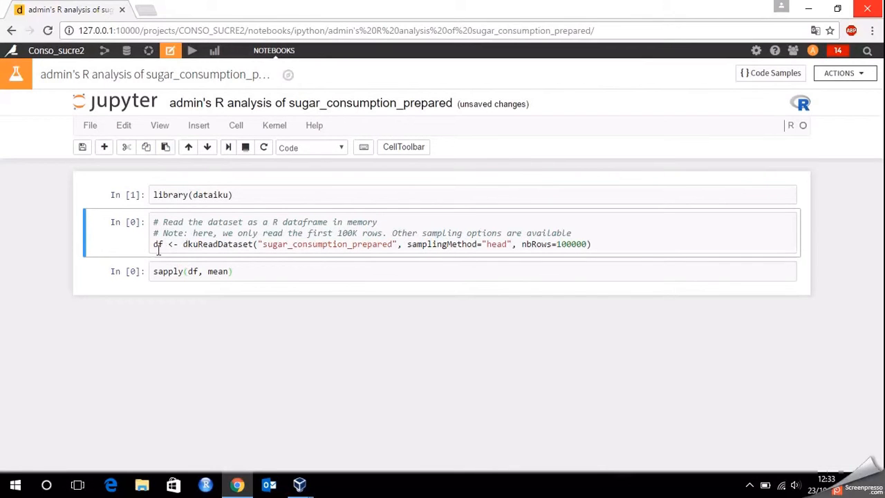
key(Return)
click(228, 148)
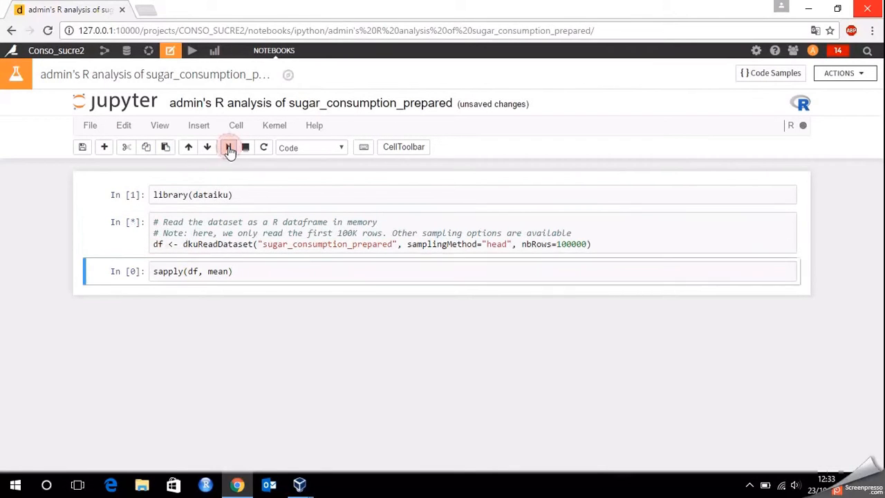
click(152, 289)
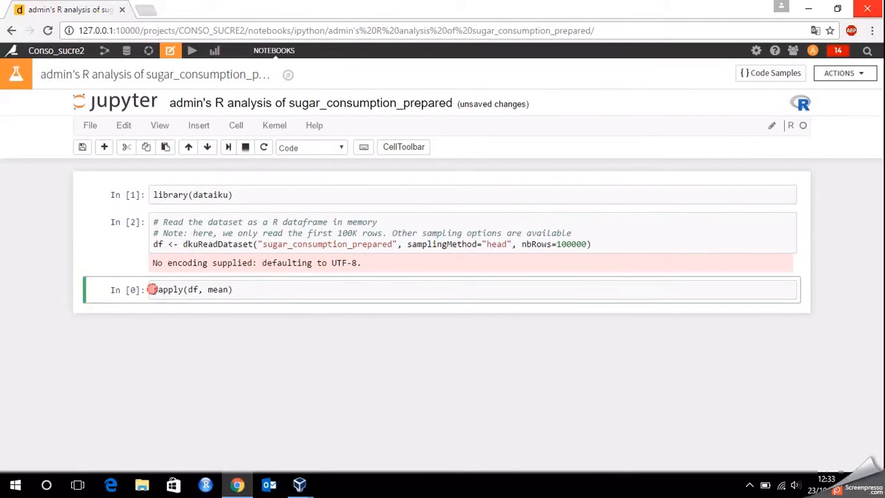
click(228, 148)
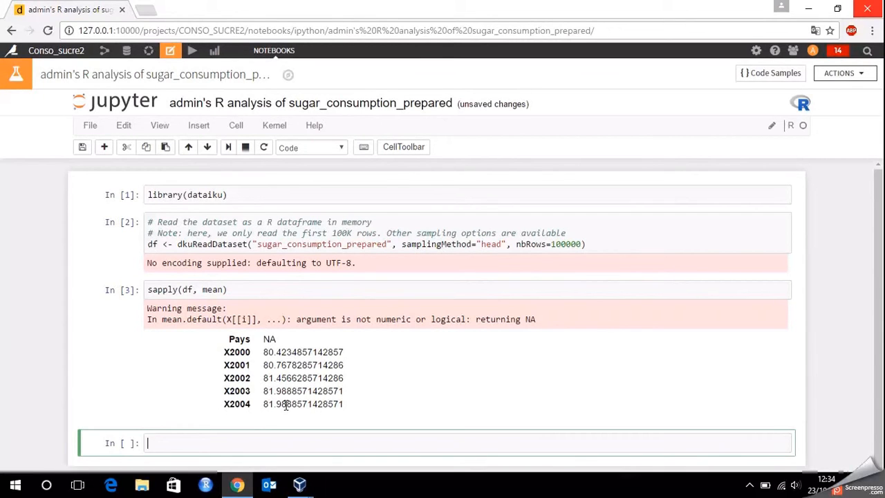
Analyze the X2004 column of sugar_consumption_prepared and check its mean in the numerical statistics
click(128, 54)
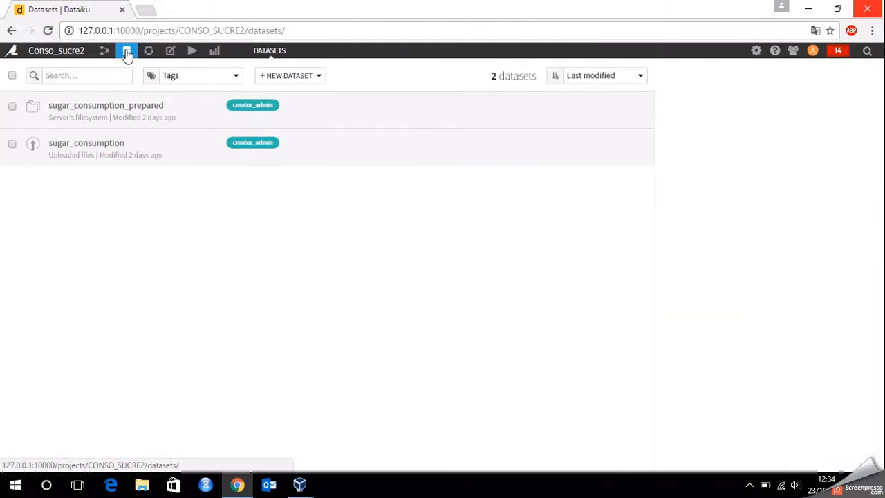
click(126, 107)
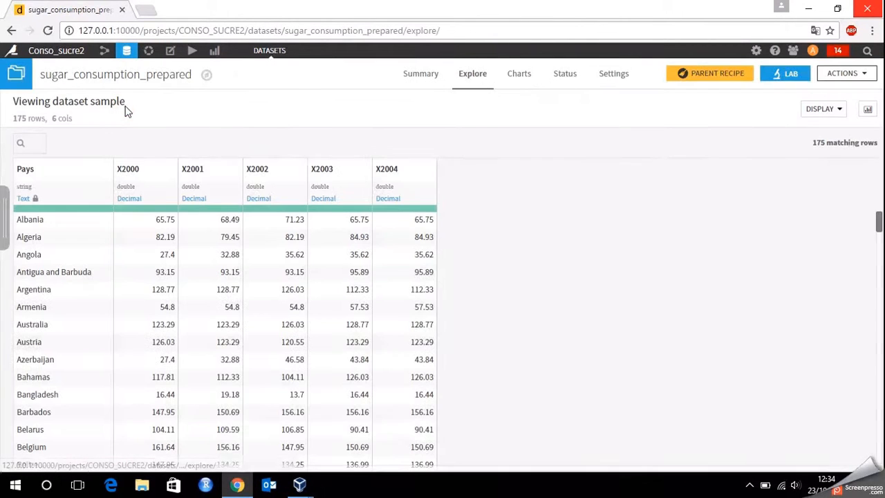
click(431, 176)
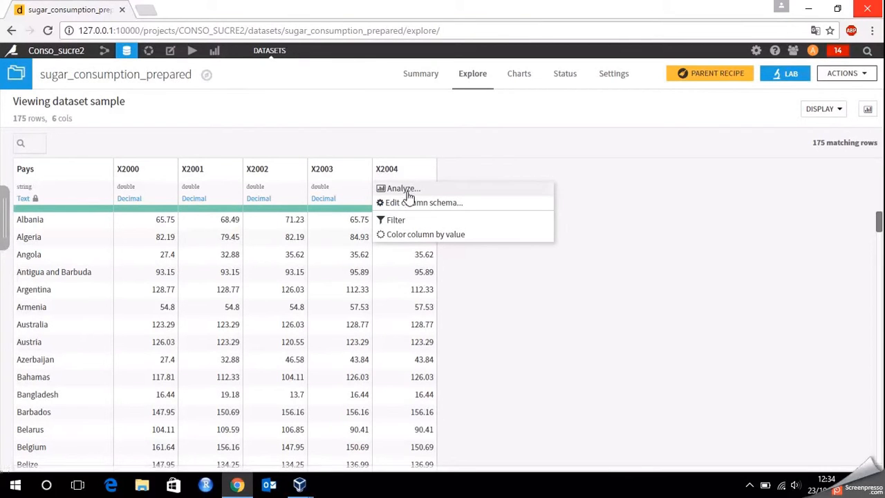
click(406, 191)
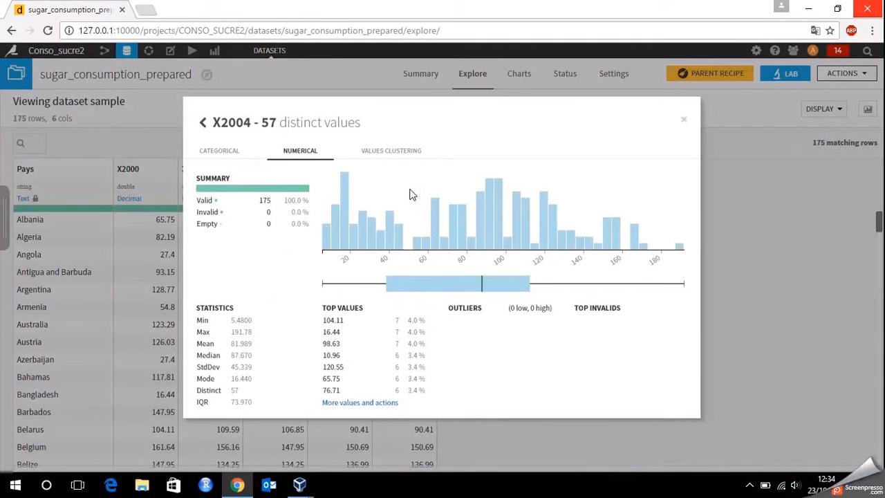
click(253, 346)
drag(252, 348, 204, 346)
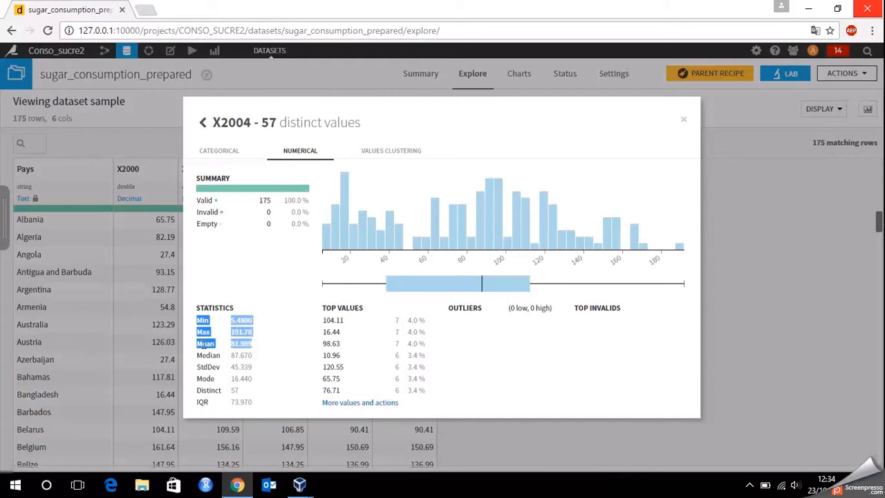
click(256, 350)
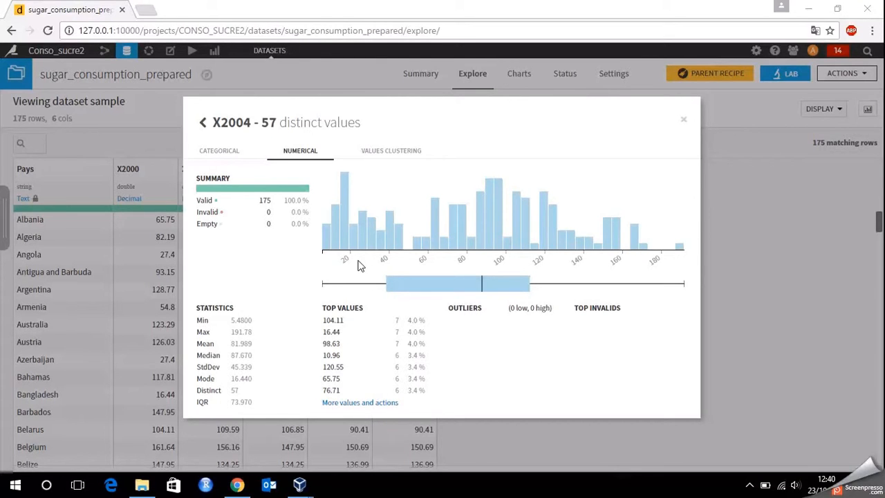
click(683, 120)
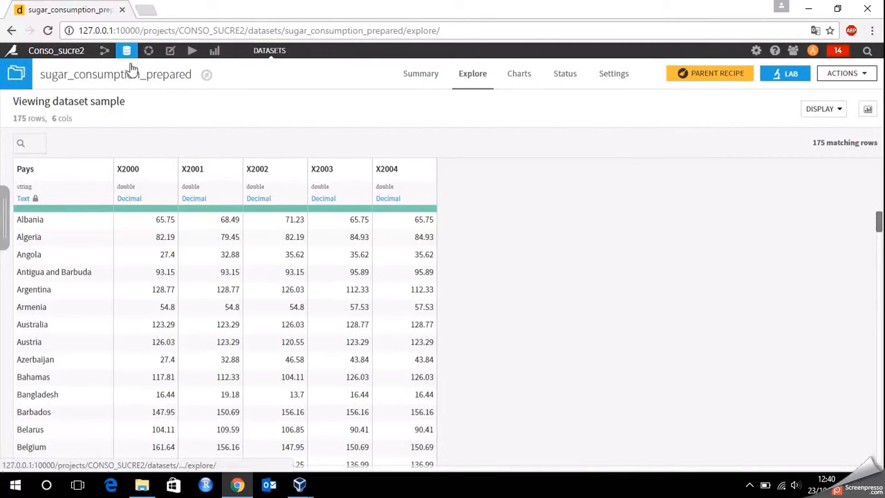
Examine the project flow and the actions available for the sugar_consumption_prepared dataset
click(104, 52)
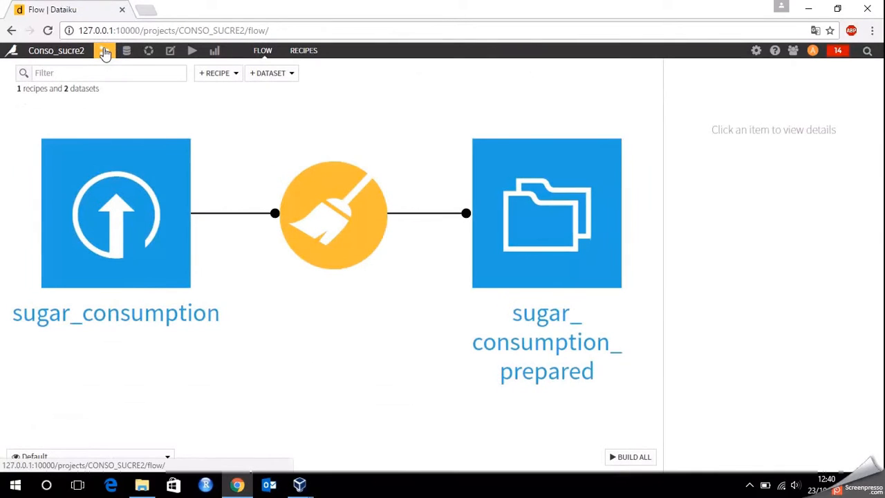
click(548, 225)
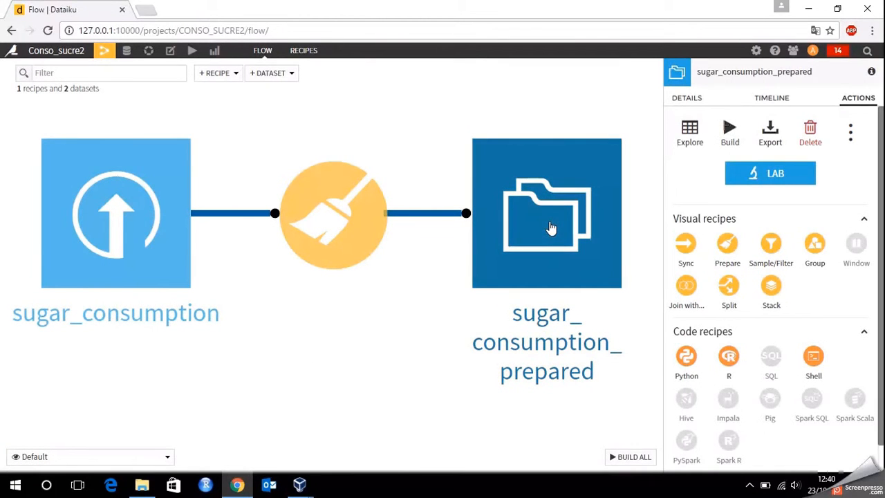
Create a new uploaded-files dataset named badteeth from the badteeth file in the Projet logiciel - Dataiku folder
click(126, 51)
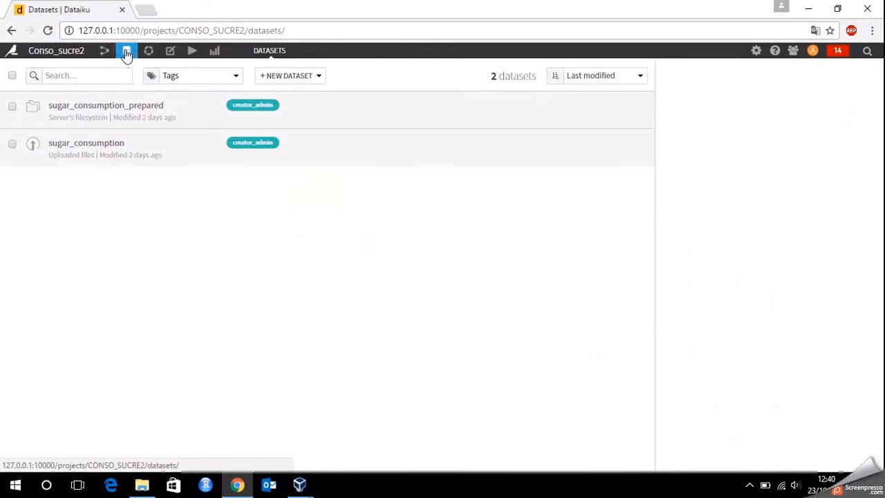
click(299, 81)
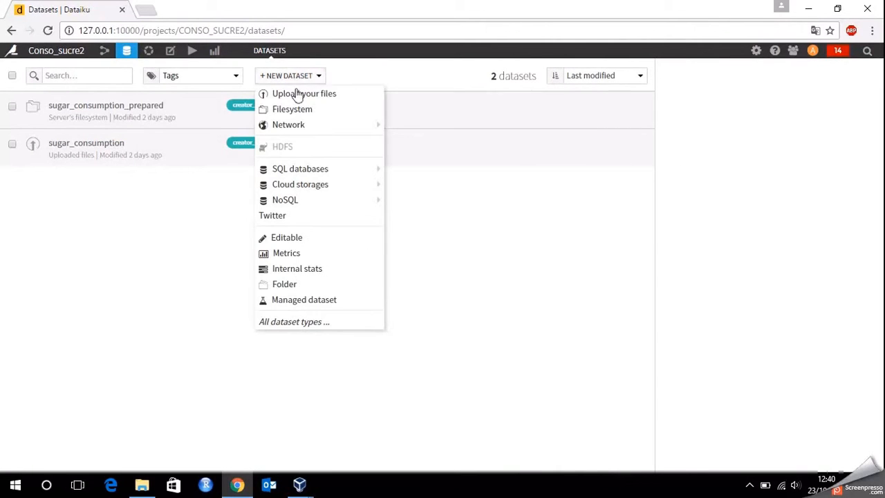
click(298, 93)
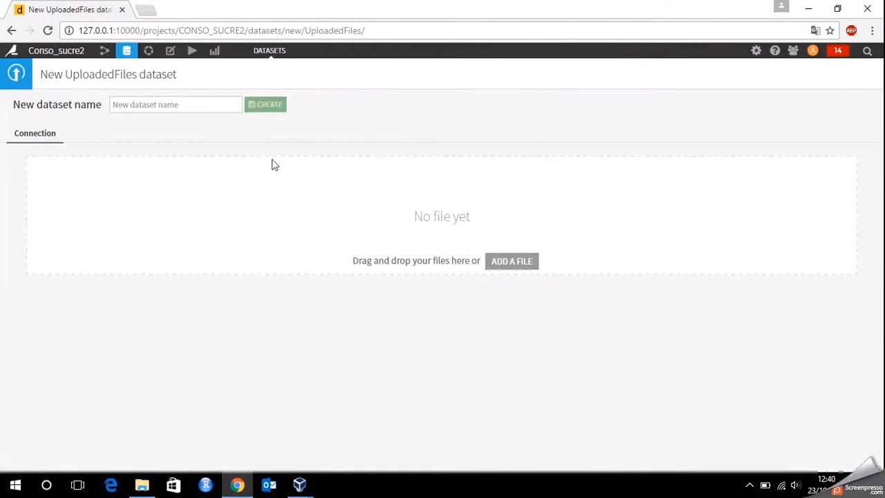
click(512, 260)
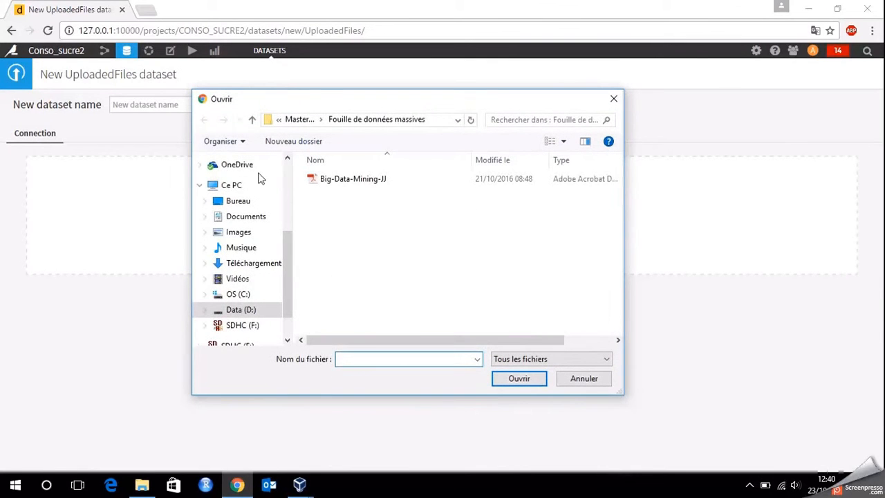
click(295, 119)
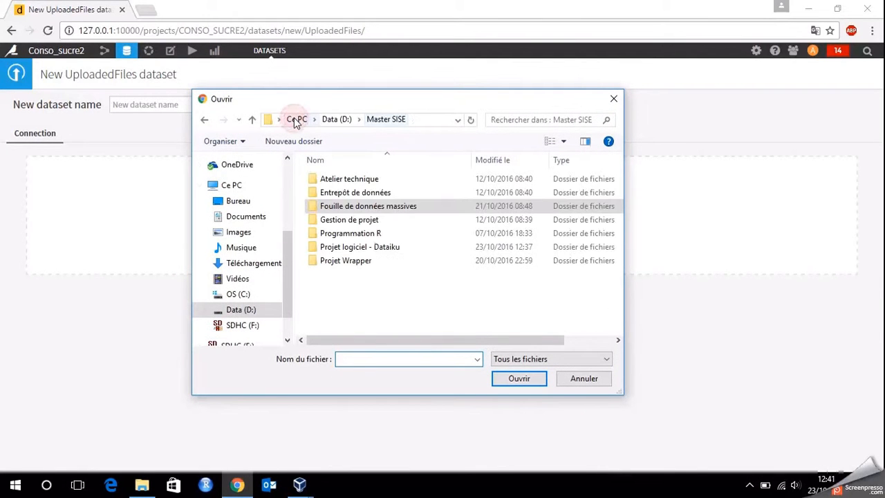
double_click(354, 247)
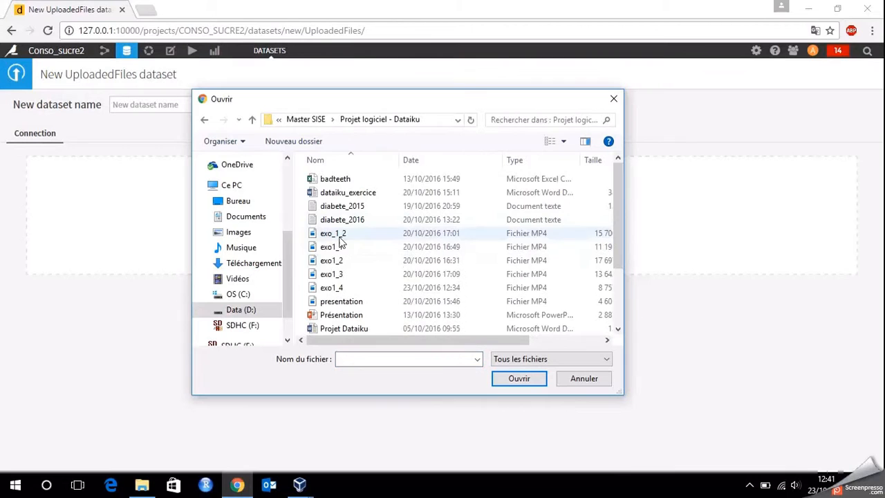
click(331, 178)
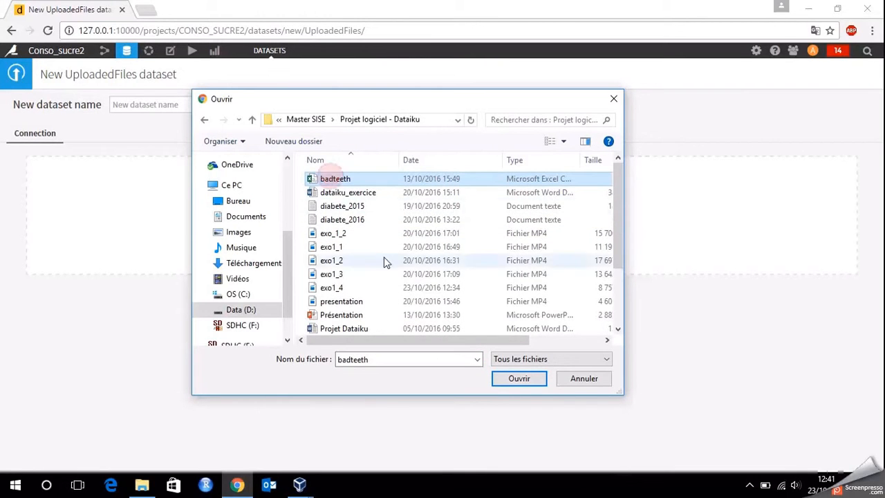
click(519, 379)
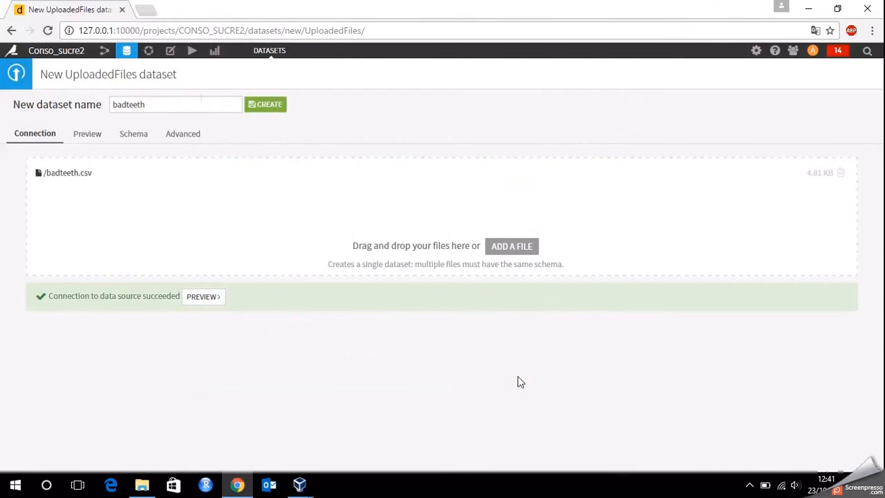
click(260, 107)
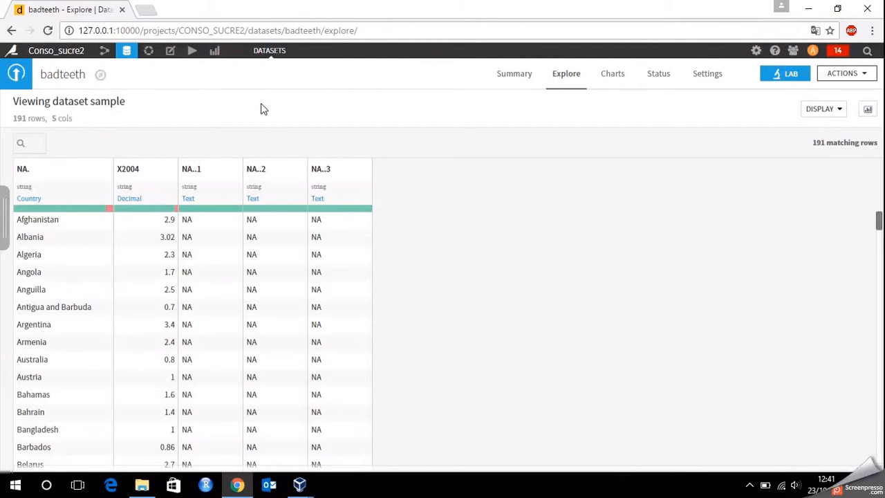
Create a Join recipe from the flow with sugar_consumption_prepared as first input and badteeth as second input
click(103, 54)
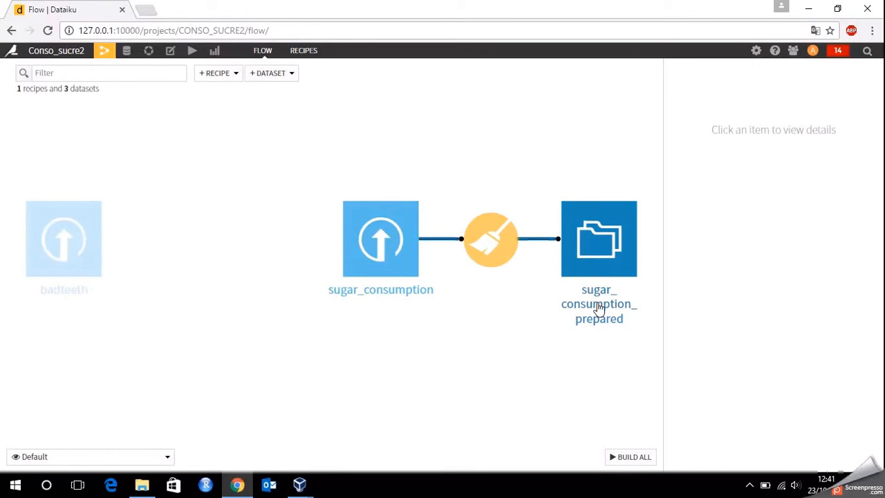
click(599, 250)
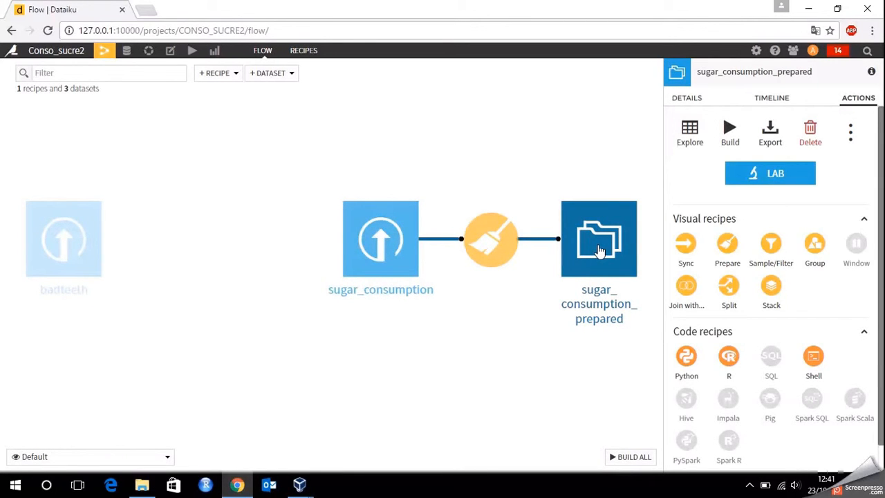
click(686, 287)
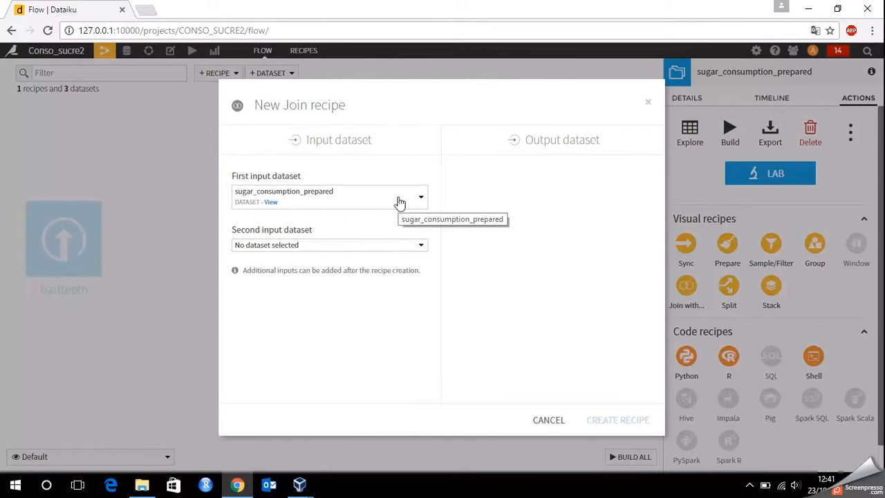
click(421, 248)
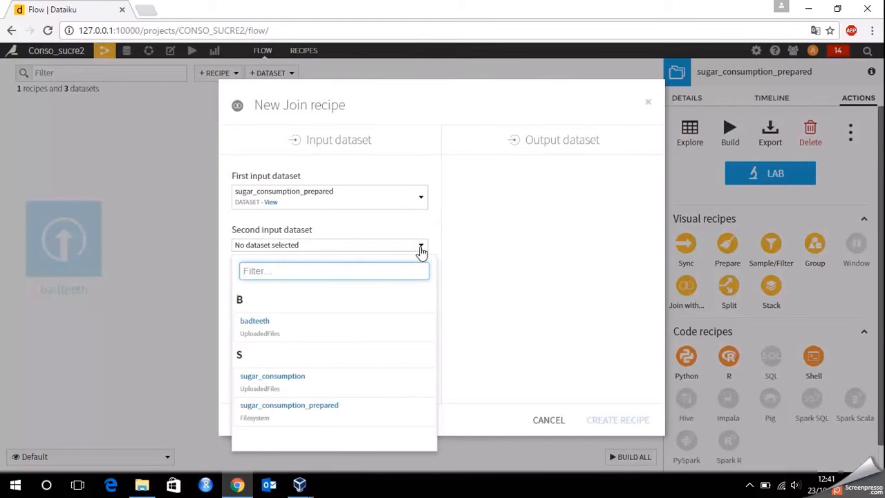
click(293, 331)
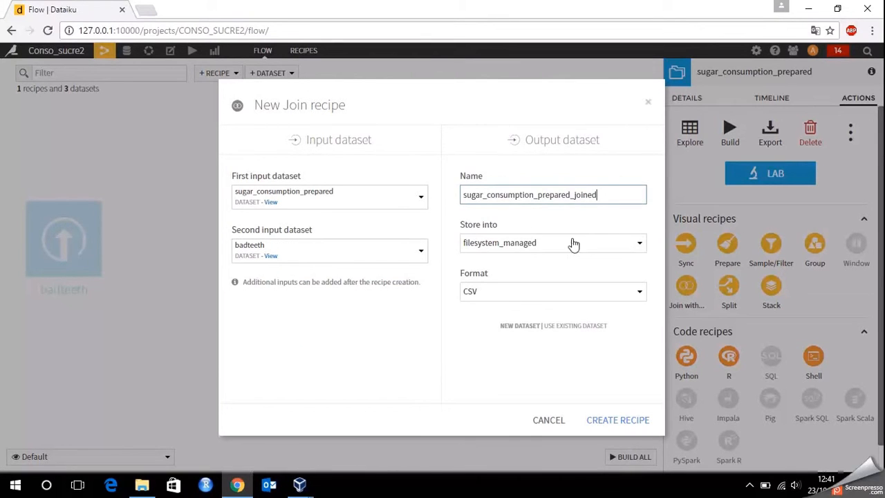
click(603, 422)
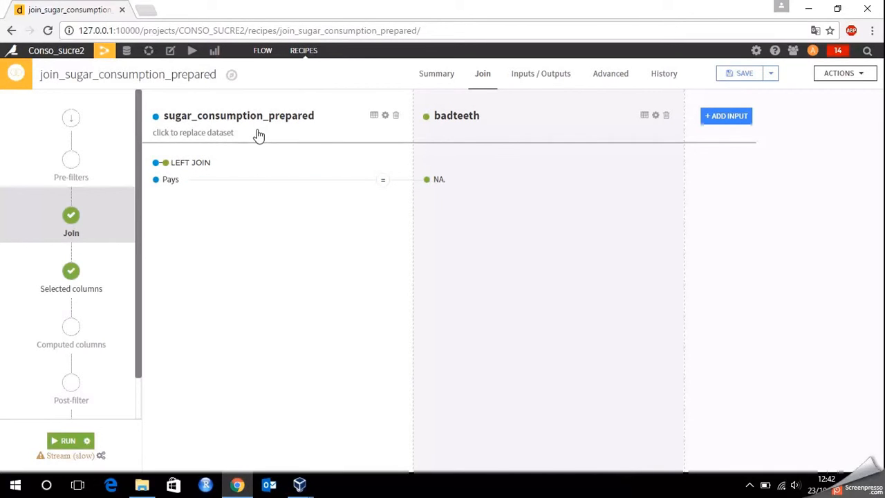
In the join's selected columns, keep only X2004 from badteeth, excluding NA., NA..1, NA..2 and NA..3
click(74, 276)
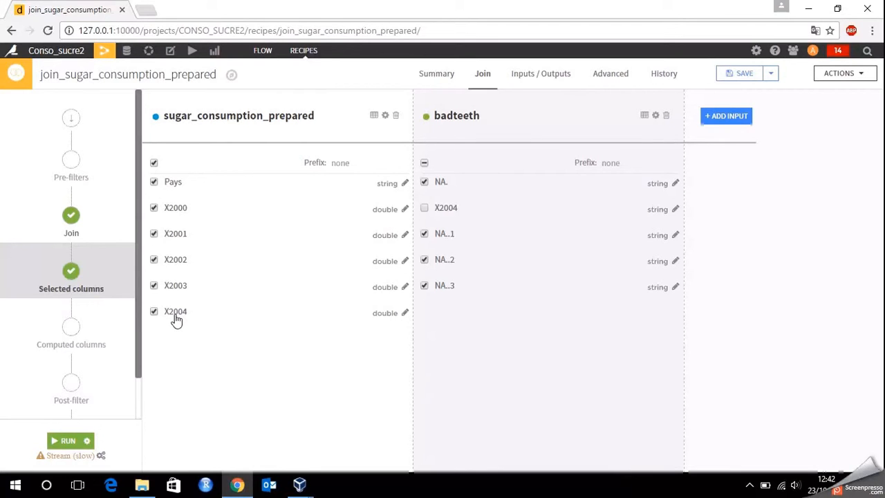
click(424, 182)
click(424, 234)
click(425, 260)
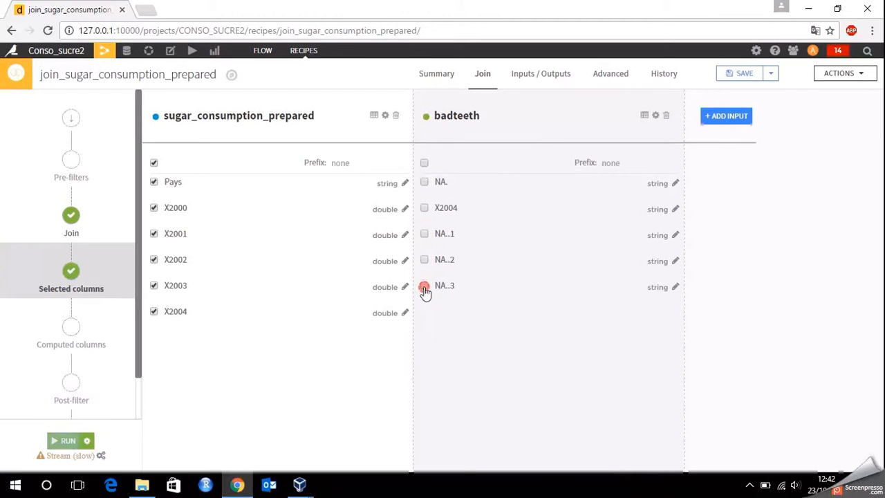
click(424, 287)
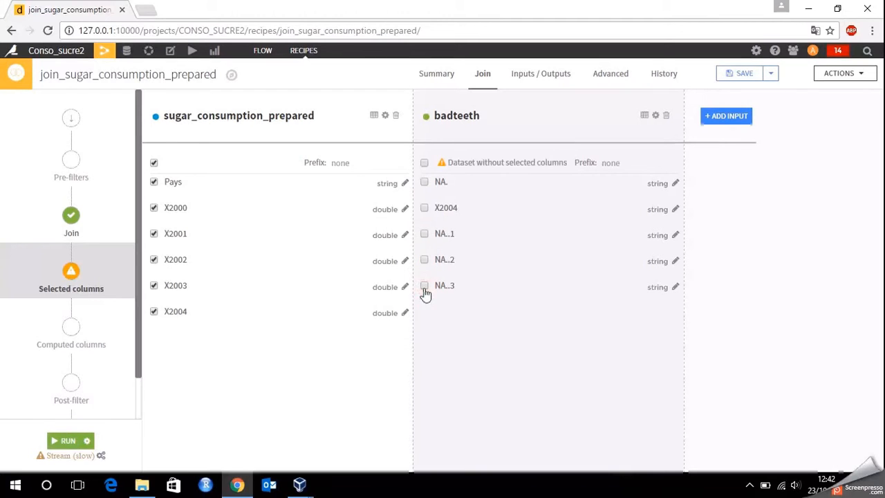
click(424, 208)
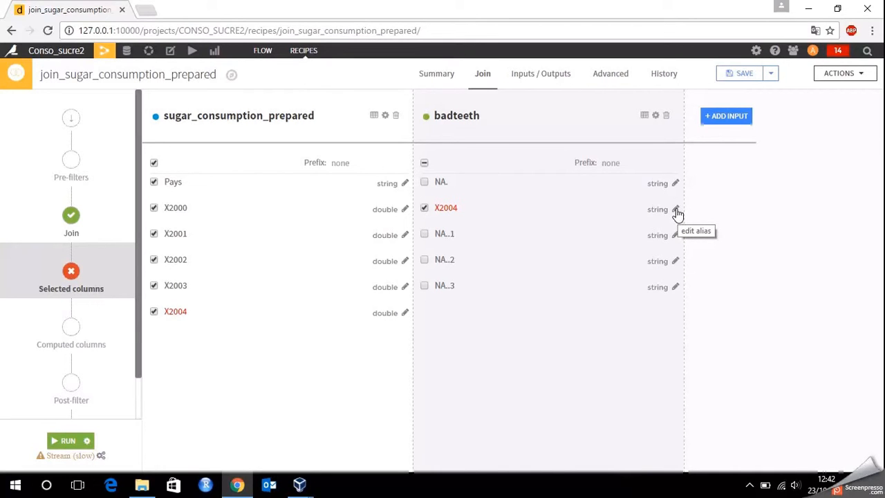
Give the badteeth column X2004 the alias X2004_bad
click(676, 210)
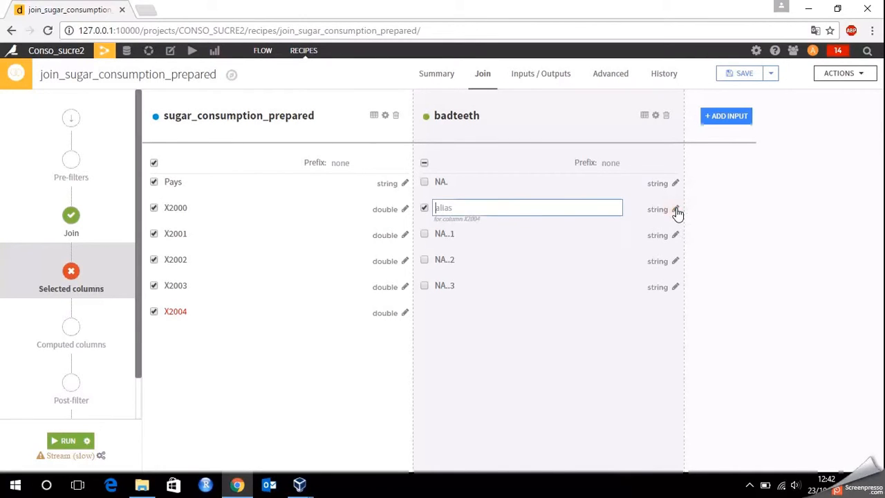
click(514, 209)
text(X2004_bad)
key(Return)
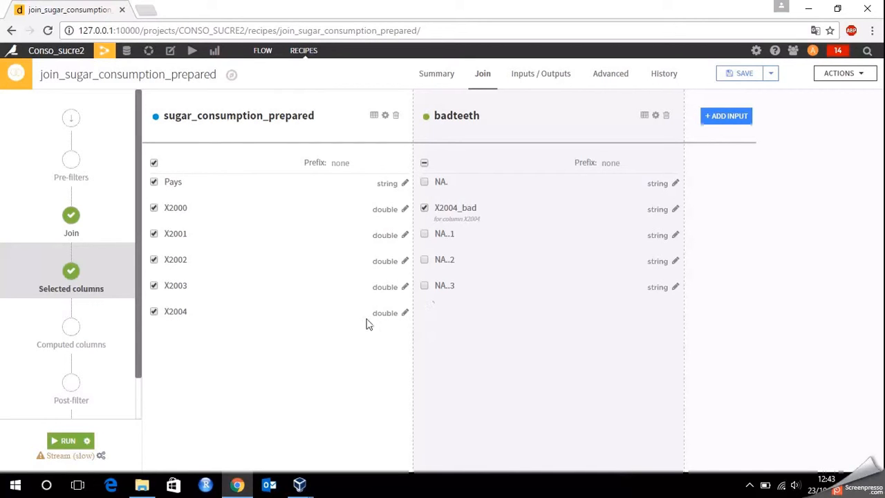
Run the join recipe with the output schema updated, and open the joined dataset from the flow
click(61, 440)
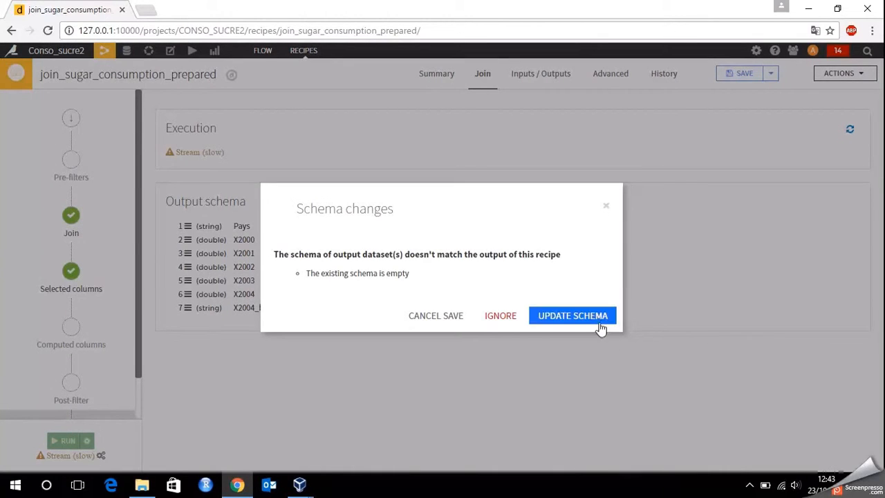
click(580, 317)
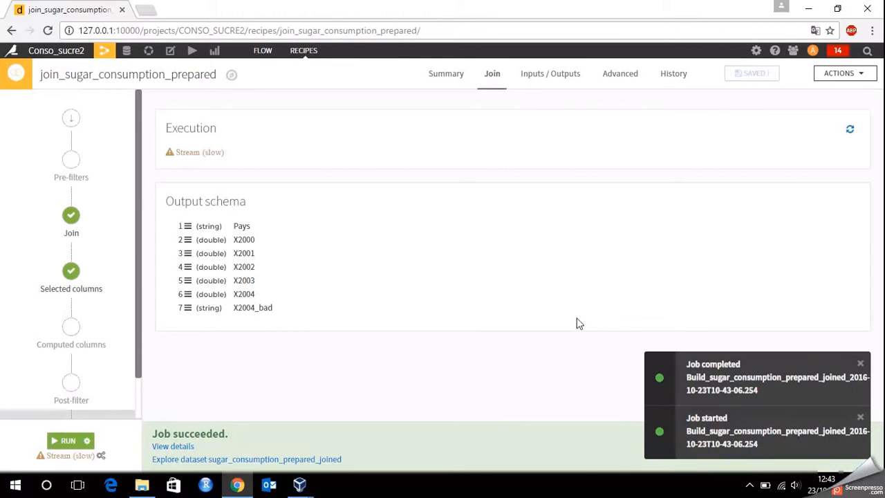
click(105, 53)
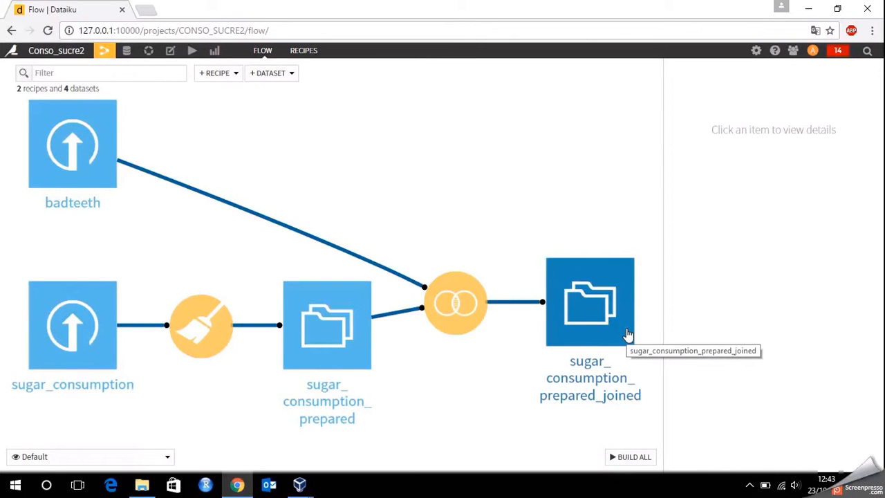
click(594, 307)
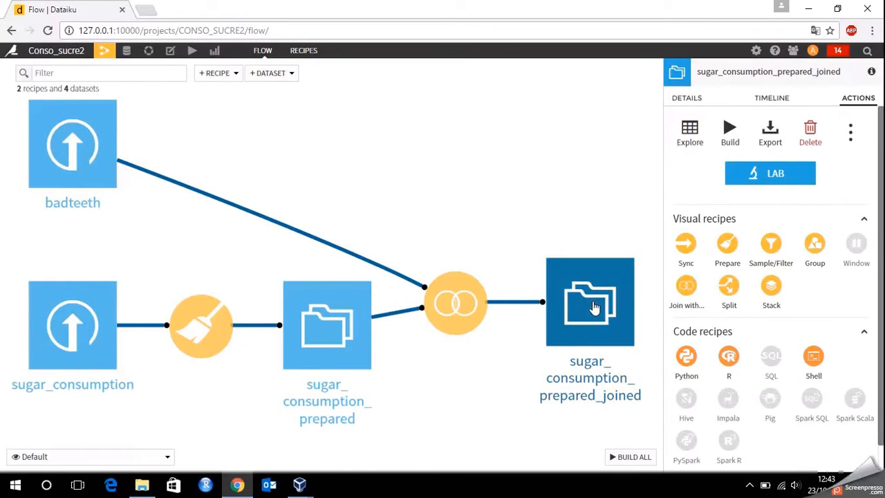
double_click(593, 306)
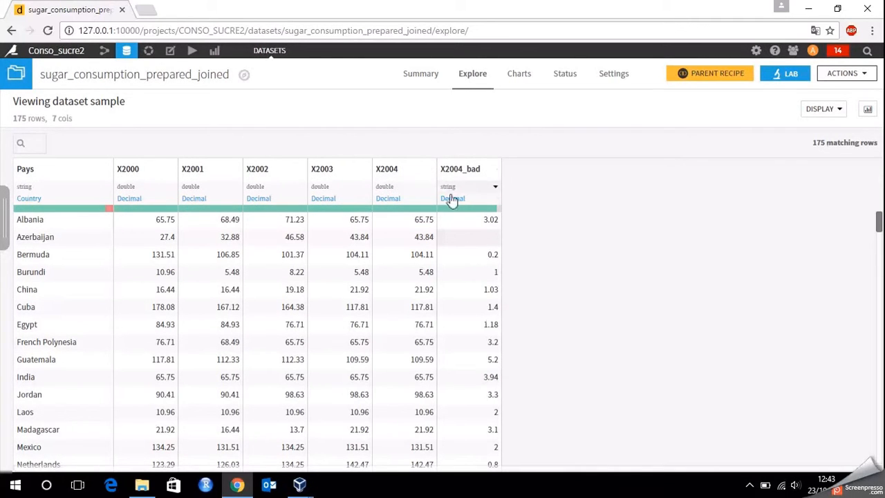
mouse_move(474, 213)
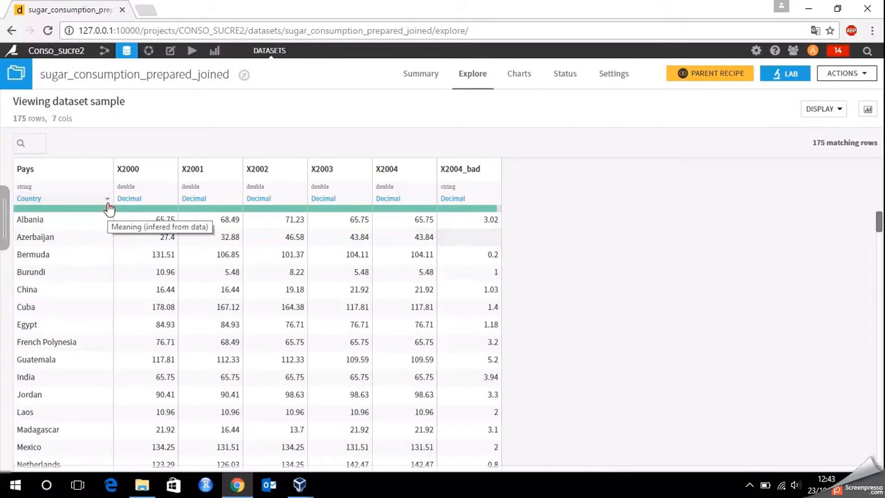
Create a new visual analysis in the Lab for sugar_consumption_prepared_joined
click(107, 170)
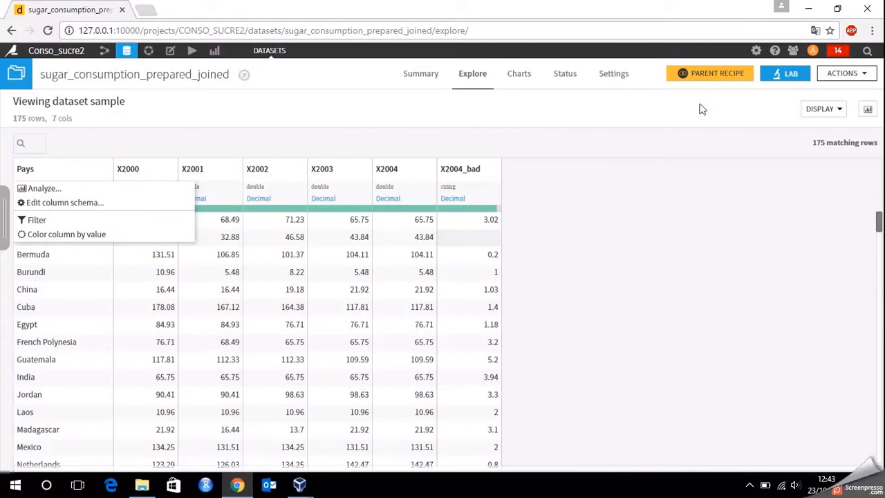
click(781, 75)
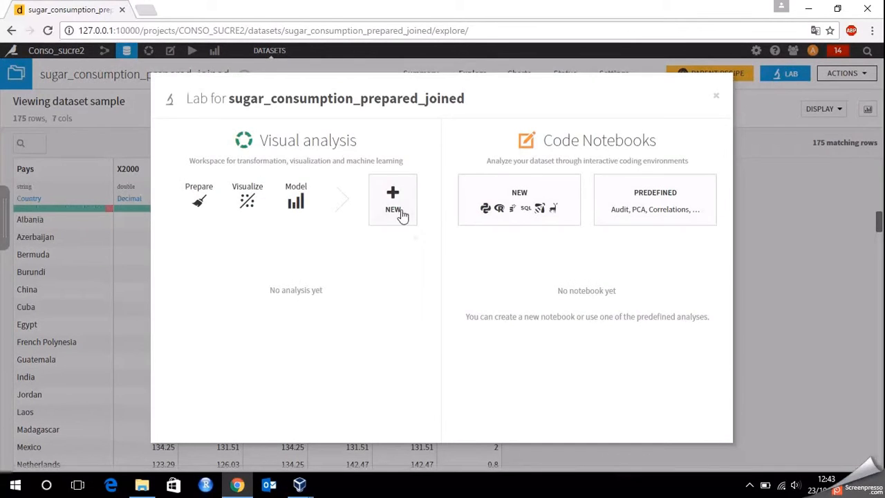
click(393, 200)
click(410, 249)
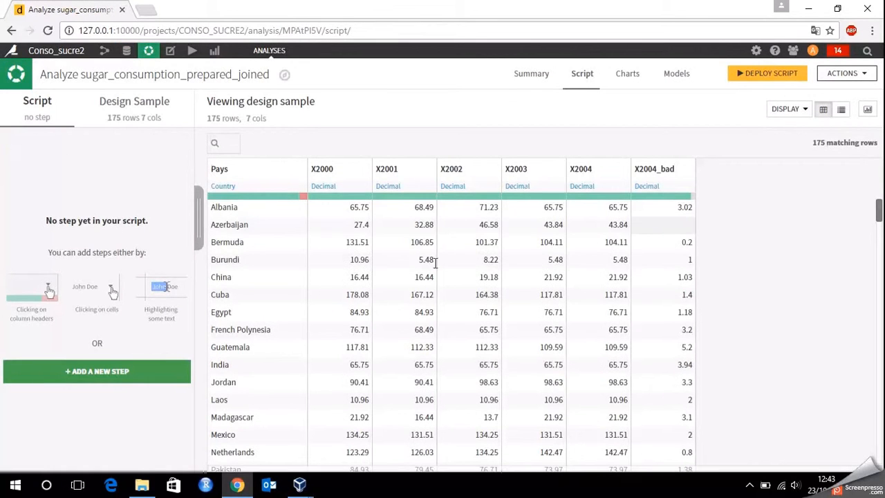
Filter the Pays column to its invalid (NOK) values and examine the country names listed
click(302, 172)
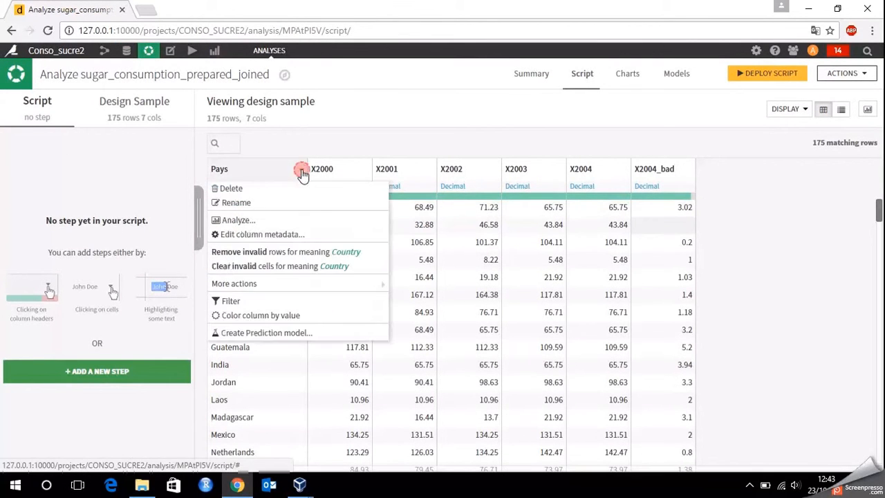
click(257, 302)
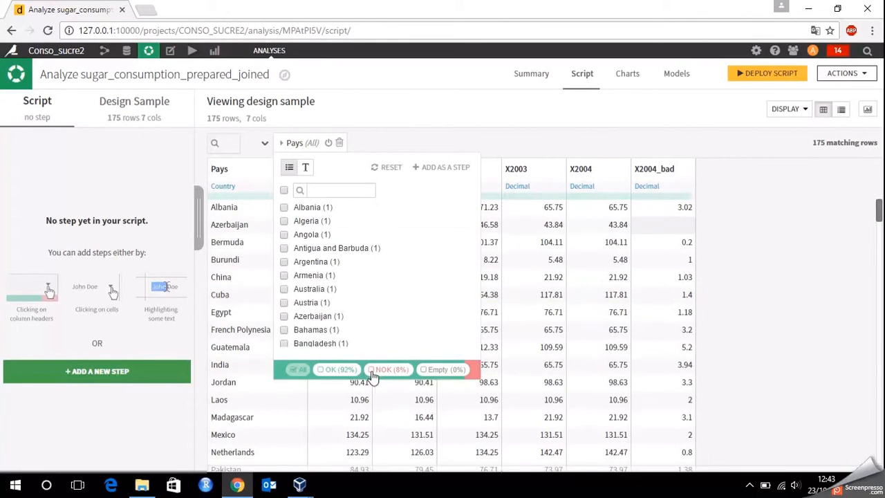
click(376, 369)
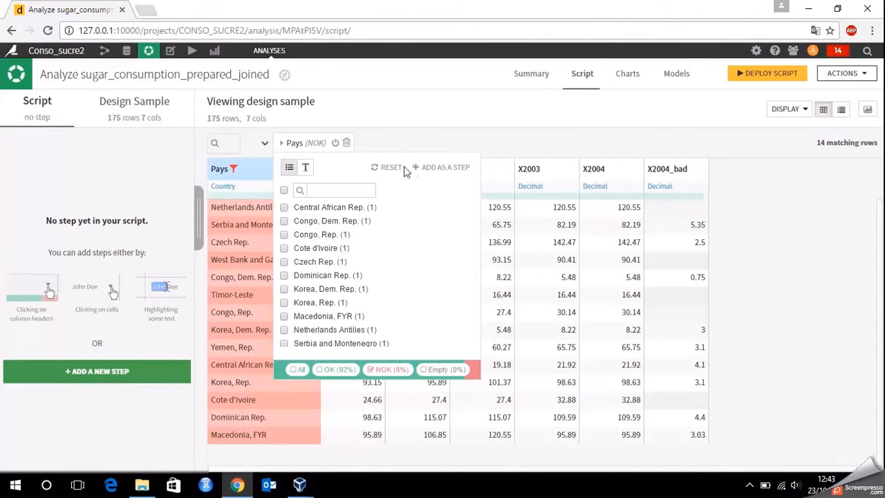
click(420, 133)
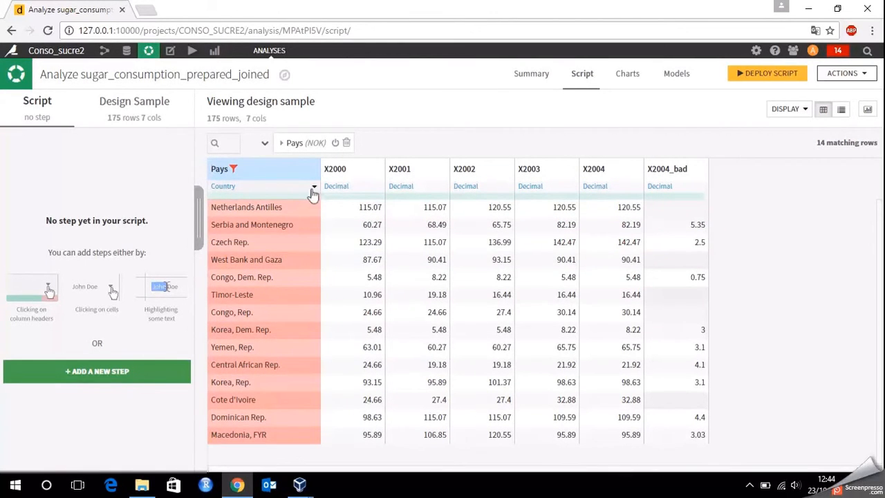
Set the meaning of the Pays column to Text and remove the filter on invalid values
click(315, 188)
click(255, 226)
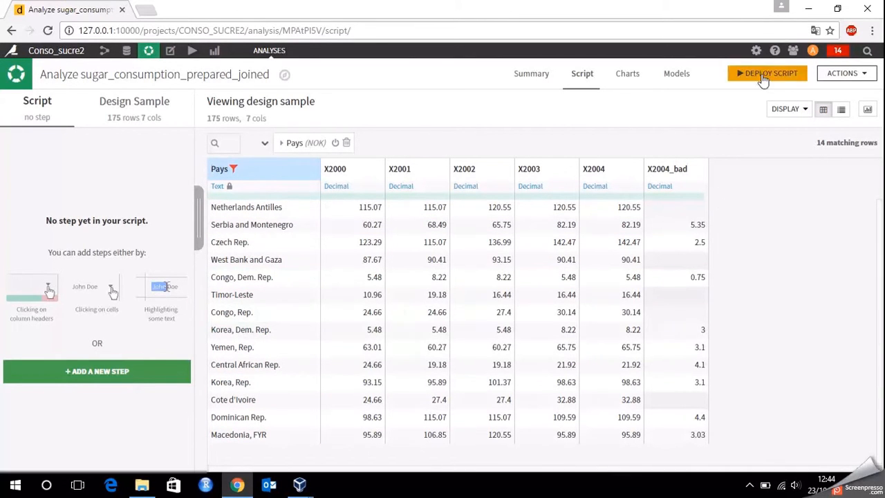
click(232, 169)
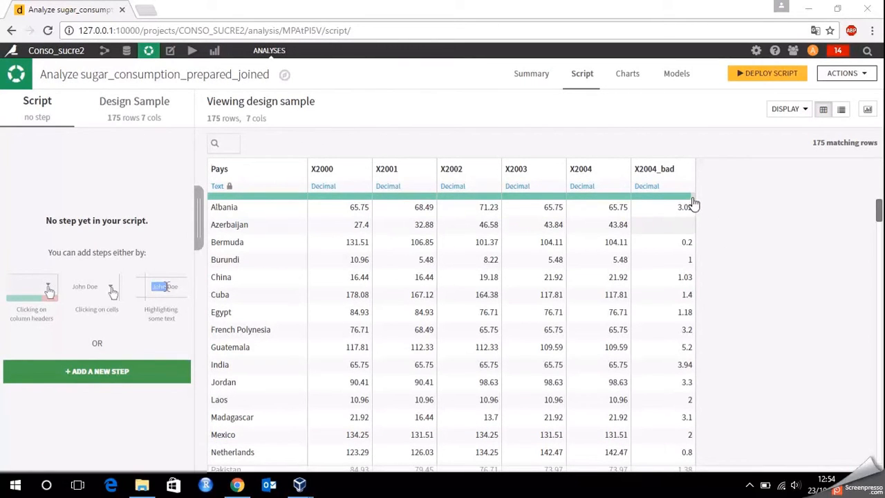
Add a script step that removes rows with empty values in the X2004_bad column
mouse_move(694, 201)
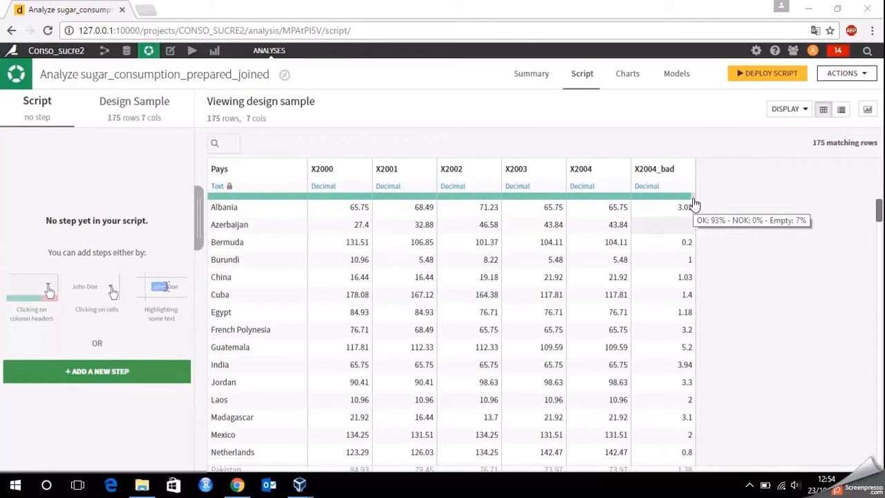
click(689, 172)
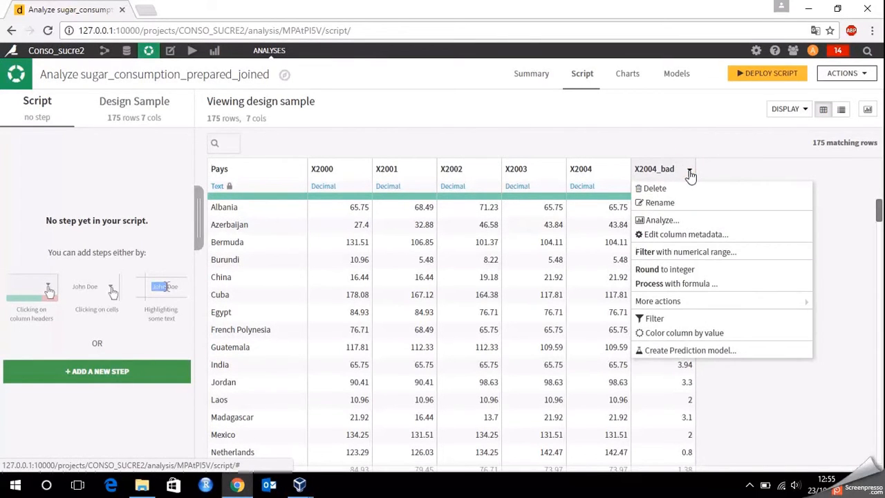
mouse_move(656, 302)
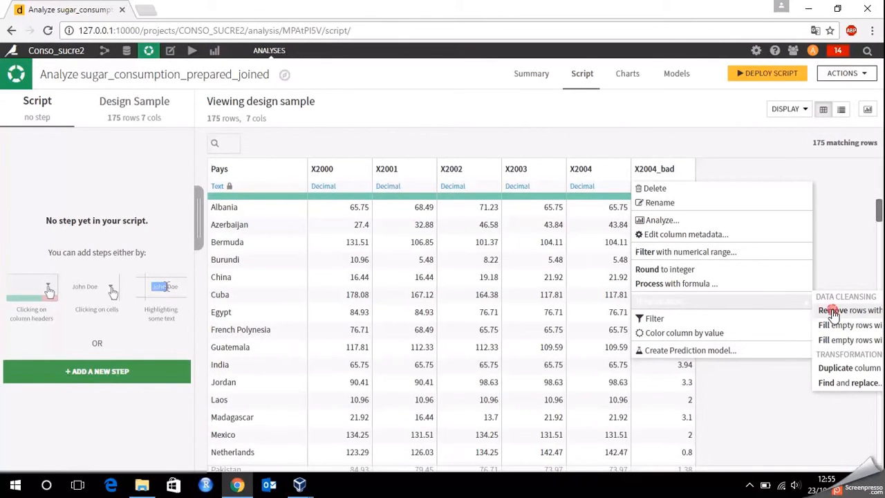
click(834, 311)
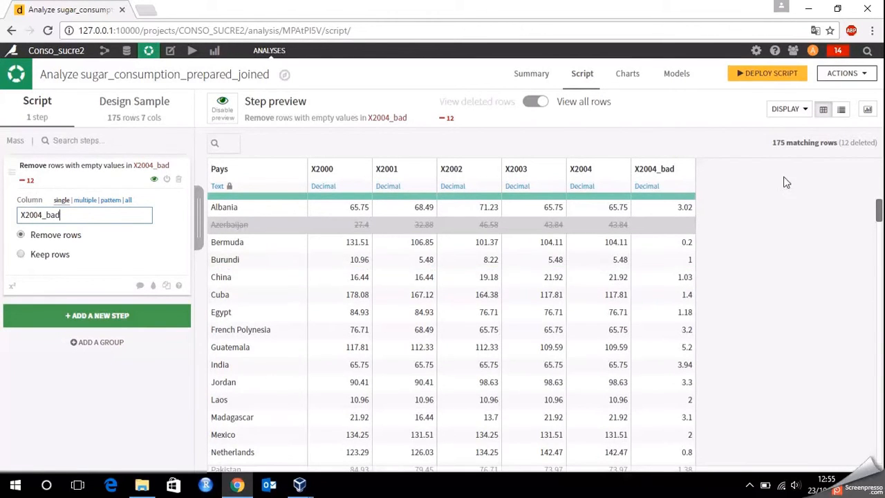
Deploy the script as a preparation recipe with a new output dataset named fusion, keeping filesystem_managed storage and CSV format
click(764, 74)
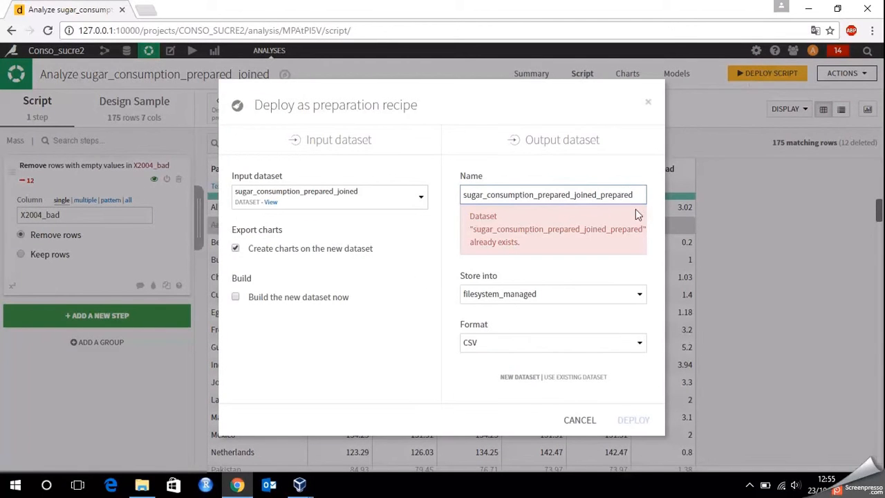
drag(636, 195, 418, 208)
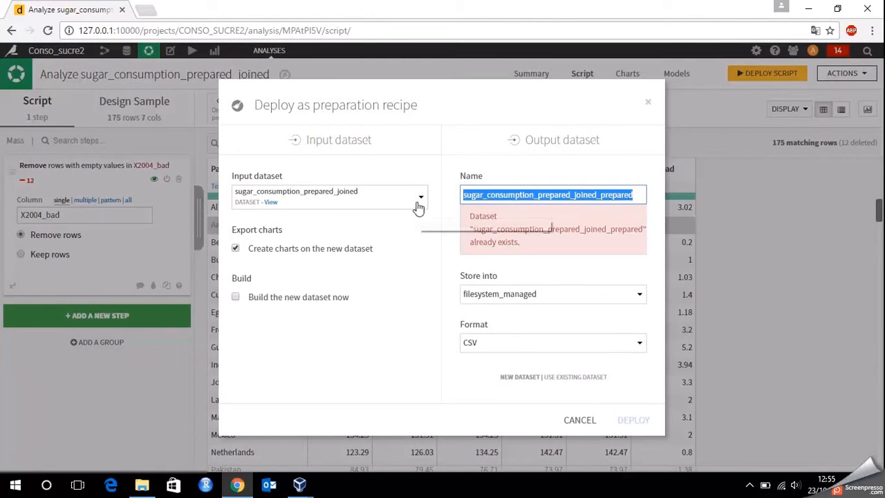
text(fusion)
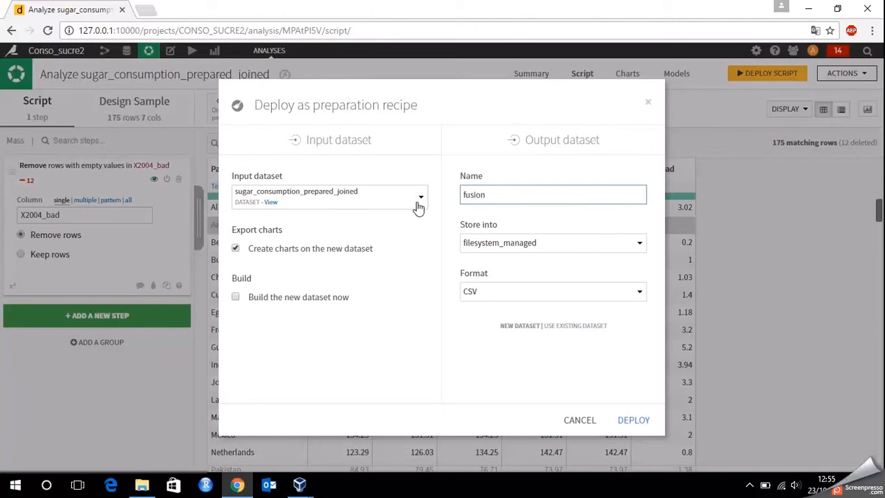
click(633, 420)
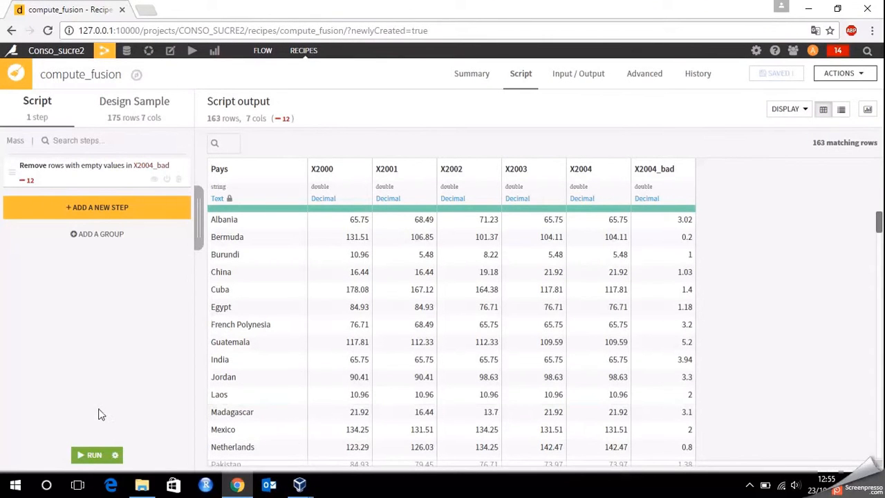
Run the preparation recipe to build the fusion dataset and open that dataset from the project flow
click(79, 454)
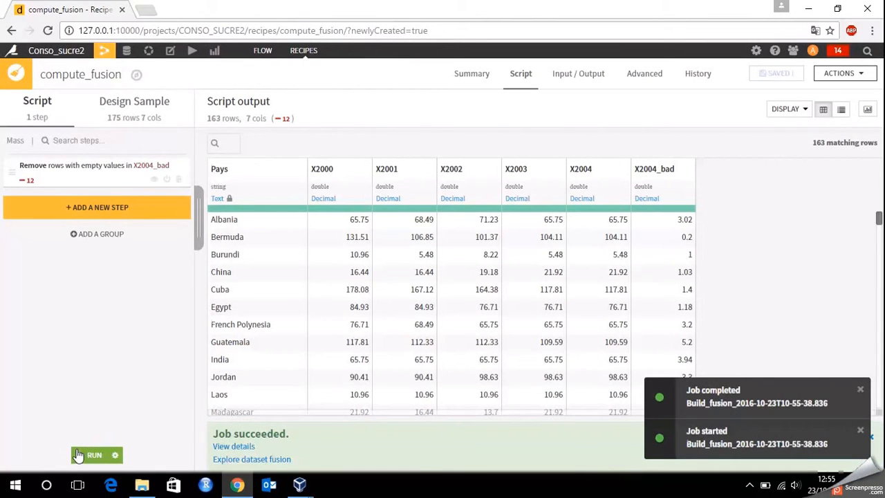
click(105, 52)
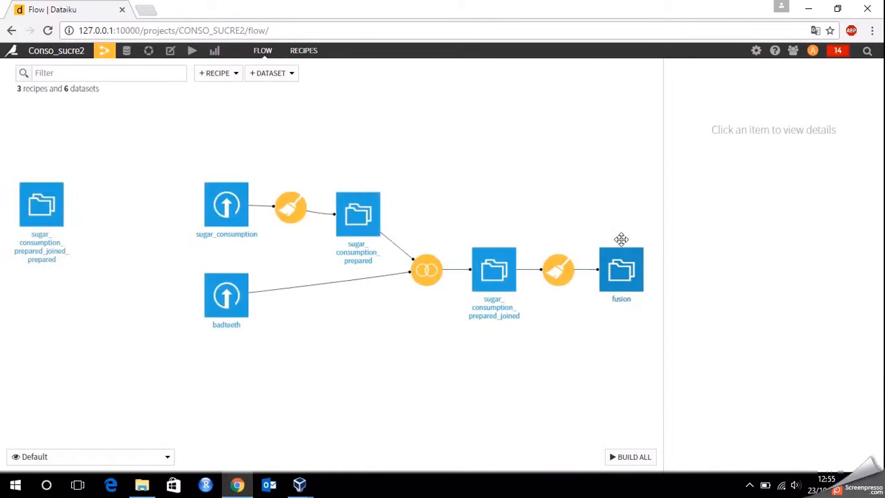
double_click(622, 275)
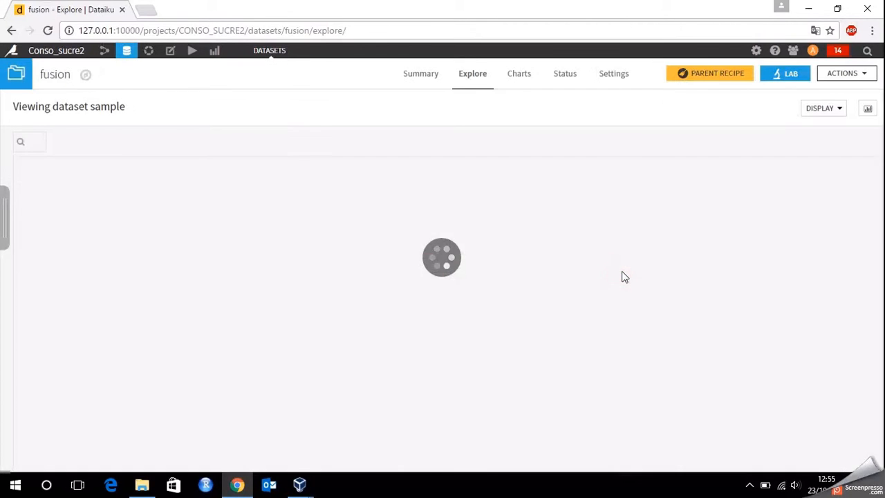
Build a bar chart on the fusion dataset showing the average of X2004_bad by Pays
click(519, 76)
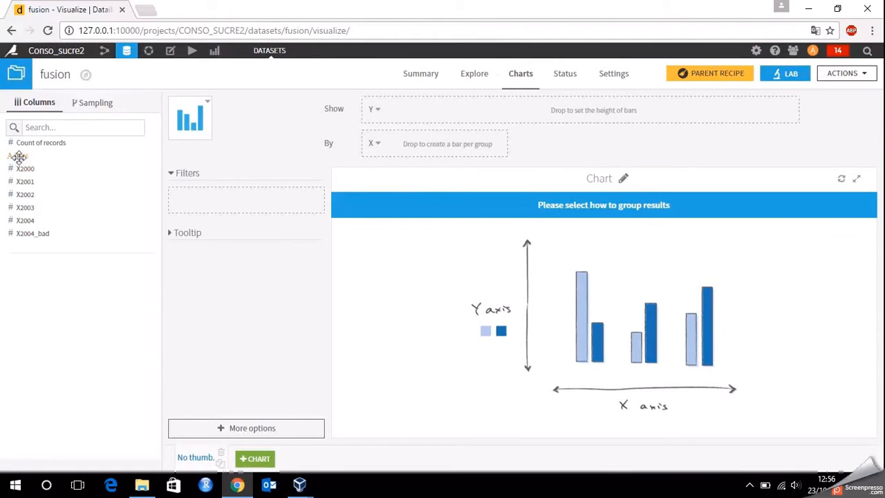
drag(18, 157, 413, 163)
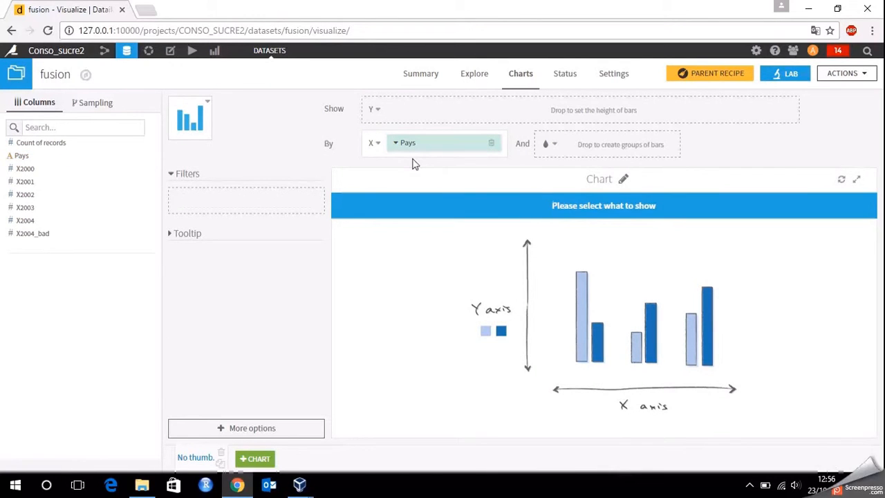
drag(23, 233, 417, 115)
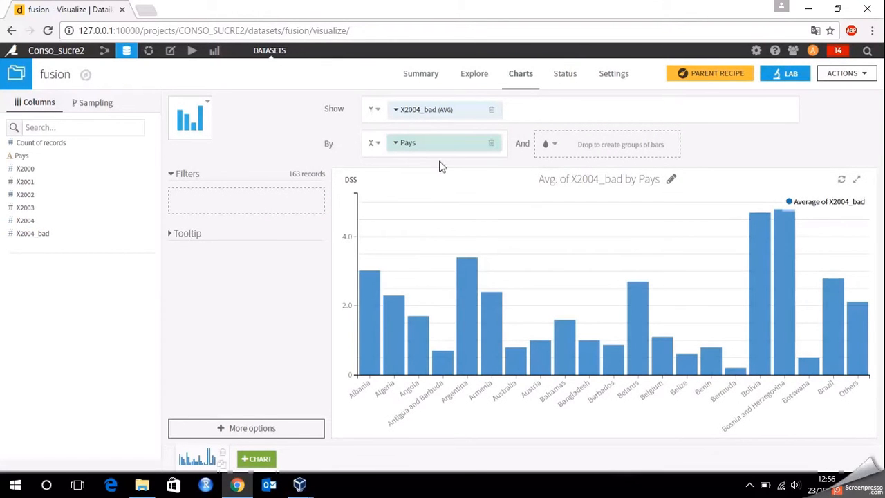
Sort the Pays bars by average of X2004_bad ascending, limit them to 10 displayed values and disable the 'Others' grouping
click(397, 143)
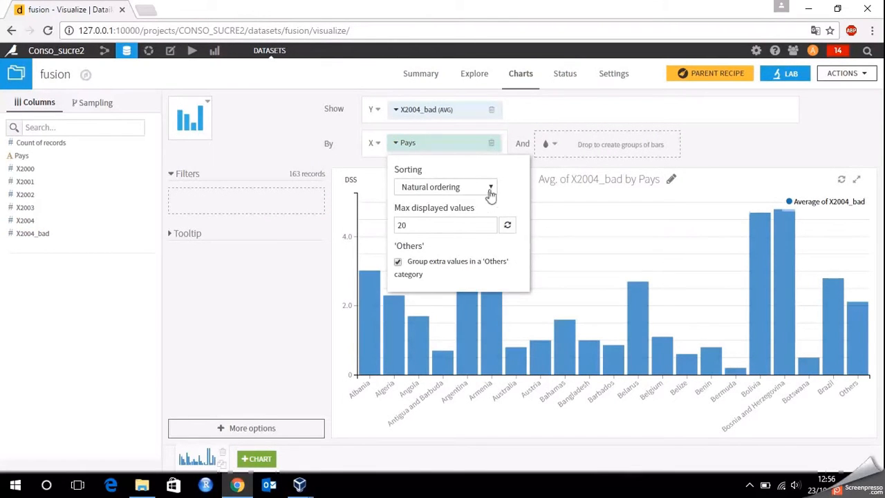
click(489, 186)
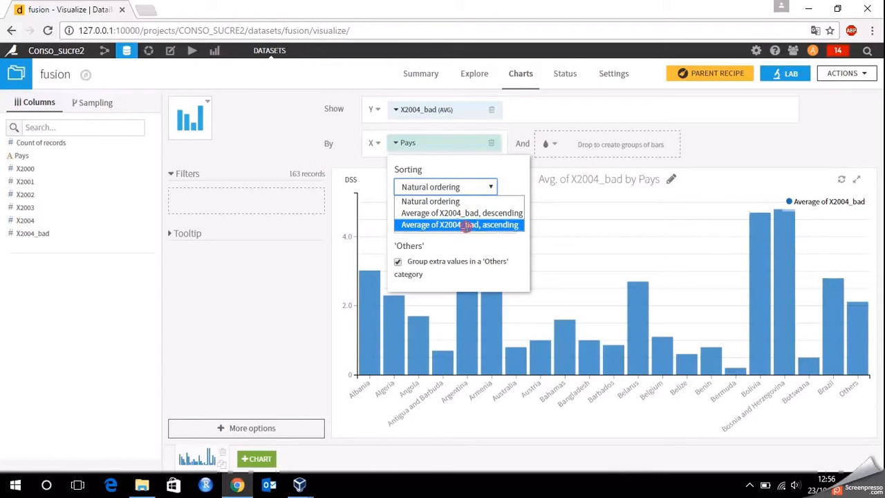
click(467, 225)
drag(450, 226, 376, 225)
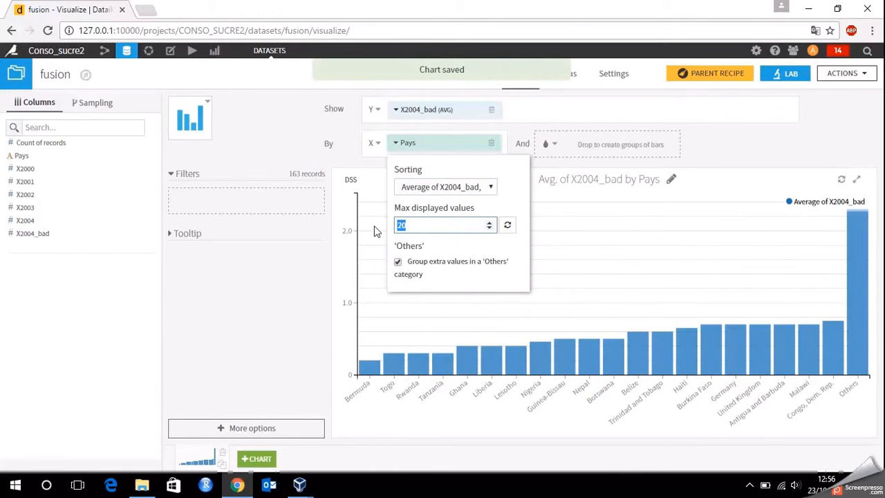
text(10)
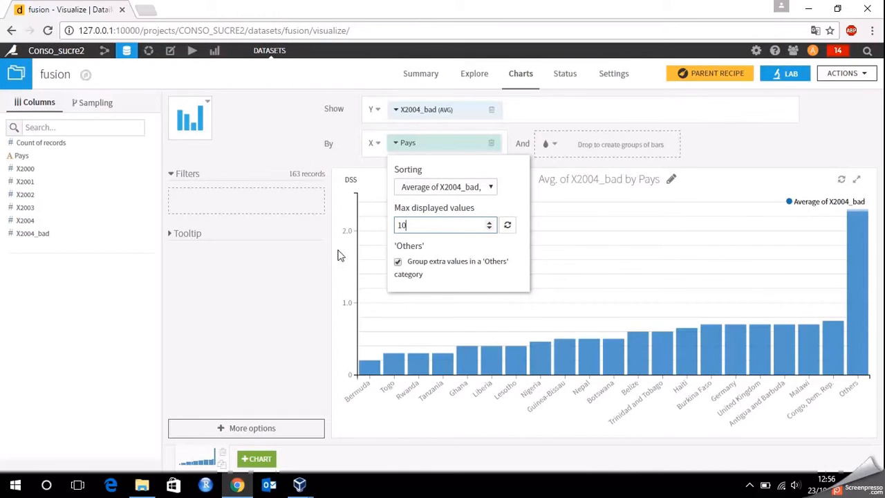
click(398, 262)
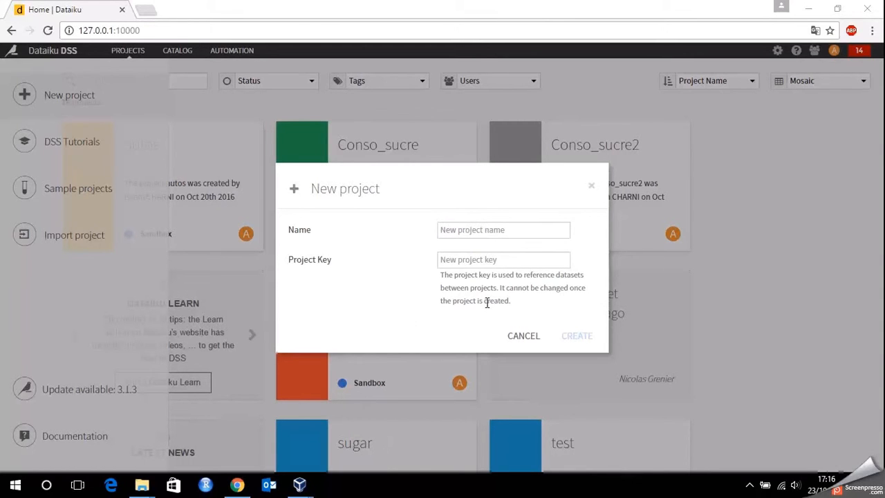
Create a new project named Diabete with the project key DIABETE
click(464, 230)
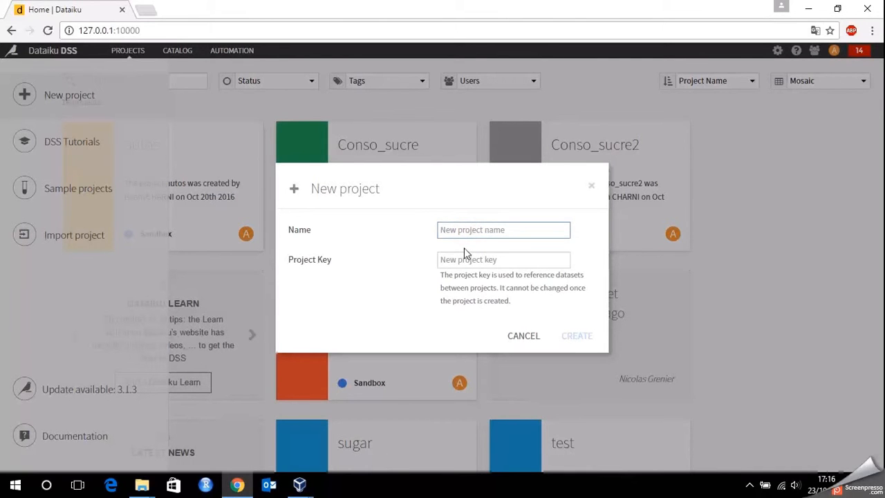
text(Diabet)
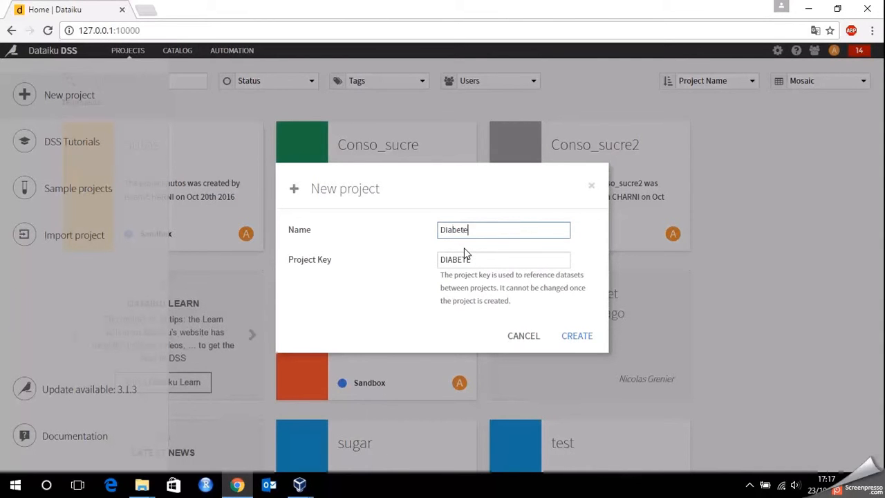
text(e)
click(575, 338)
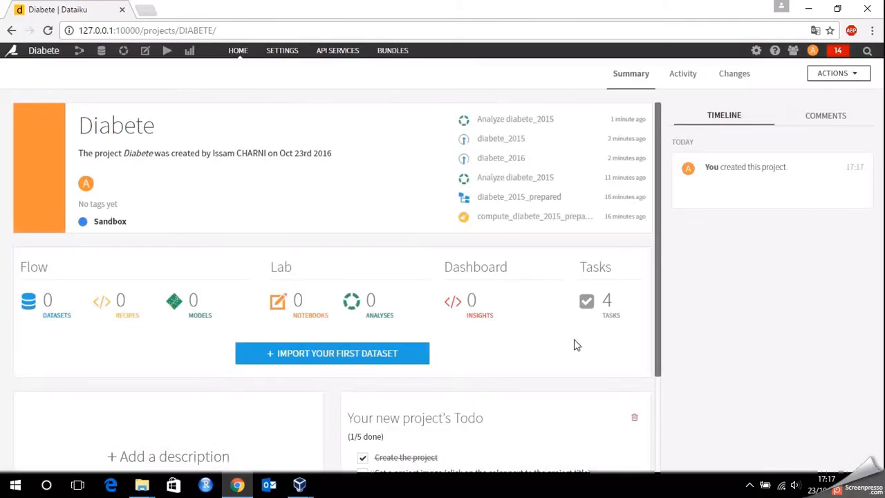
Import the diabete_2015 text file as the project's first uploaded dataset, keeping the name diabete_2015
click(356, 361)
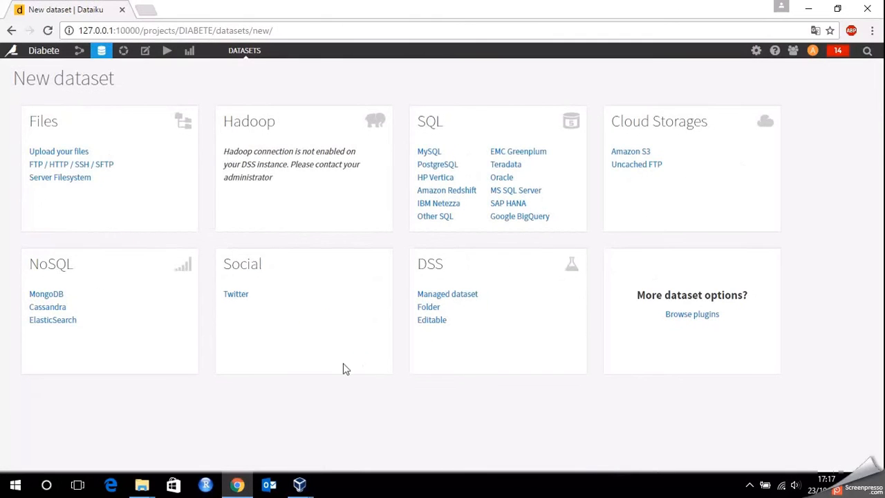
click(70, 151)
click(512, 262)
click(344, 206)
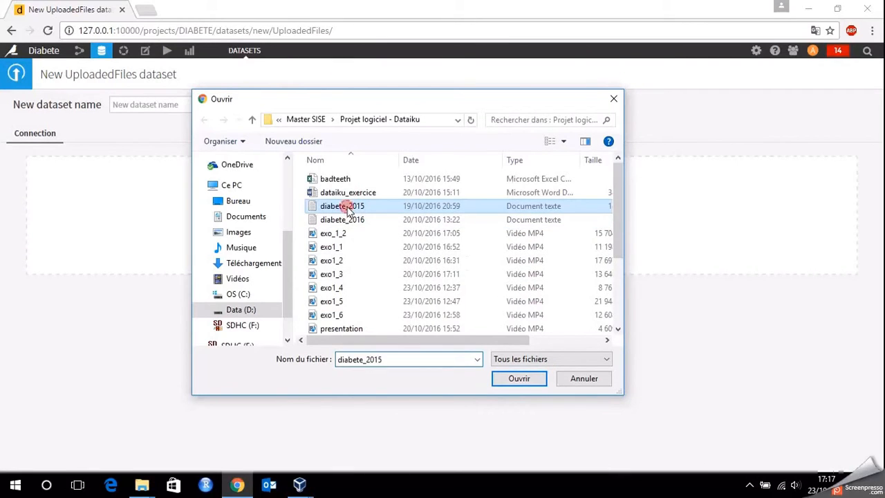
click(518, 378)
click(264, 108)
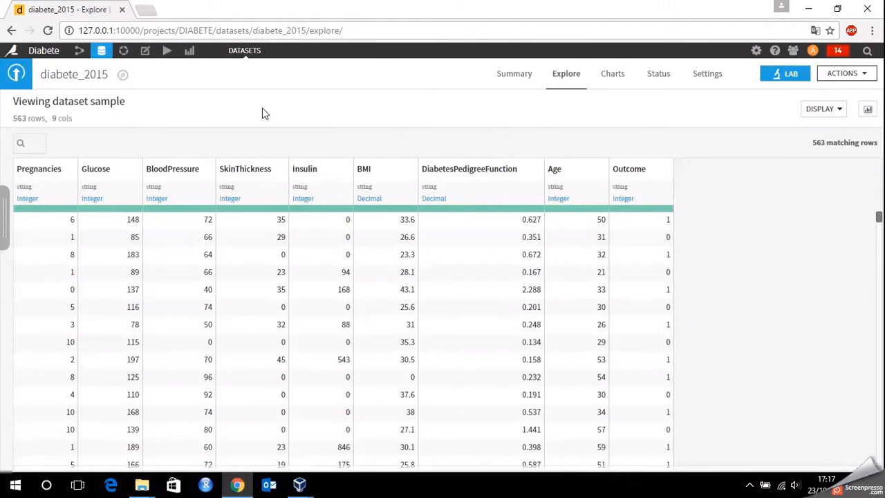
Add a second uploaded dataset from the diabete_2016 text file, keeping the name diabete_2016
click(101, 51)
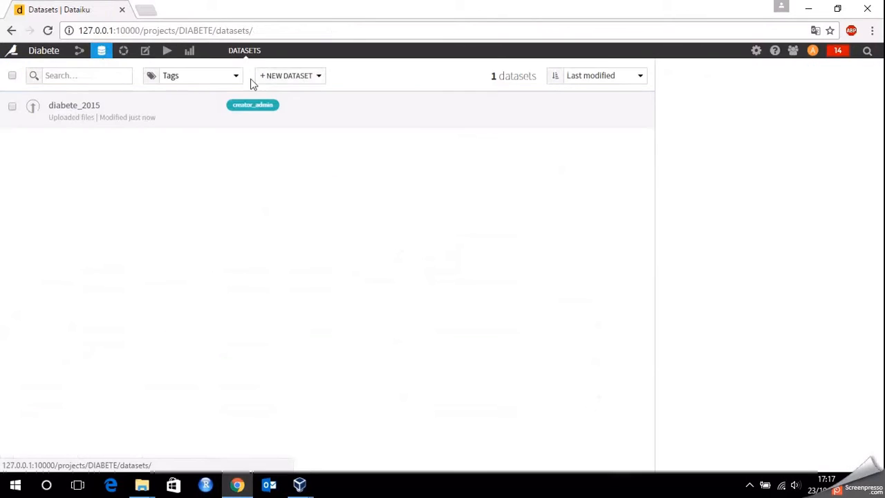
click(294, 83)
click(313, 94)
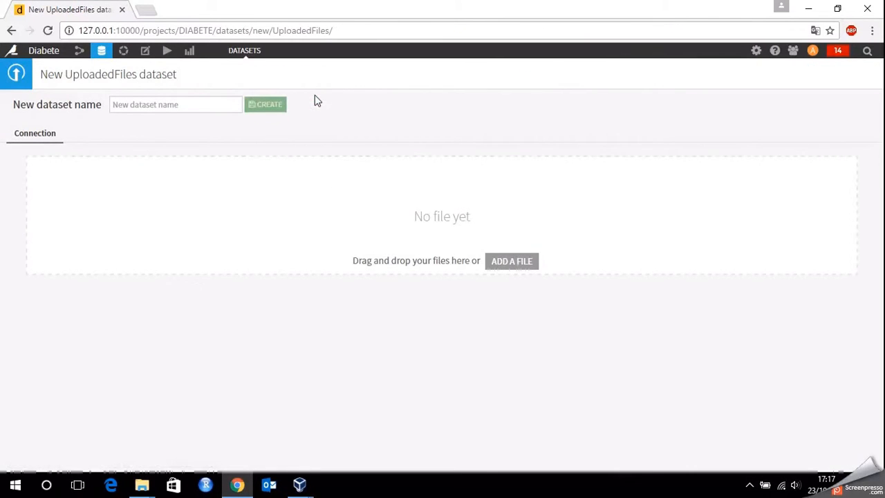
click(510, 264)
click(336, 221)
click(519, 380)
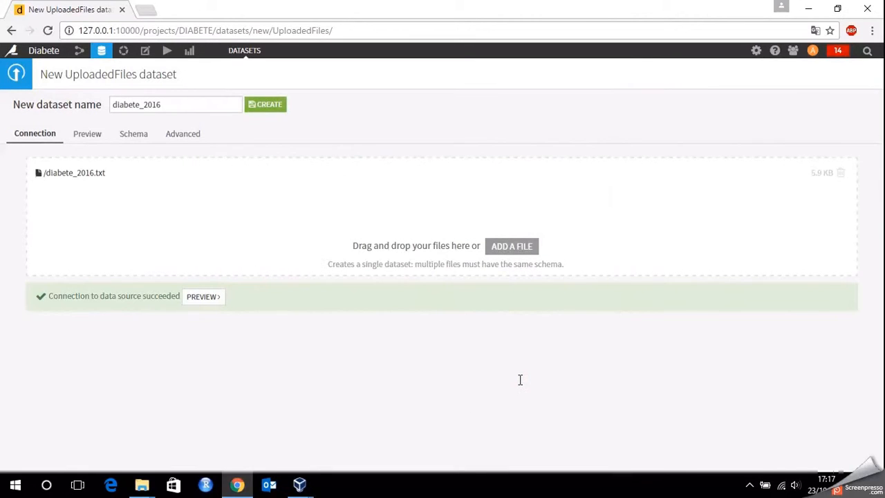
click(267, 107)
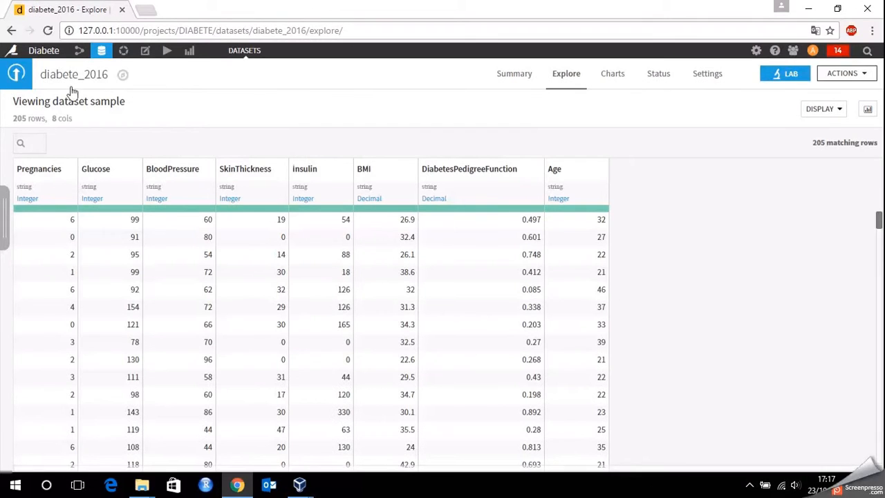
Create a visual analysis named Analyze diabete_2015 on the diabete_2015 dataset and set its Outcome column meaning to Boolean
click(101, 51)
click(79, 142)
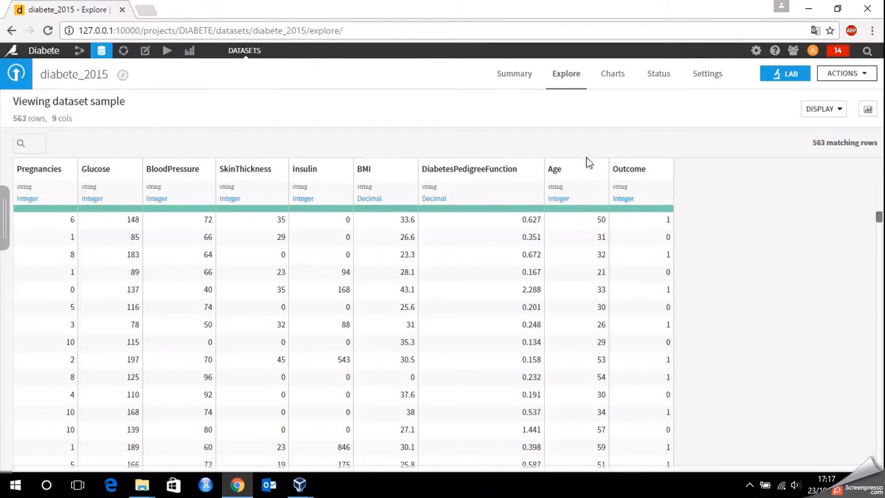
click(783, 78)
click(390, 209)
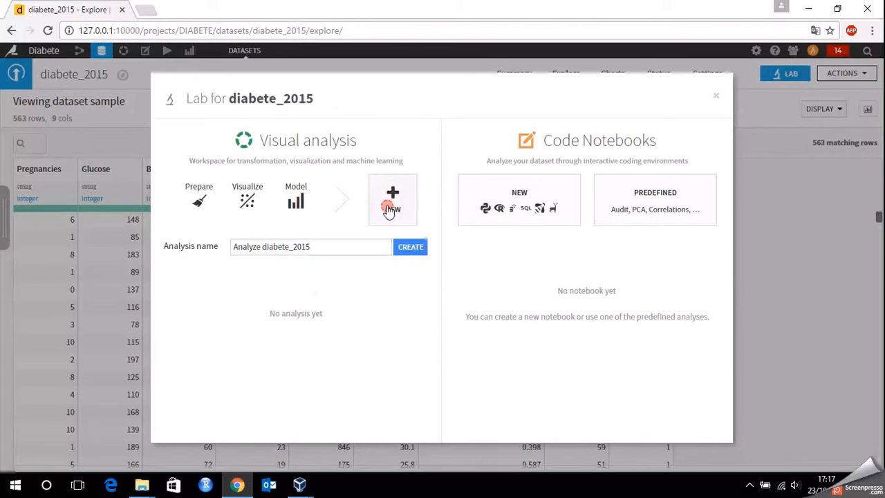
click(411, 248)
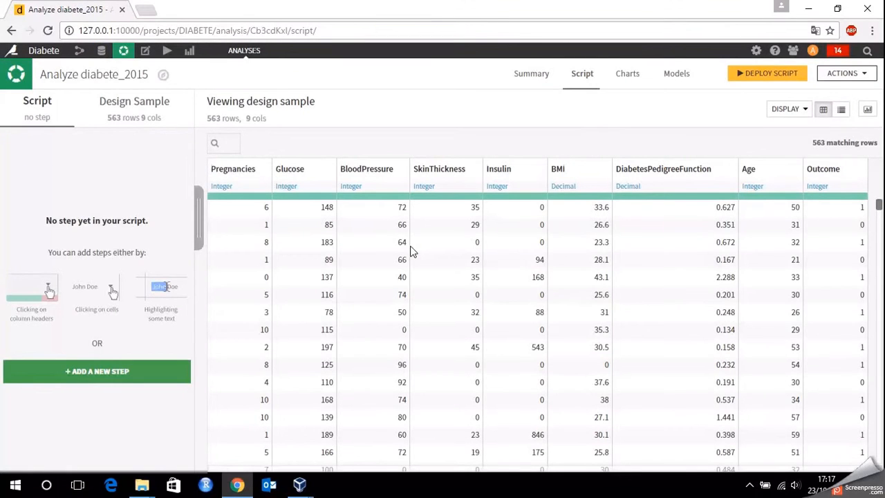
click(863, 188)
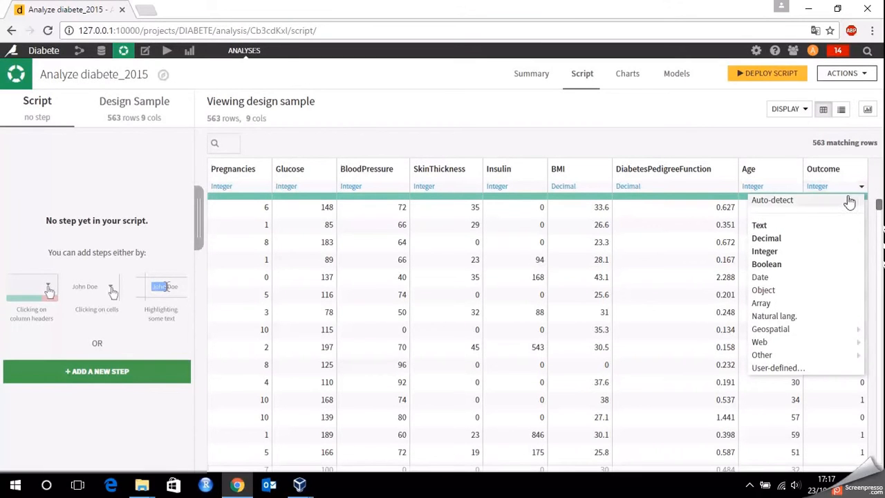
click(789, 265)
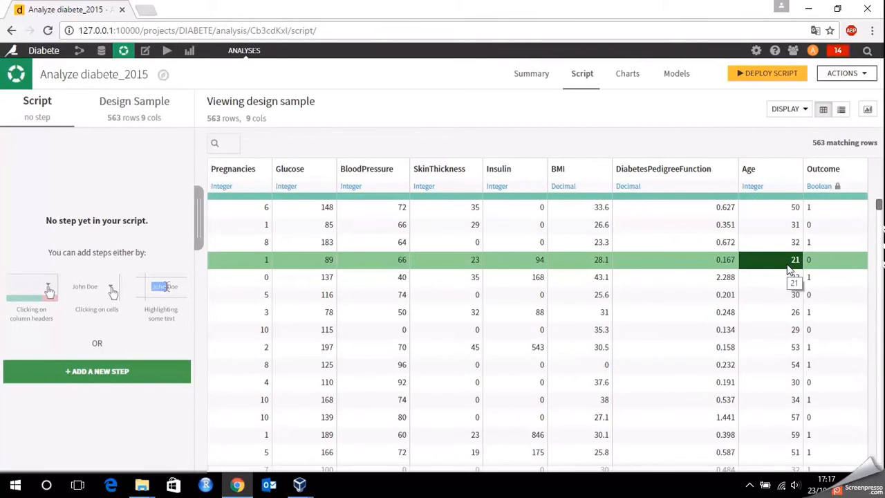
Create the analysis's first prediction model with Outcome as the target and the Python in-memory backend
click(682, 73)
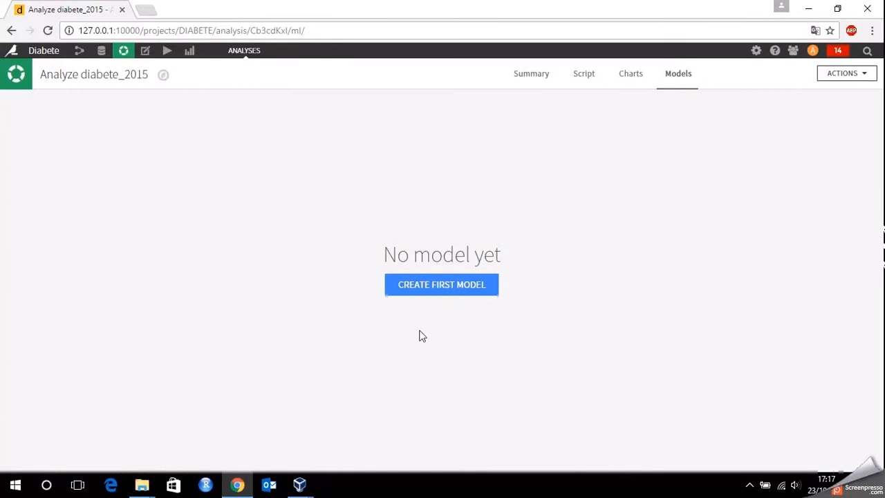
click(429, 287)
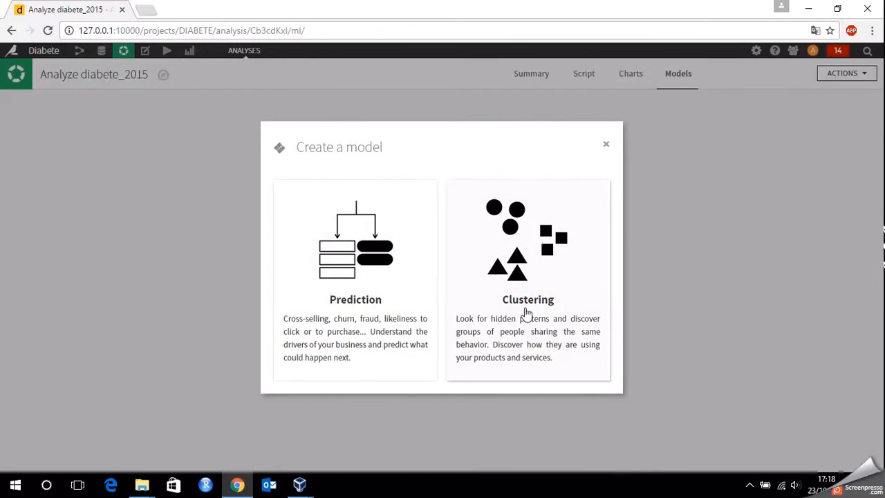
click(350, 267)
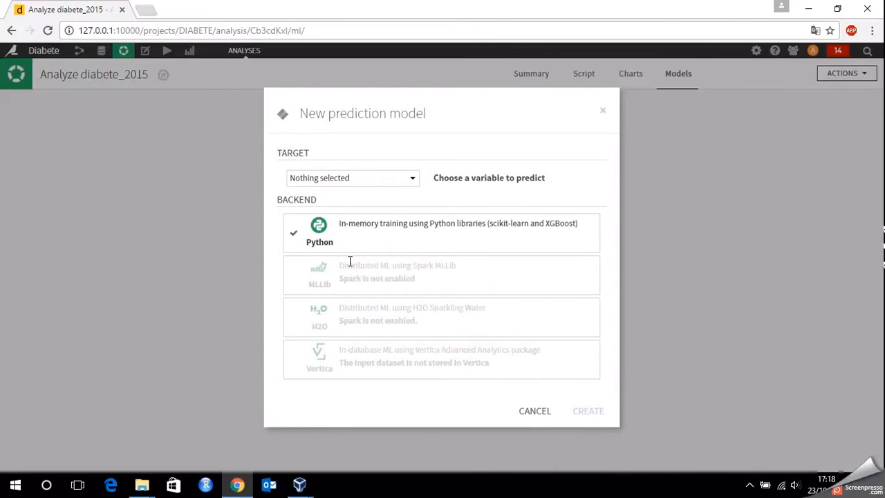
click(412, 181)
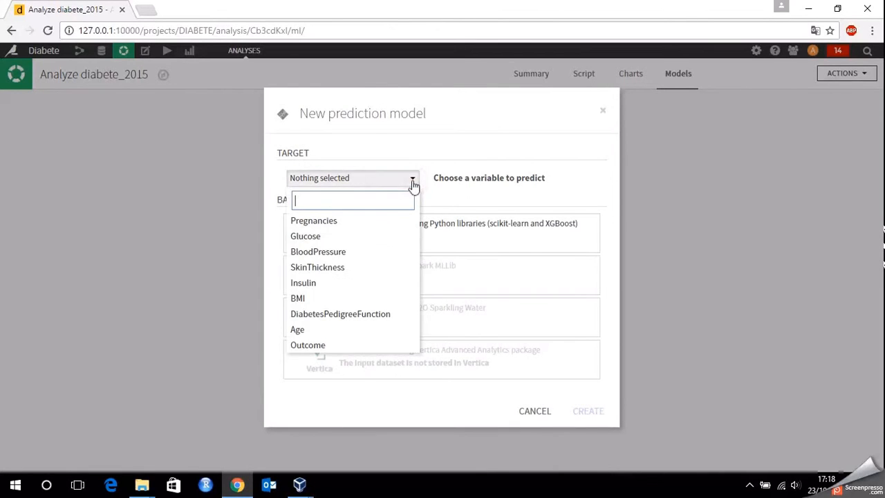
click(322, 345)
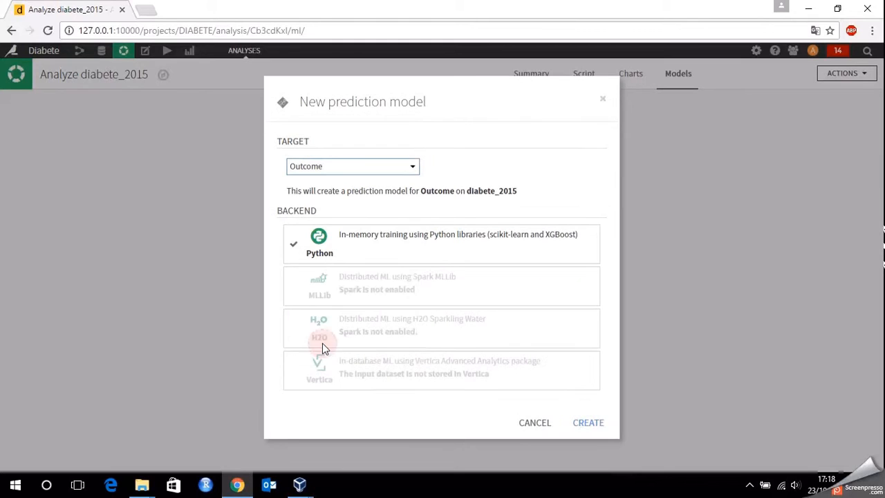
click(587, 422)
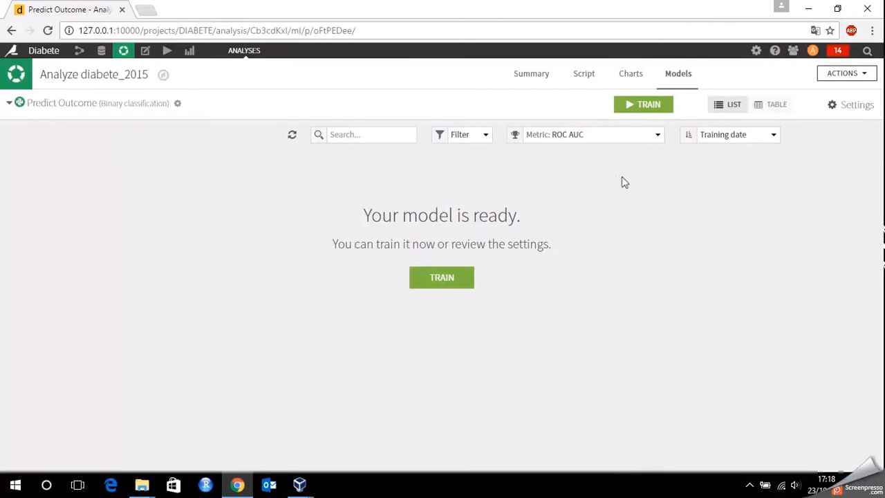
Set the train ratio to 0,7 in the Predict Outcome model's train and validation settings
click(855, 107)
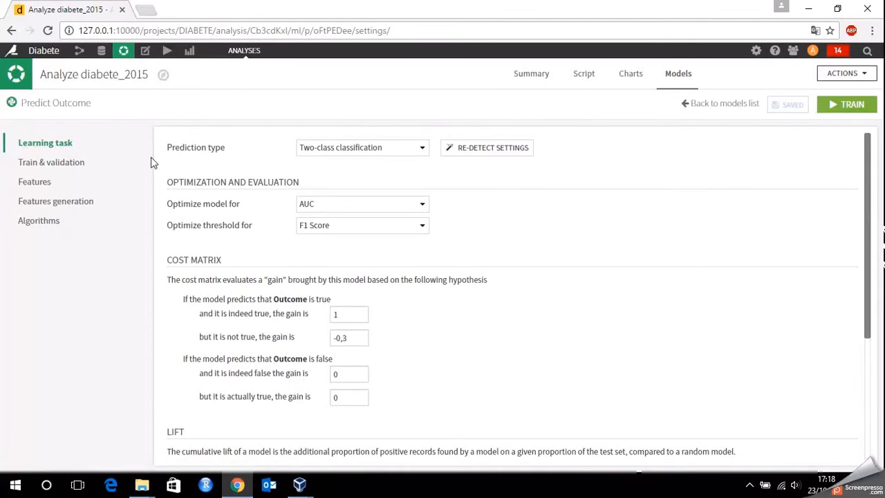
click(55, 168)
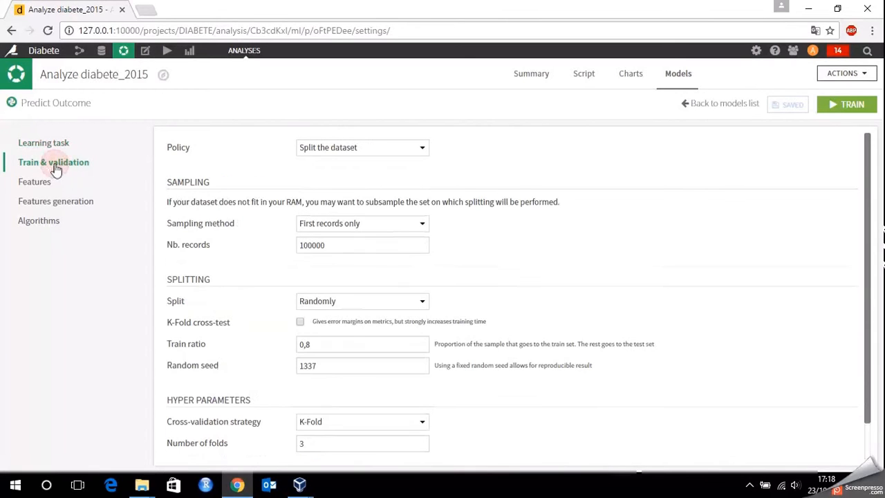
click(319, 345)
key(BackSpace)
text(7)
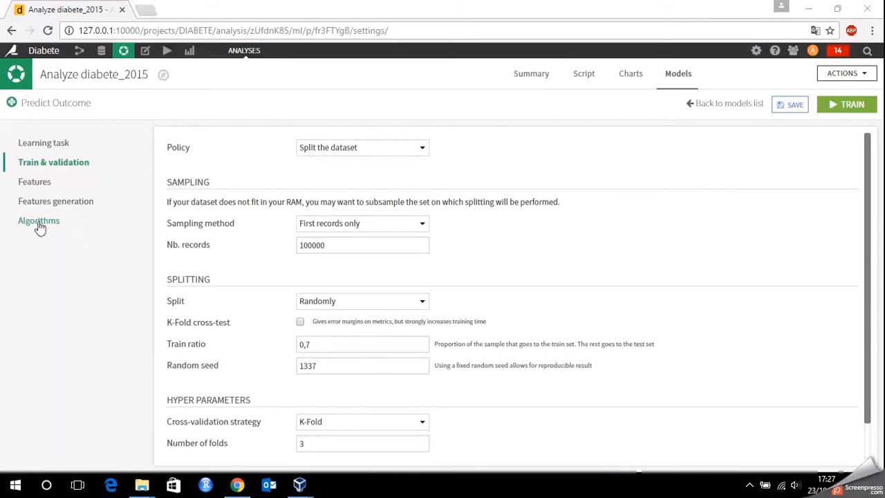
In the Predict Outcome algorithm settings, disable Random Forest and enable Decision Tree
click(39, 222)
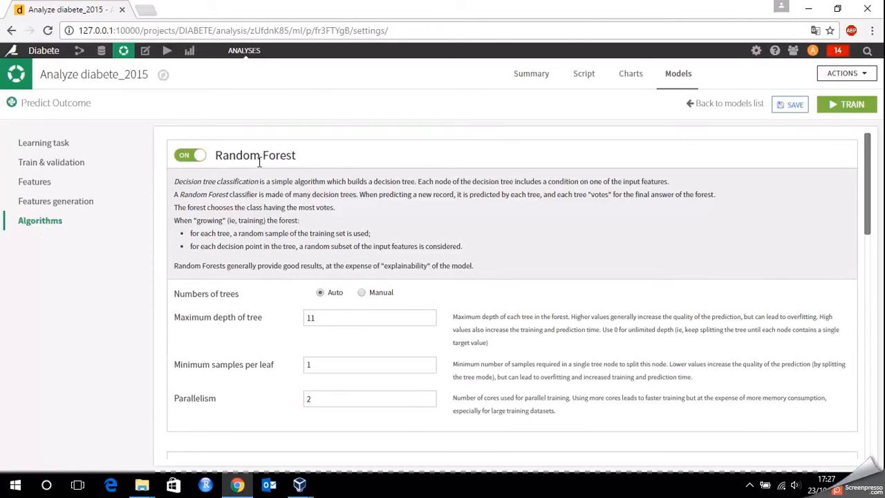
scroll(367, 293, down, 7)
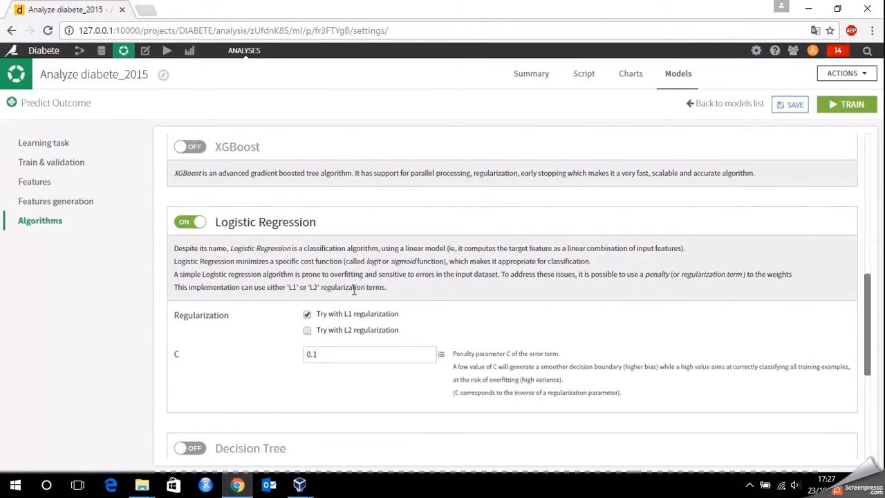
scroll(345, 306, up, 7)
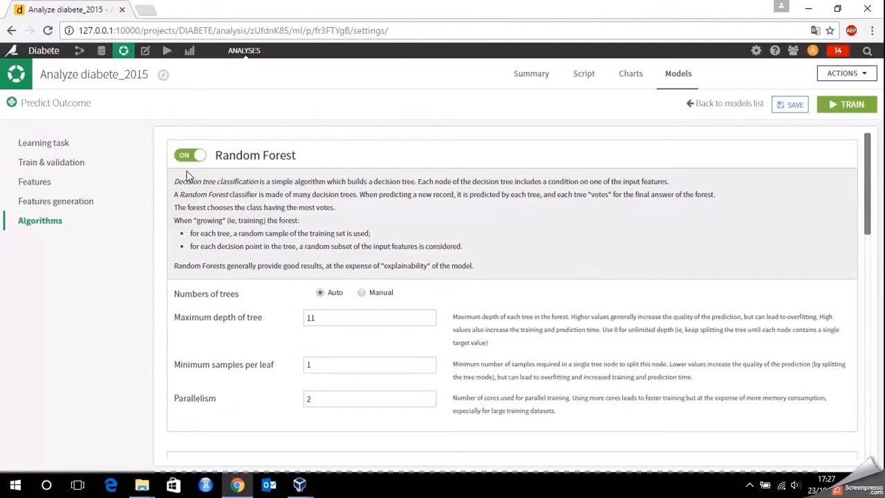
click(196, 156)
scroll(289, 310, down, 1)
scroll(289, 310, down, 10)
scroll(289, 310, up, 3)
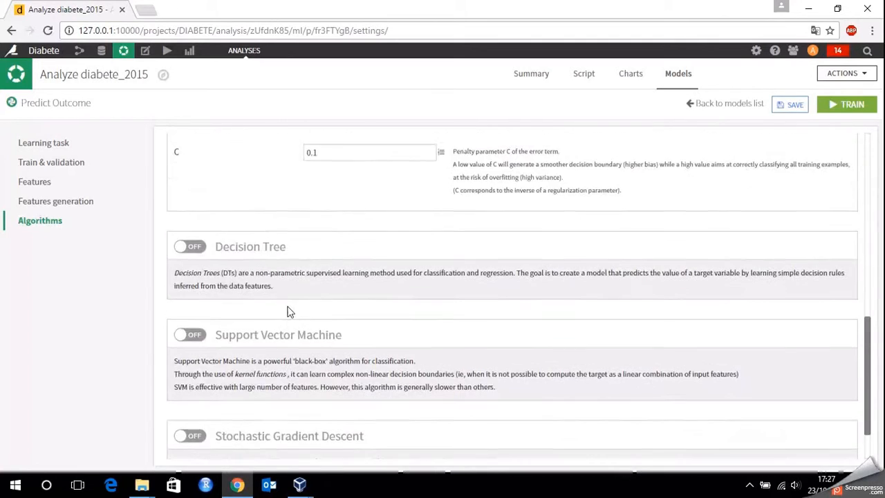
scroll(289, 310, down, 2)
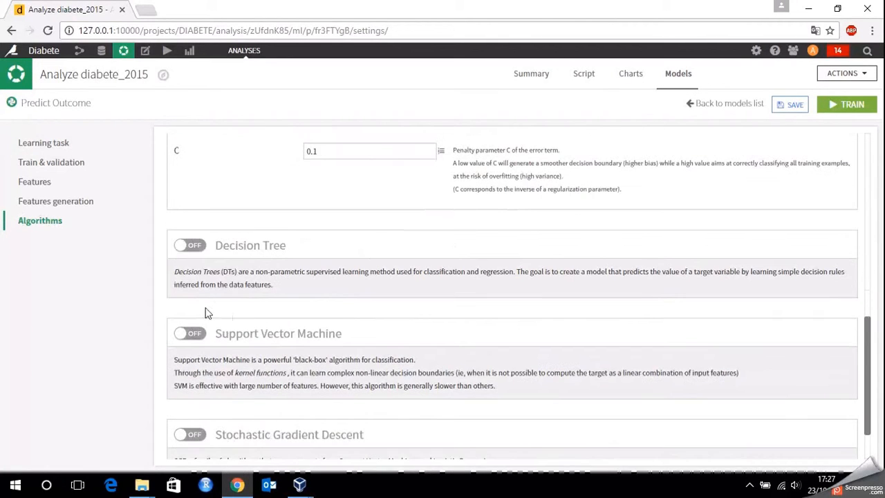
click(188, 246)
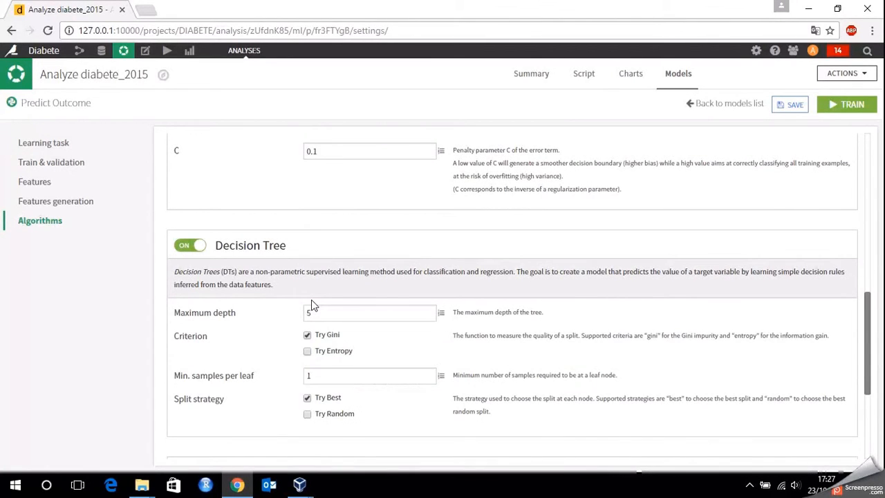
Set the Decision Tree's maximum depth to 3, save the settings and train the models
double_click(322, 312)
text(3)
click(791, 107)
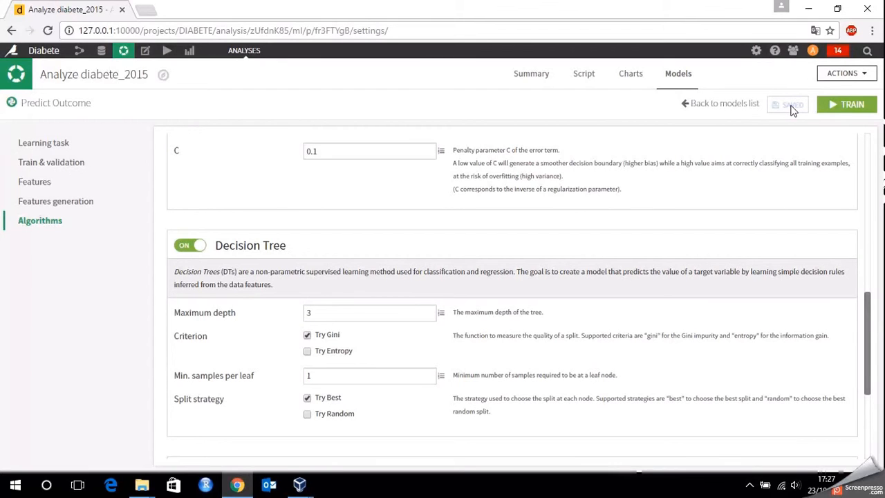
click(835, 108)
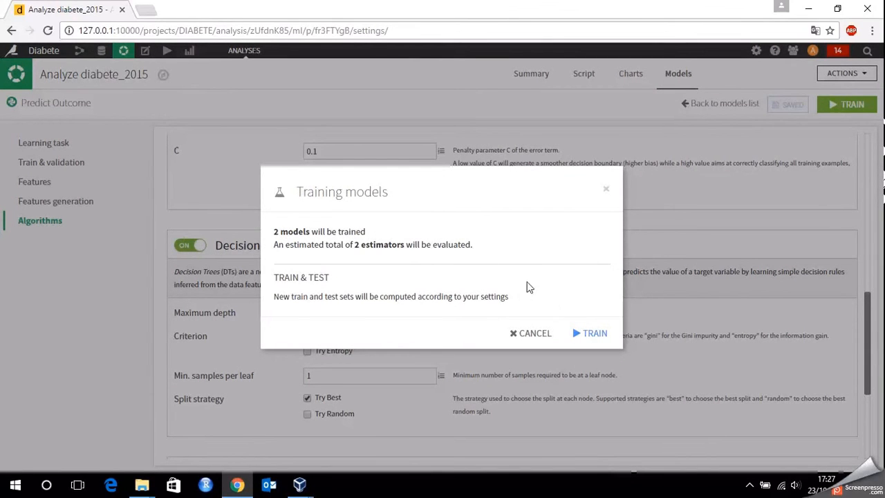
click(586, 334)
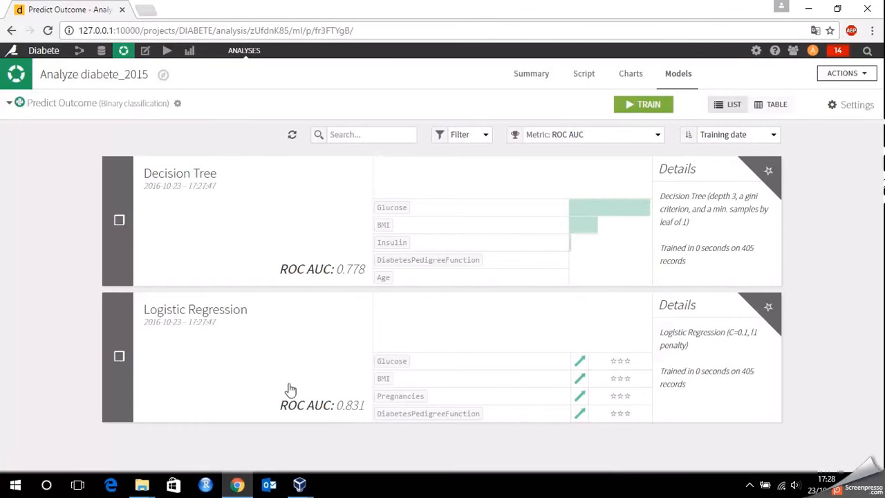
Examine the trained Logistic Regression model's regression coefficients with advanced stats displayed
click(225, 315)
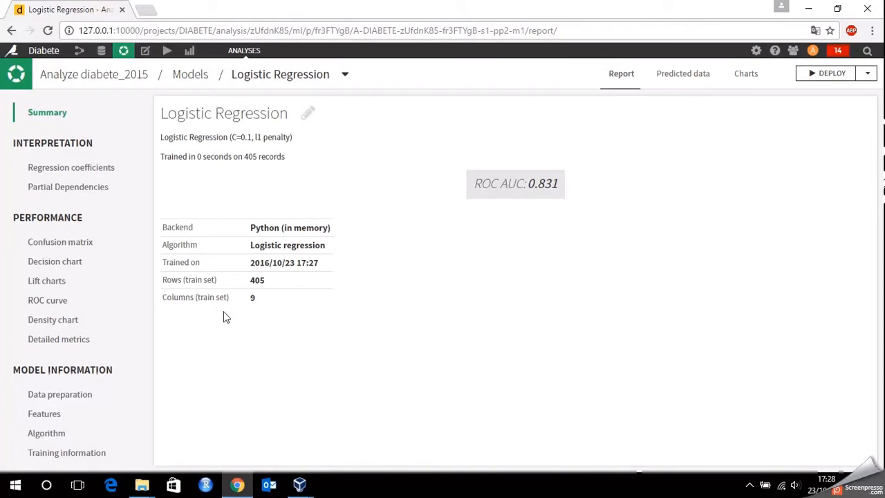
click(52, 170)
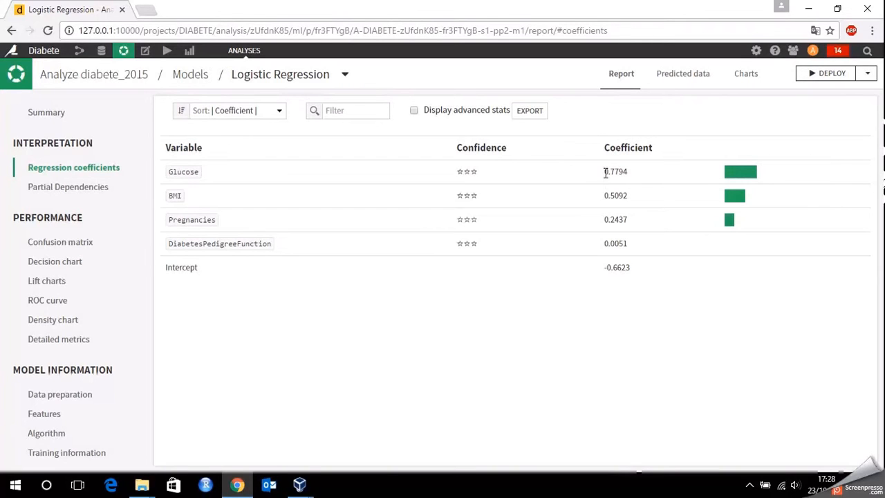
click(413, 112)
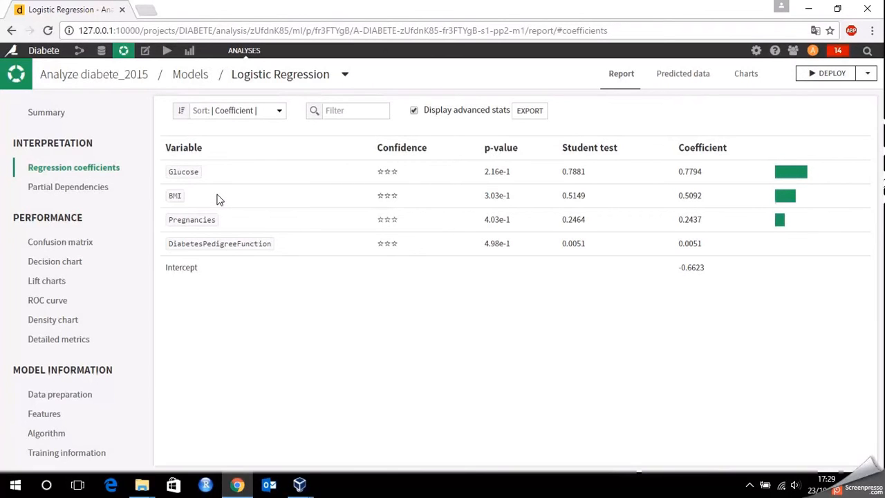
Examine the Logistic Regression confusion matrix at a threshold of 0.025, and restore the optimal threshold
click(81, 246)
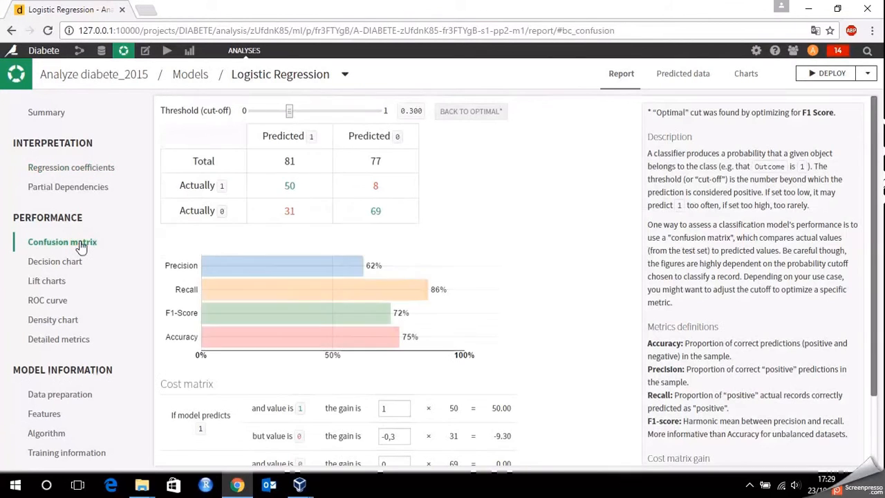
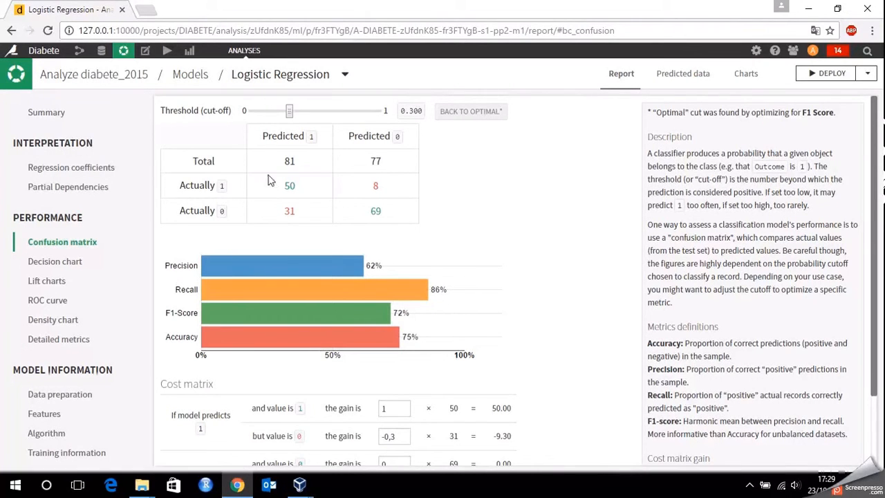
drag(289, 111, 257, 122)
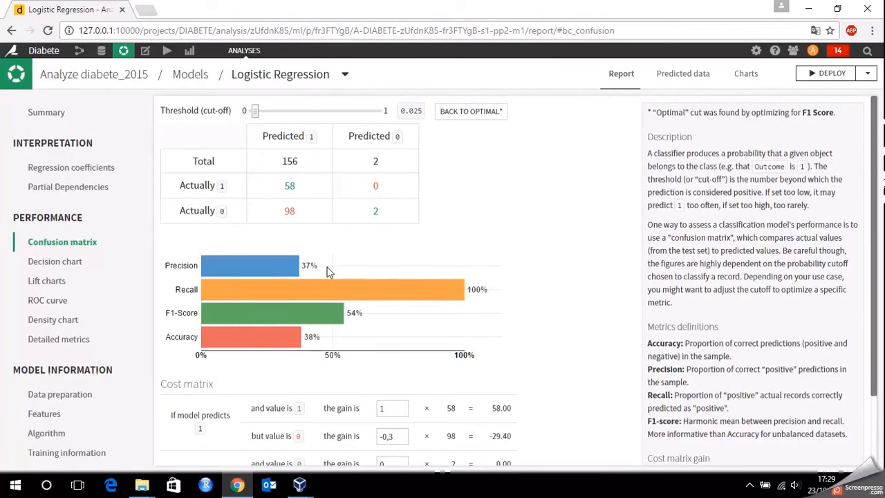
click(465, 113)
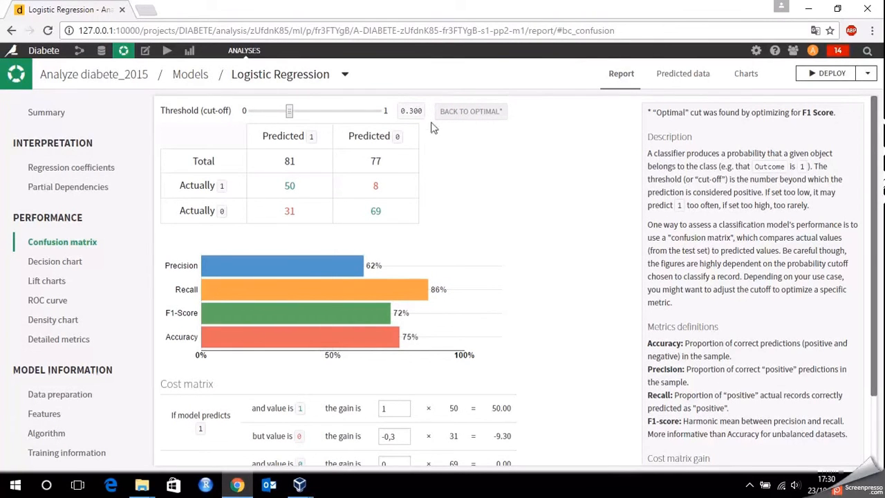
Examine the Logistic Regression model's ROC curve and its AUC assessment
click(54, 304)
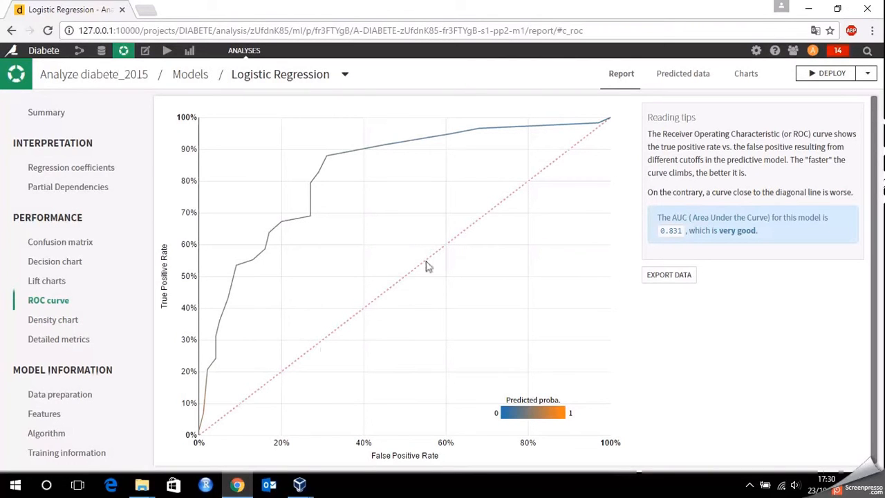
mouse_move(589, 134)
drag(760, 232, 719, 233)
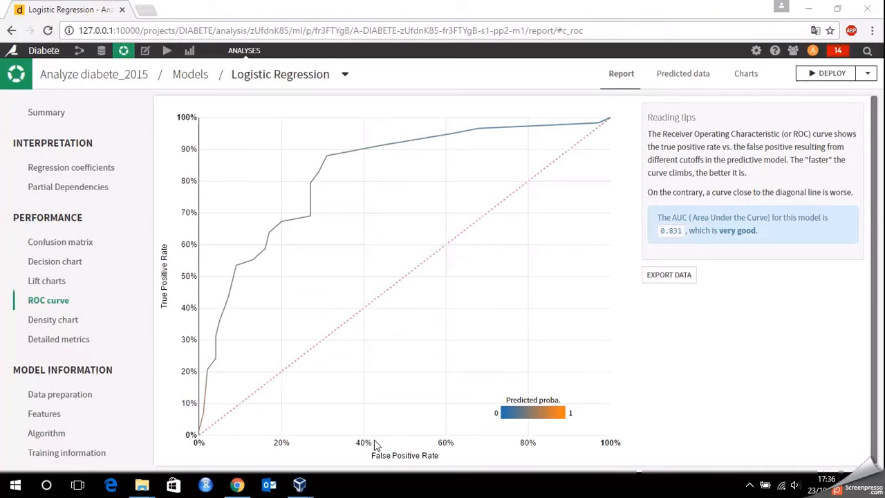
Inspect the model's predicted data, comparing Outcome with the probability, prediction and prediction_correct columns
click(680, 80)
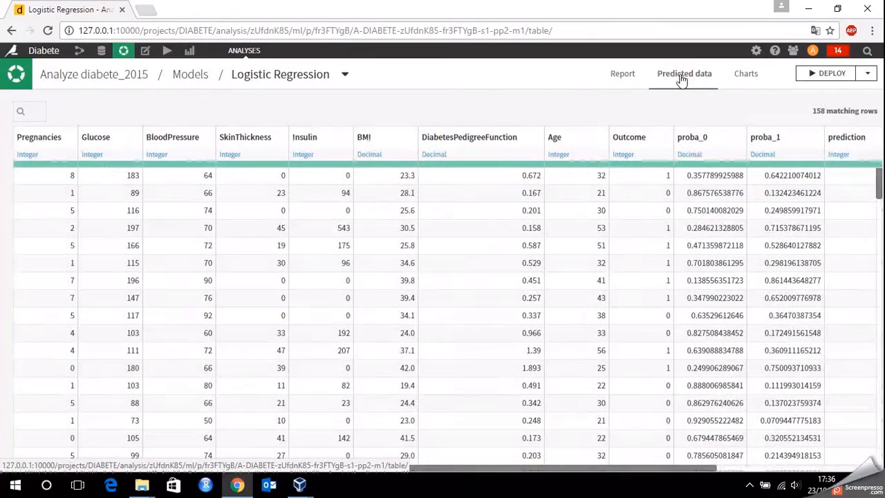
drag(681, 472, 788, 470)
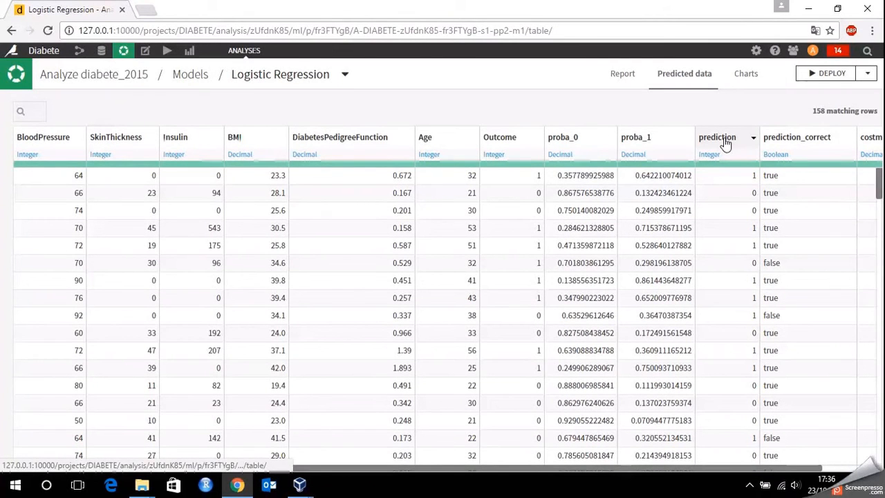
click(745, 178)
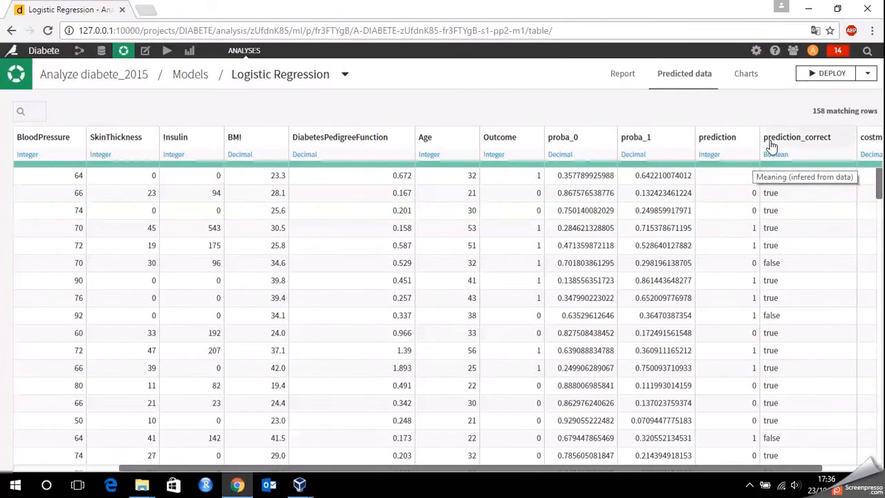
Deploy the Logistic Regression model to the flow with diabete_2015 as train dataset, keeping the suggested model name
click(817, 76)
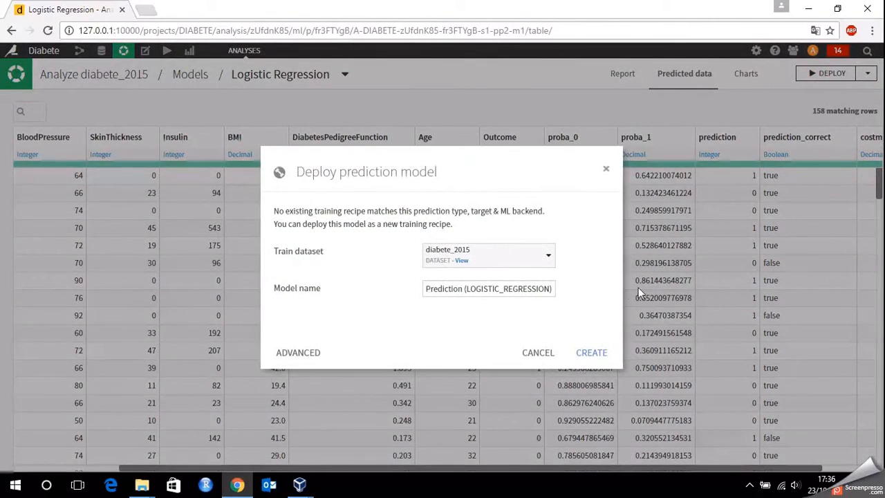
click(593, 353)
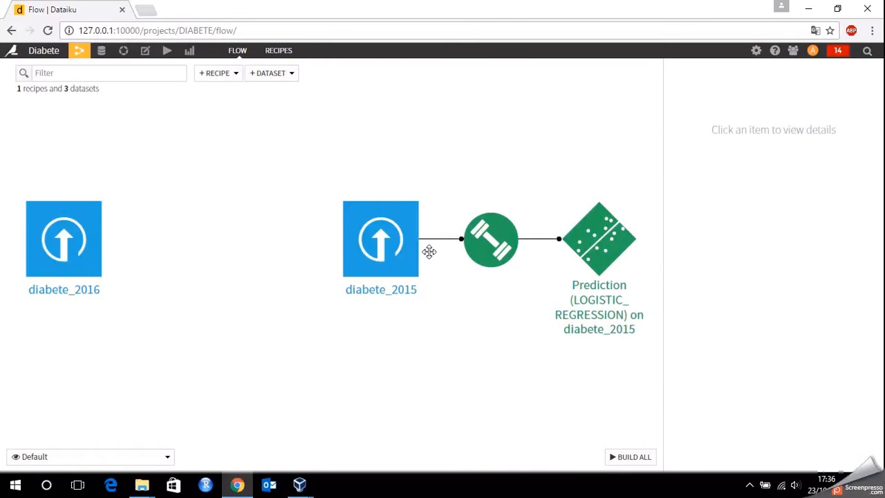
Create a scoring recipe applying the deployed prediction model to diabete_2016, with output dataset diabete_2016_scored stored as CSV in filesystem_managed
click(601, 245)
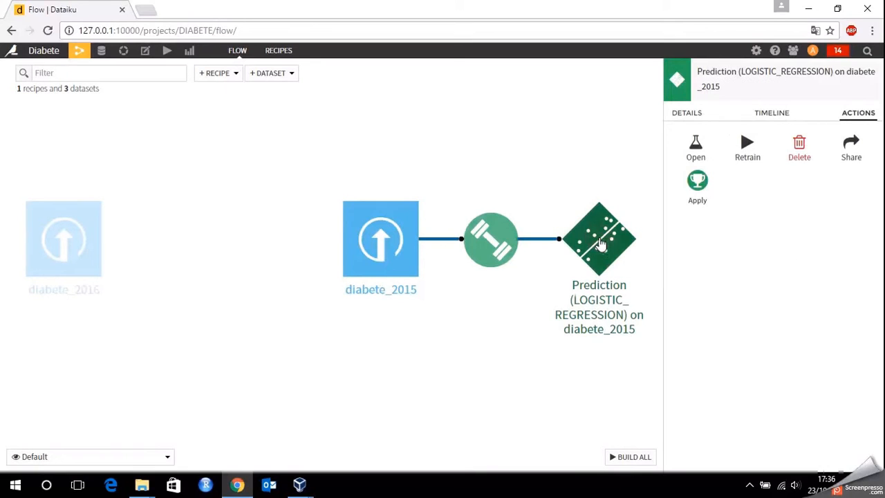
click(700, 182)
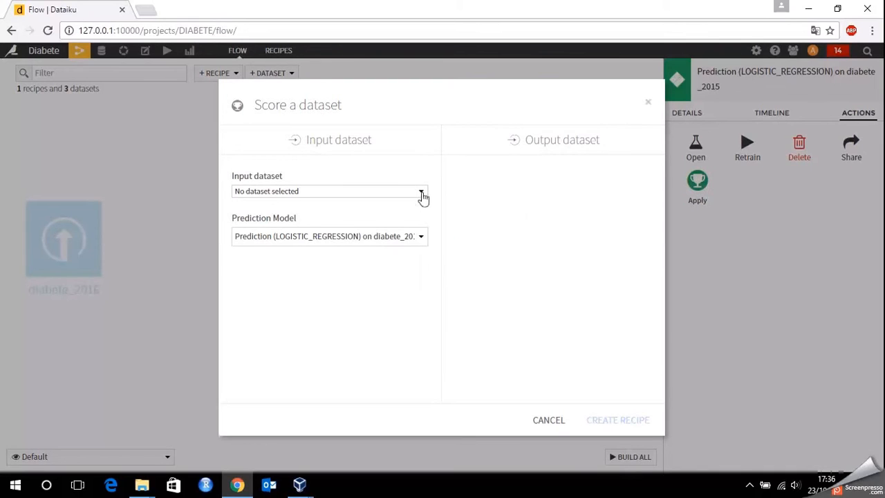
click(421, 196)
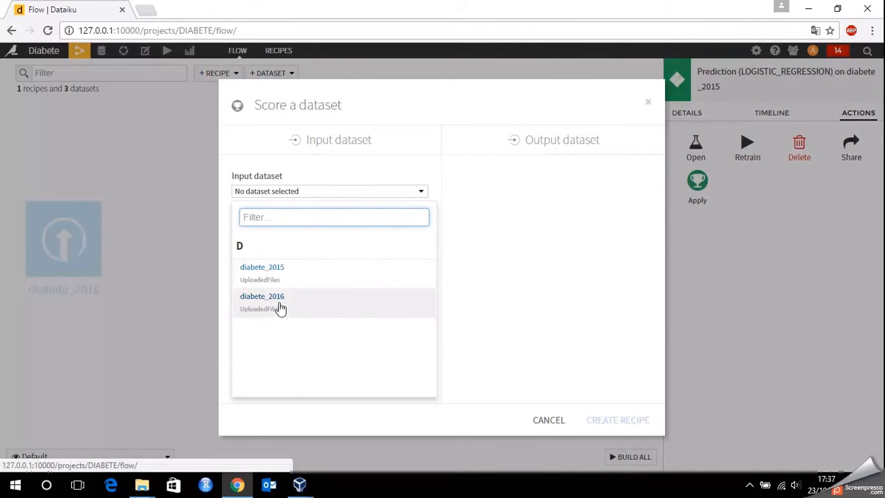
click(279, 306)
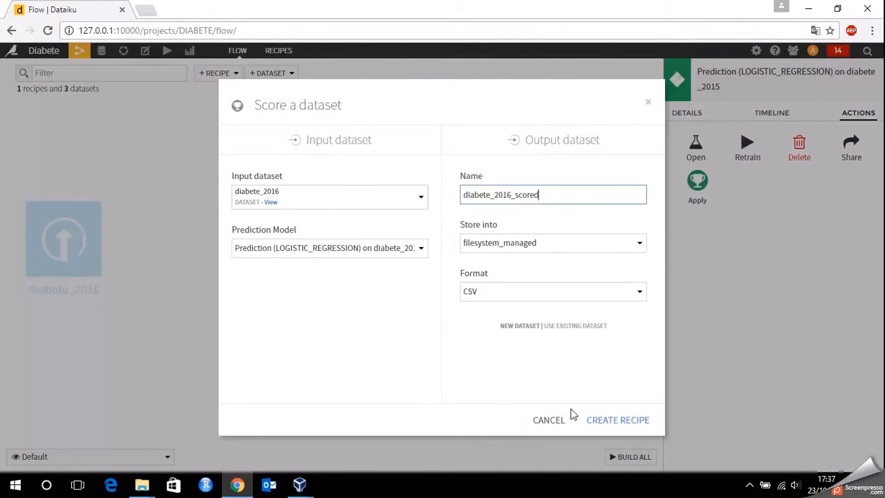
click(617, 420)
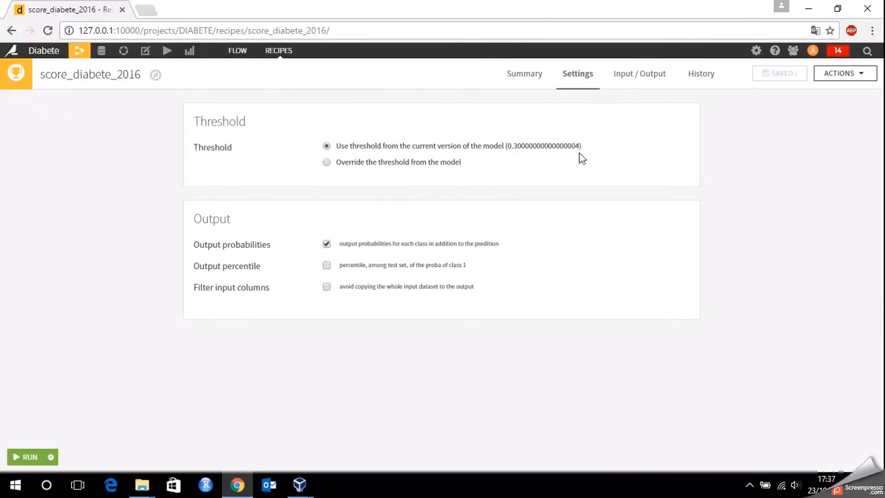
Run the score_diabete_2016 recipe with the model's threshold and open the diabete_2016_scored dataset
click(21, 458)
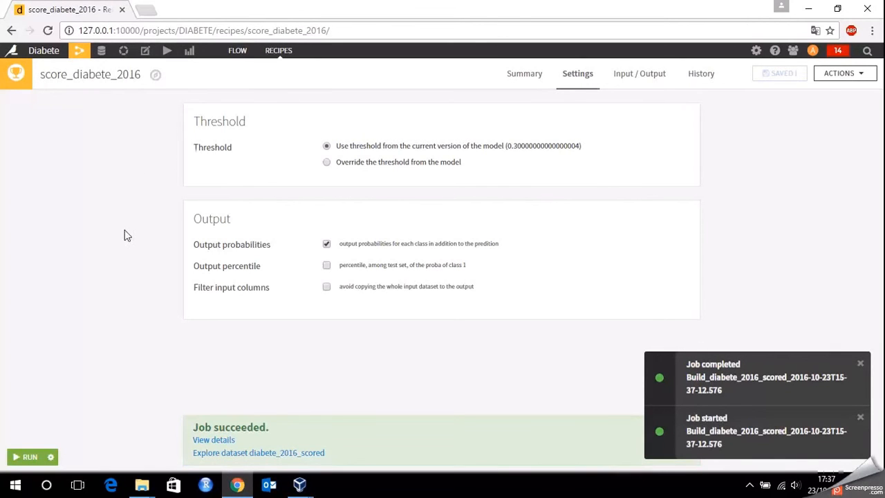
click(101, 56)
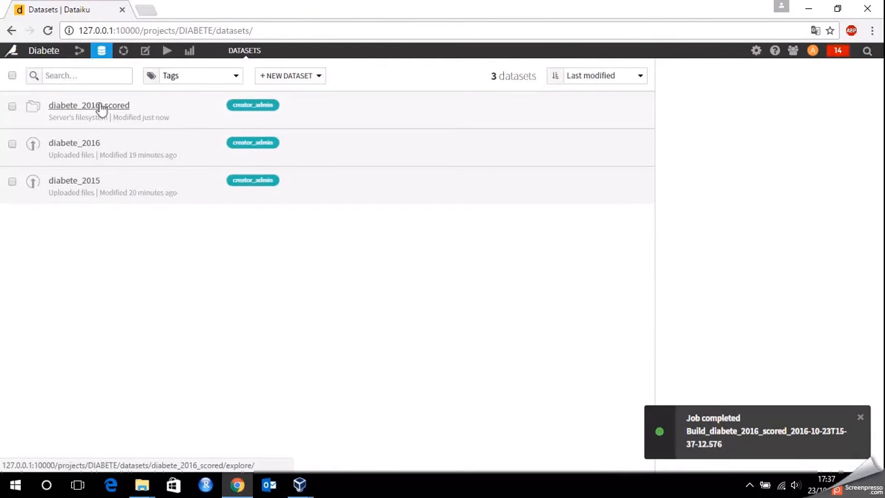
click(99, 106)
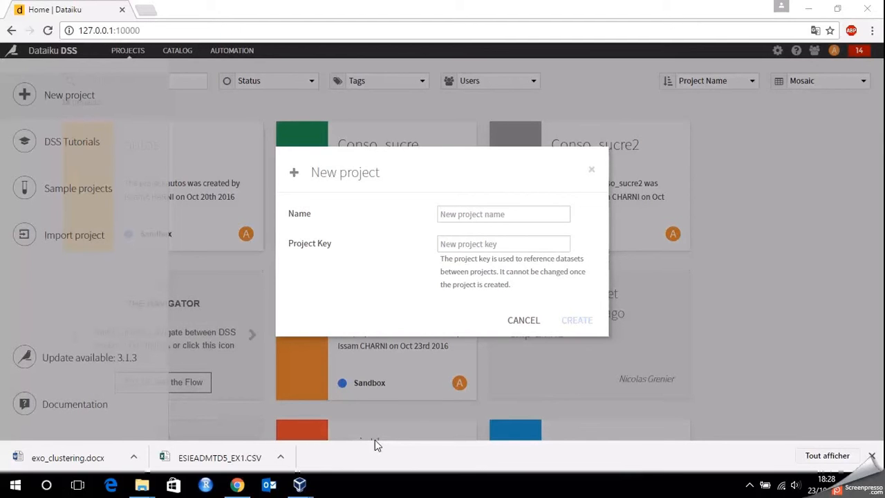
Create a new project named Hotel with the project key HOTEL
click(508, 214)
text(Hotel)
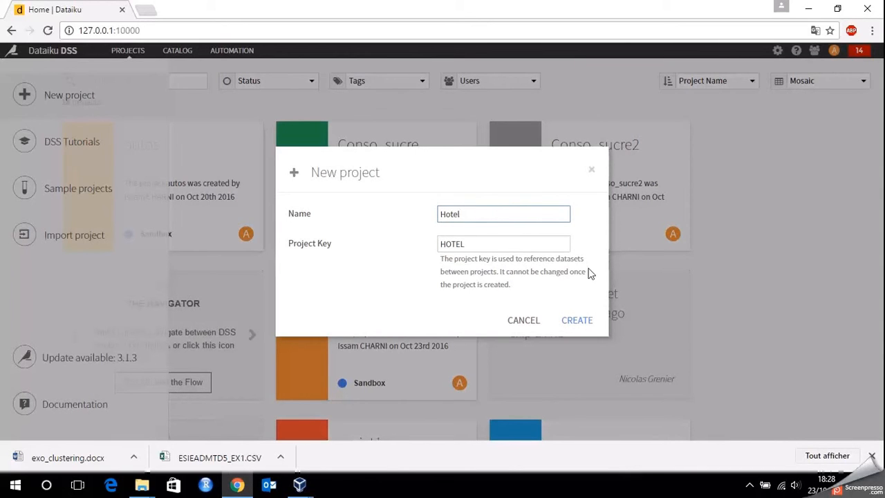
click(574, 321)
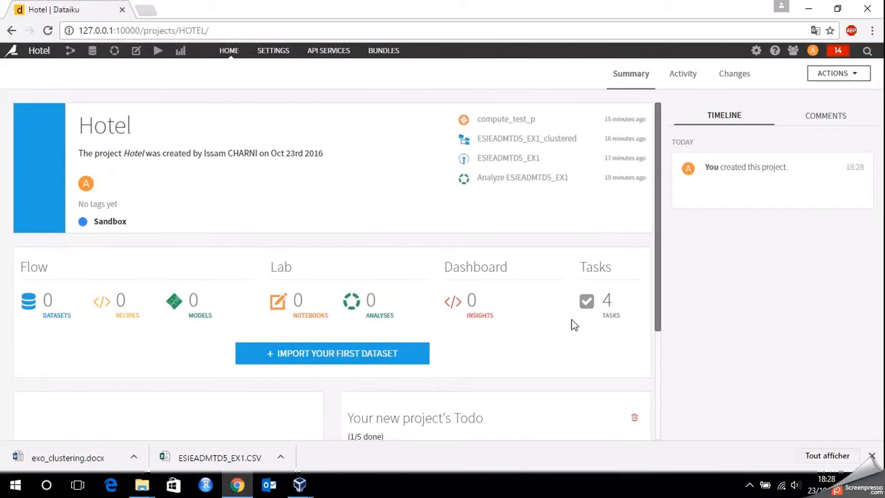
Upload the file ESIEADMTD5_EX1 to the Hotel project and create a dataset from it under the suggested name
click(371, 358)
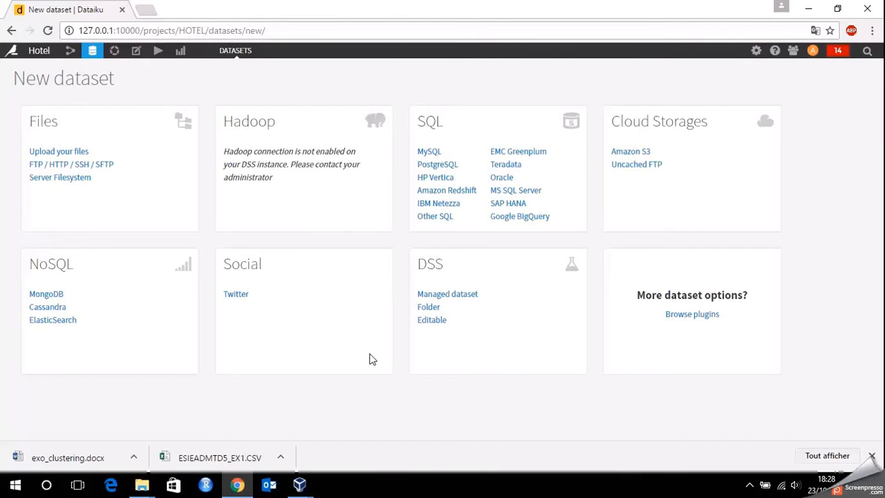
click(62, 153)
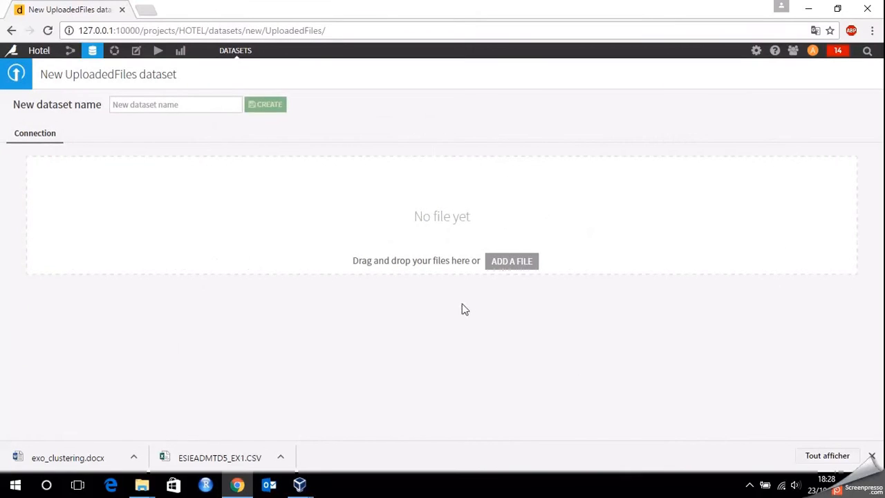
click(509, 261)
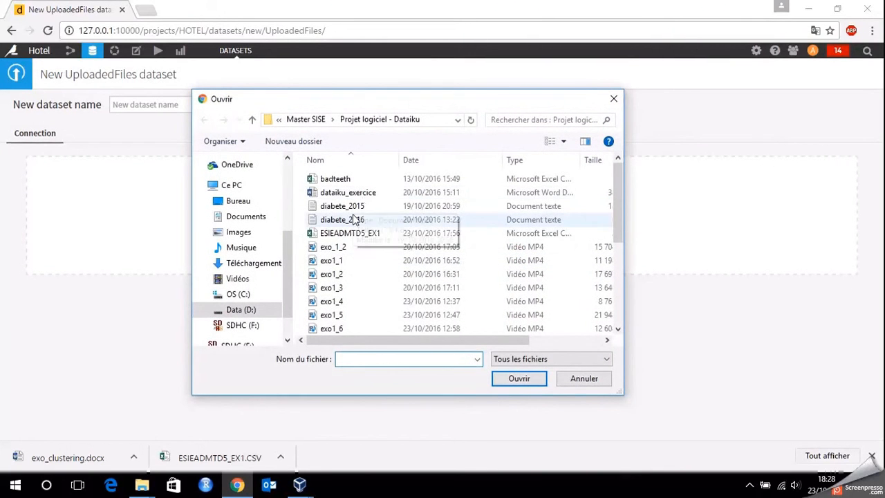
click(356, 235)
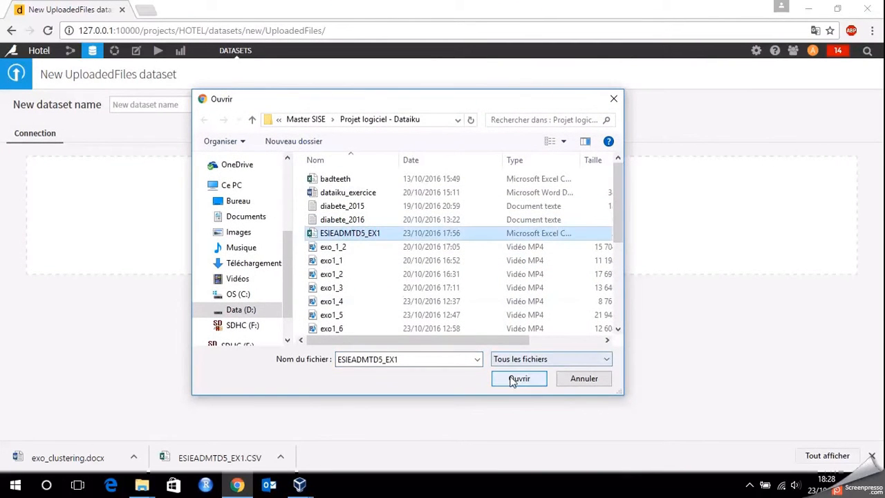
click(517, 379)
click(268, 106)
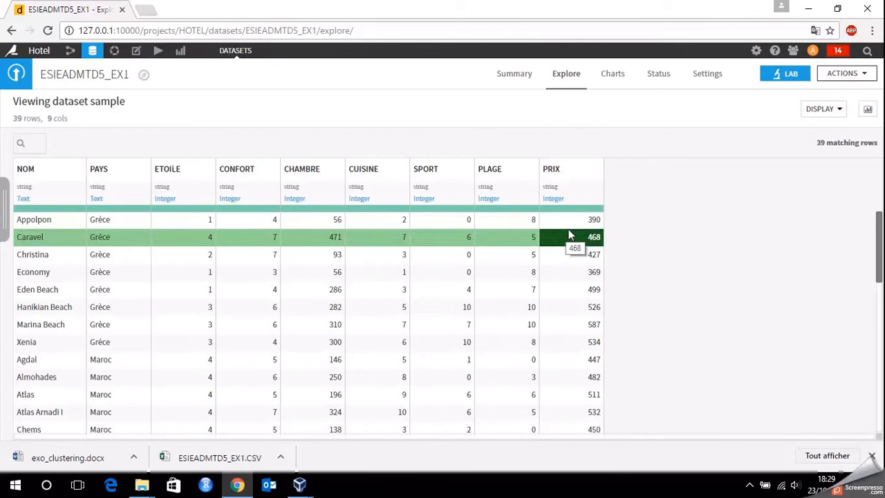
Create a visual analysis of the ESIEADMTD5_EX1 dataset and add a clustering model using in-memory Python training
click(785, 74)
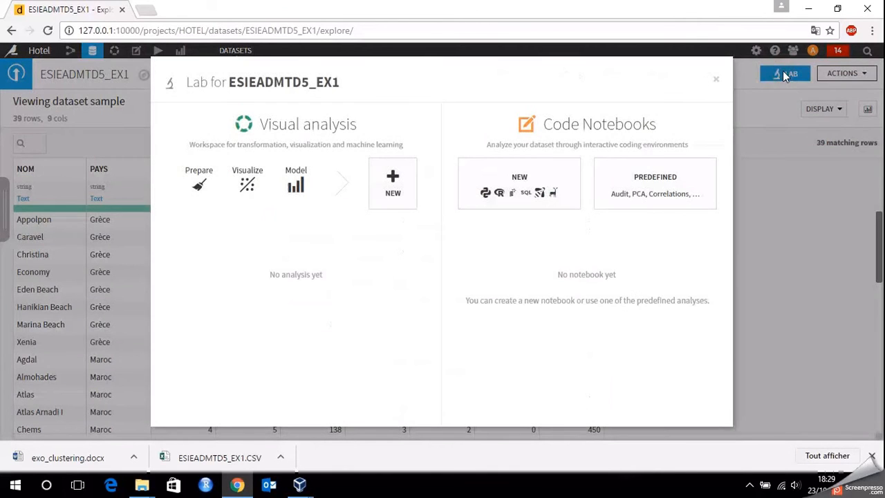
click(392, 181)
click(410, 233)
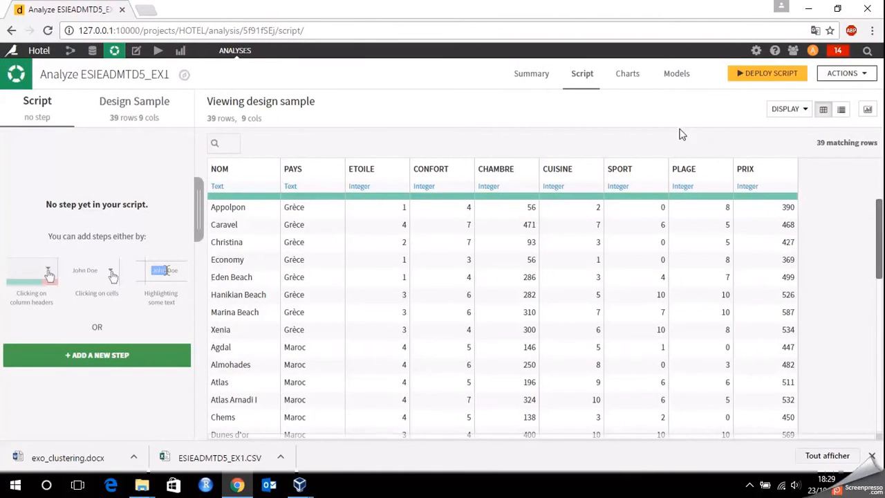
click(678, 75)
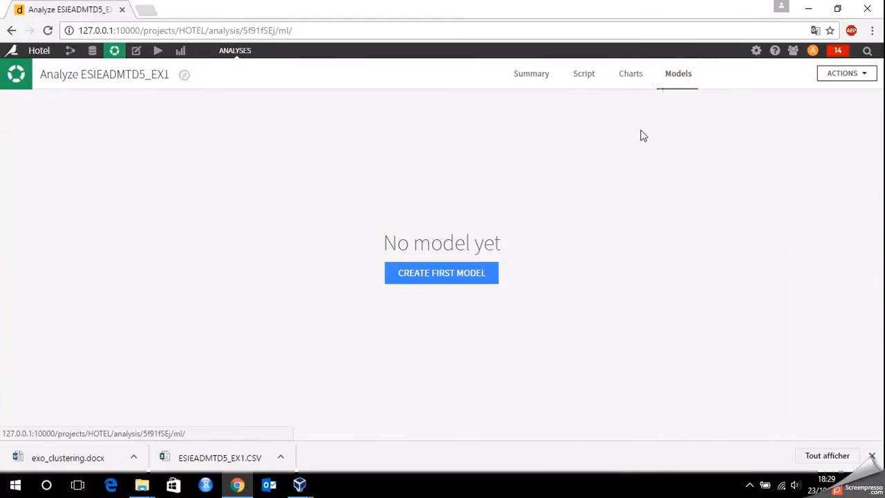
click(447, 276)
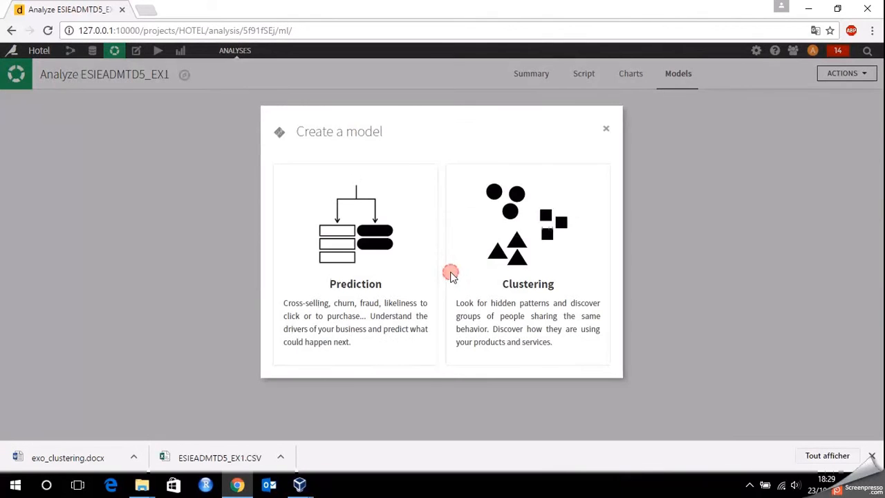
click(527, 236)
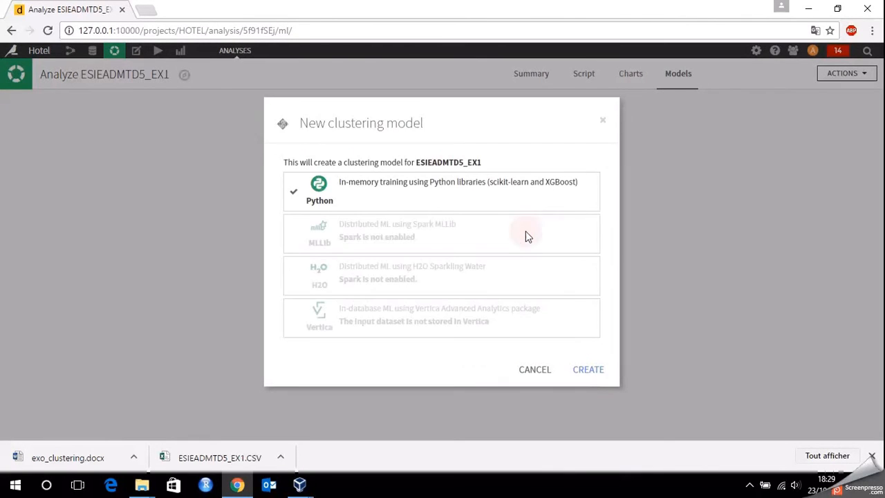
click(585, 371)
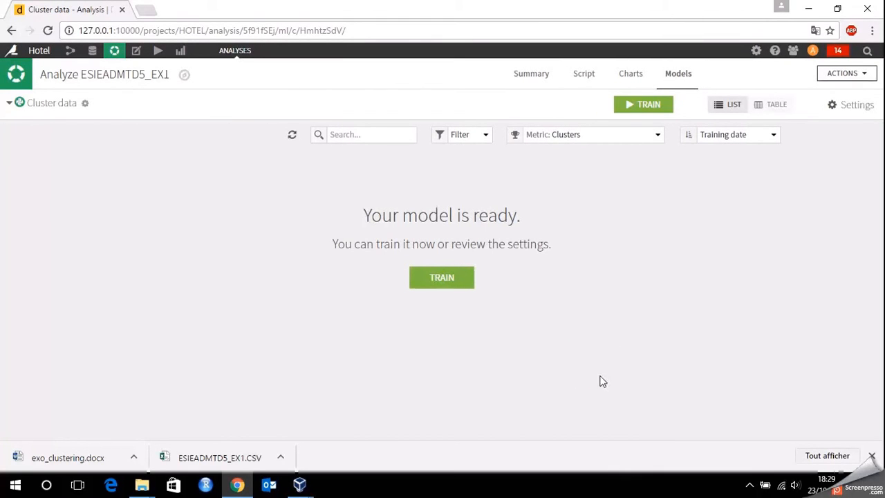
In the clustering model's feature settings, set the role of PAYS and ETOILE to display only
click(855, 107)
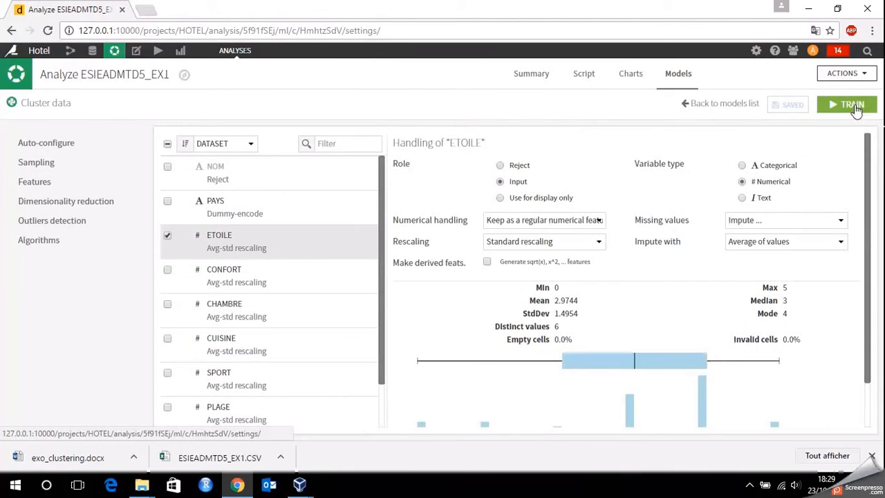
click(168, 204)
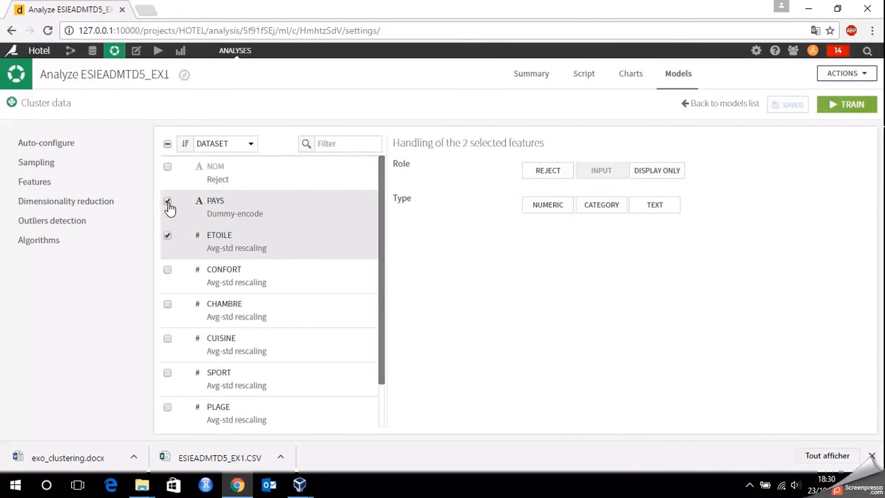
click(657, 171)
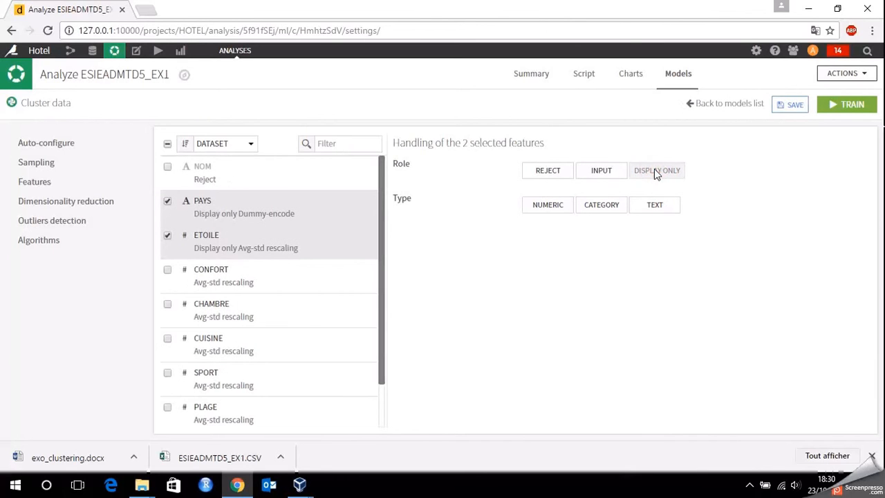
Set the KMeans algorithm's number of clusters to 3 and train the clustering model
click(48, 241)
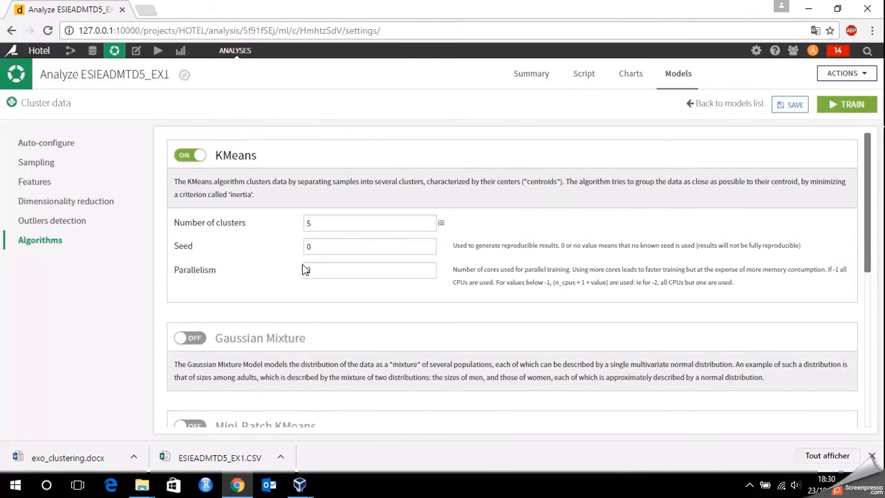
double_click(324, 225)
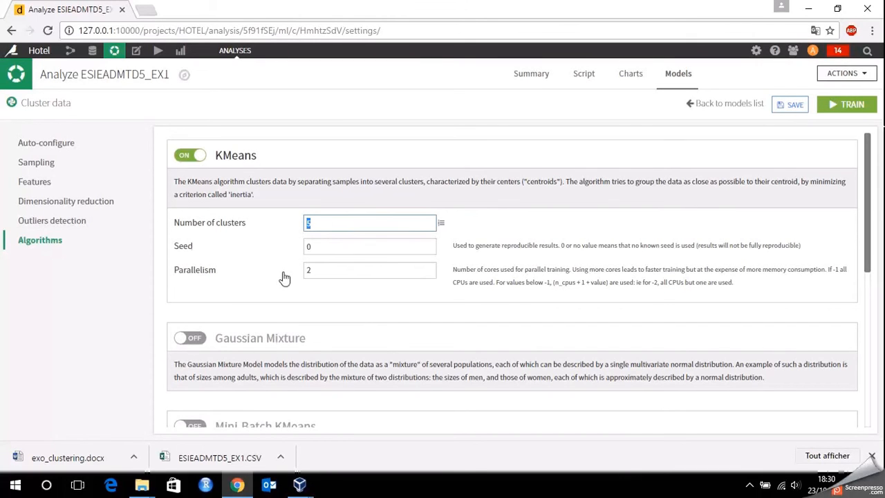
text(3)
click(839, 104)
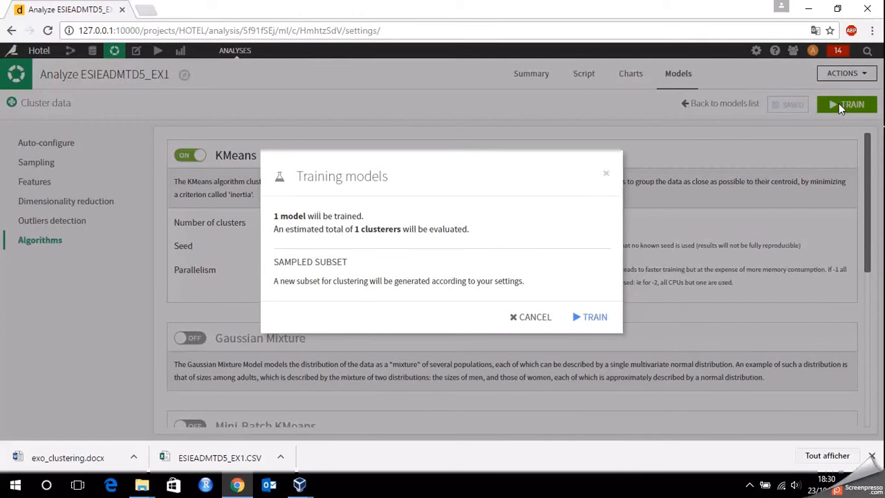
click(588, 319)
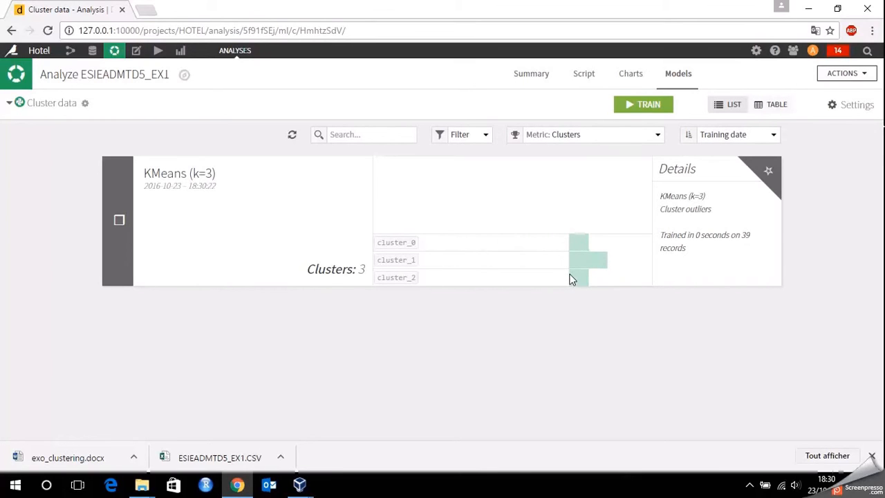
Open the KMeans (k=3) report and examine the observations for cluster_0 and cluster_2 and the variables importance
click(189, 174)
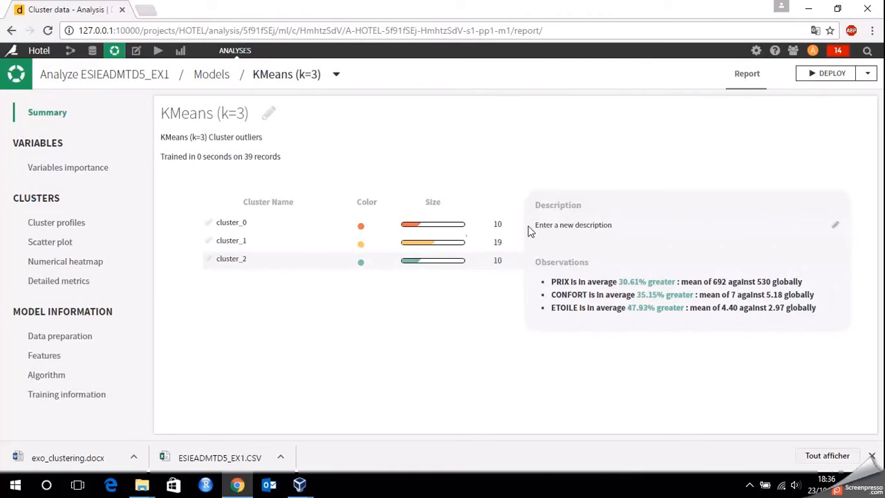
click(260, 228)
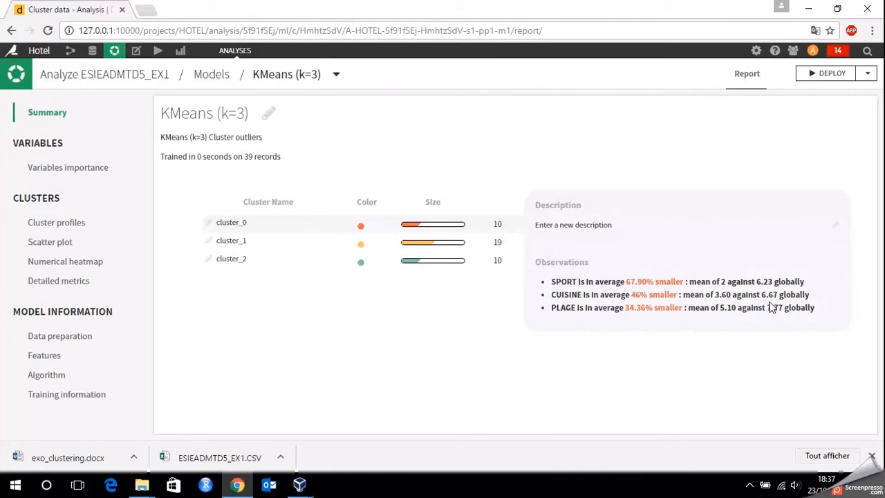
click(232, 258)
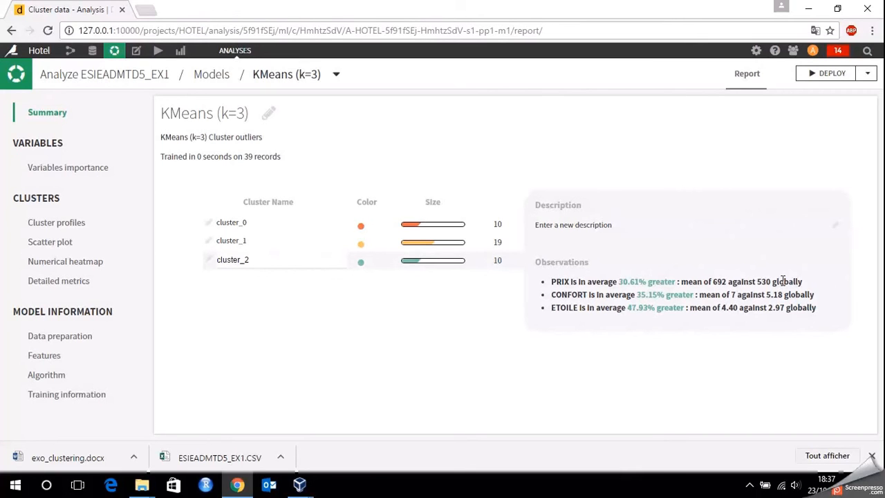
click(81, 173)
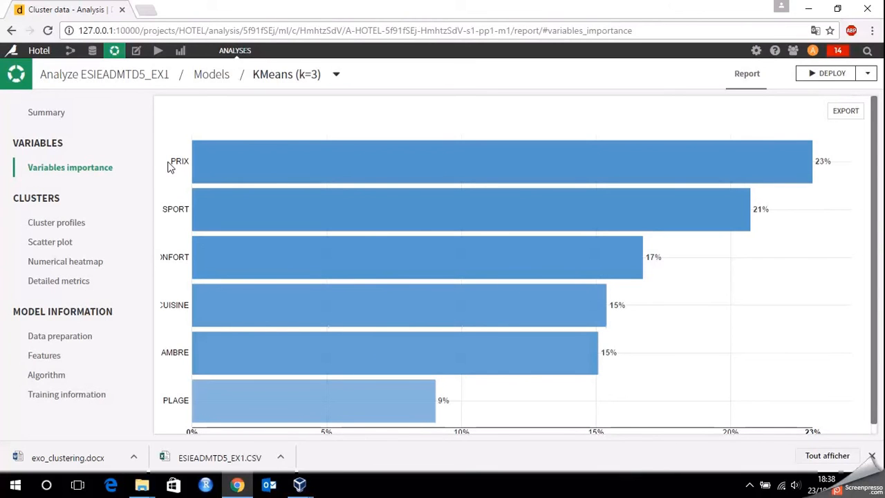
Inspect cluster_2's CONFORT, ETOILE and PRIX cells in the numerical heatmap, and review its observations in the summary
click(71, 268)
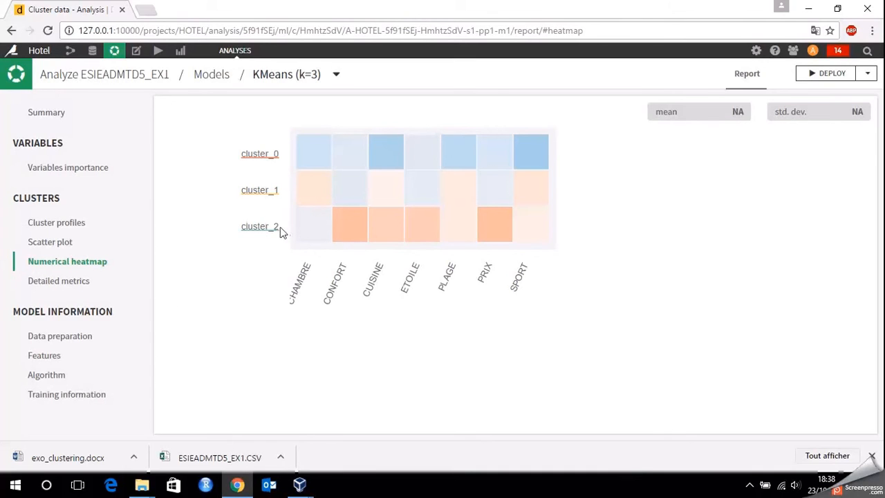
mouse_move(346, 236)
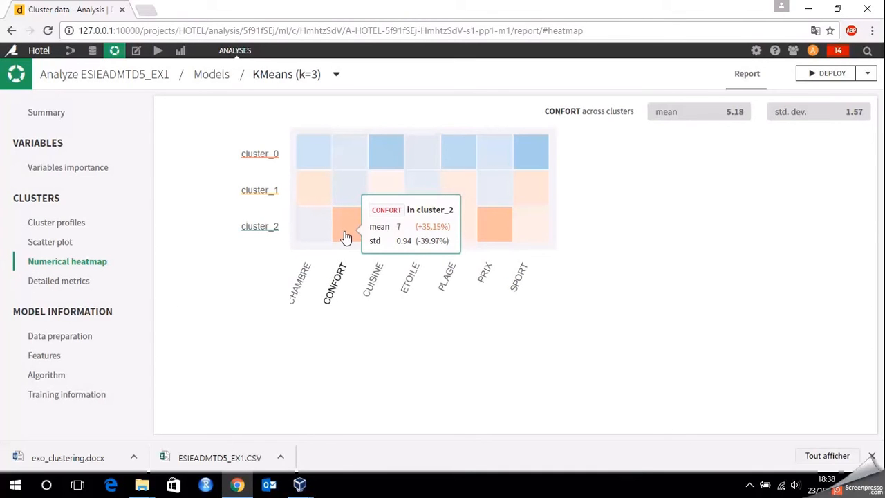
mouse_move(380, 232)
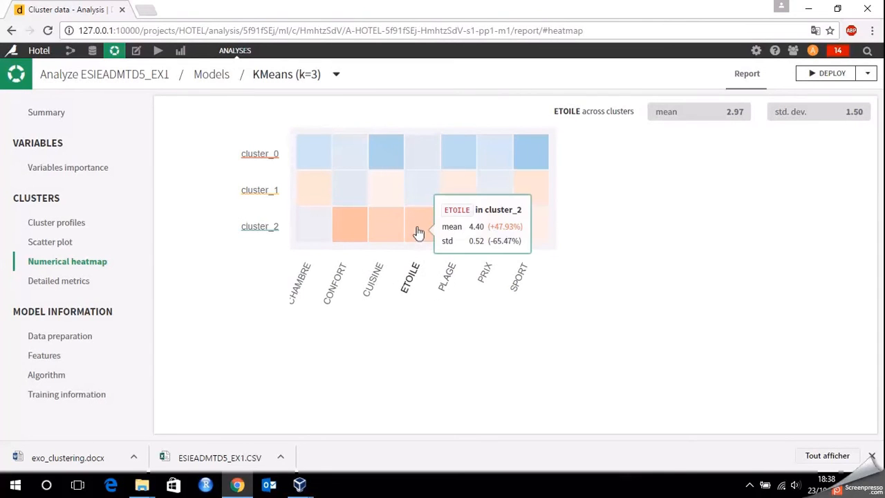
mouse_move(497, 239)
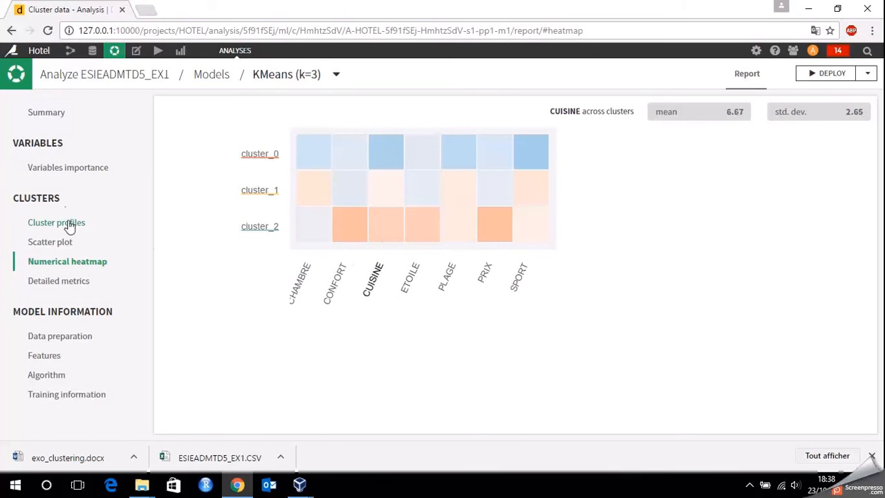
click(51, 117)
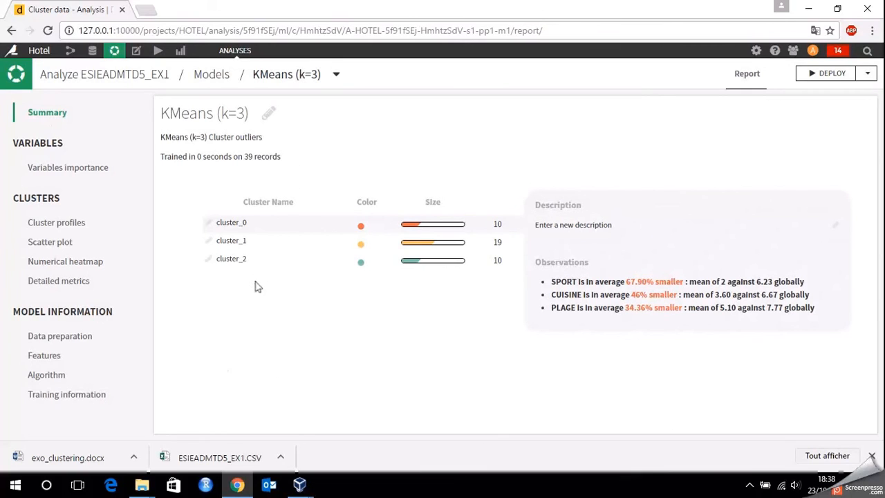
click(233, 259)
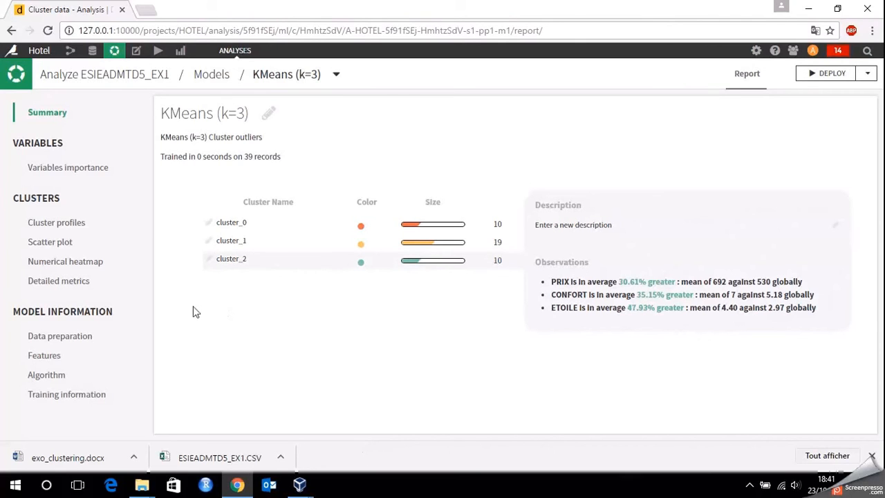
Examine the cluster profiles by comparing the distributions of PAYS across the clusters, and show those of ETOILE
click(66, 229)
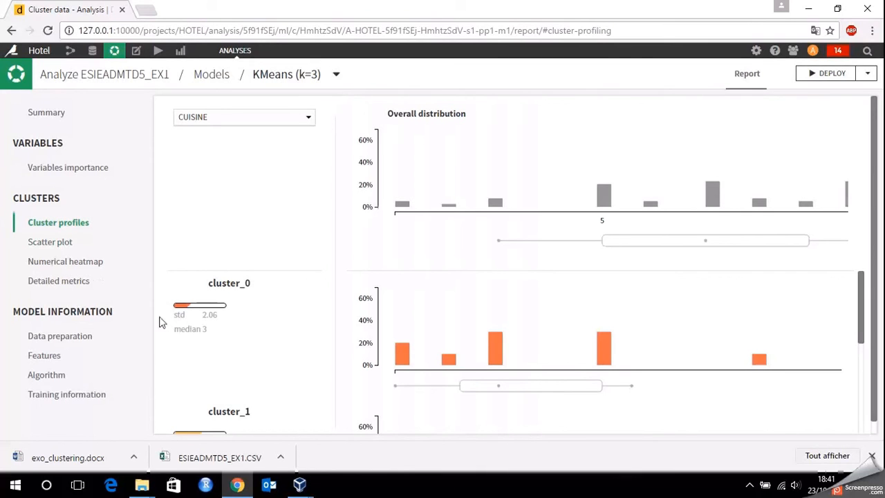
click(307, 119)
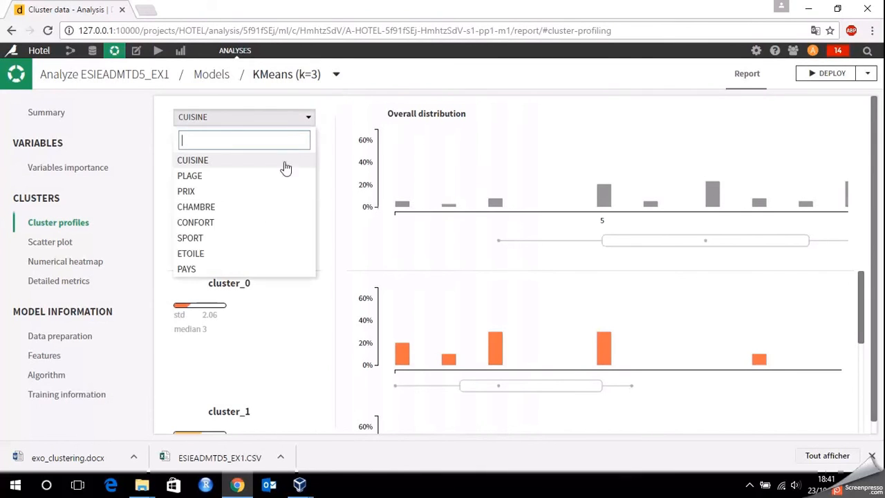
click(227, 271)
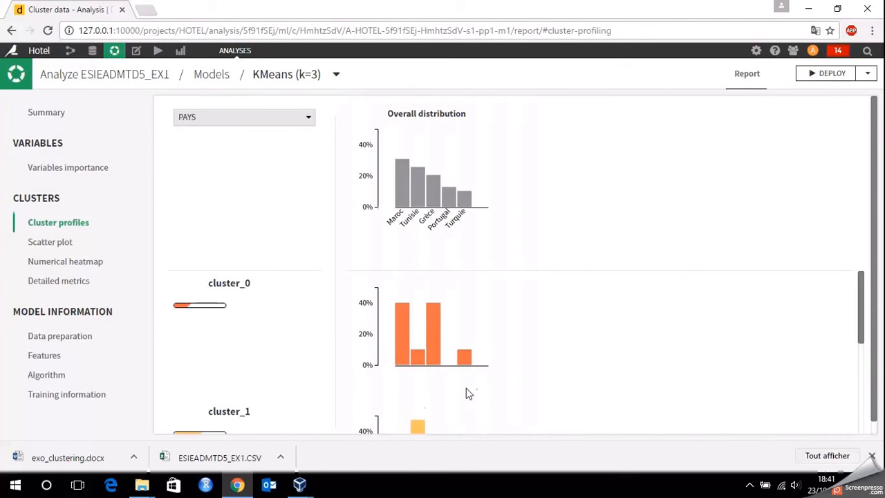
scroll(515, 318, down, 2)
scroll(515, 318, up, 2)
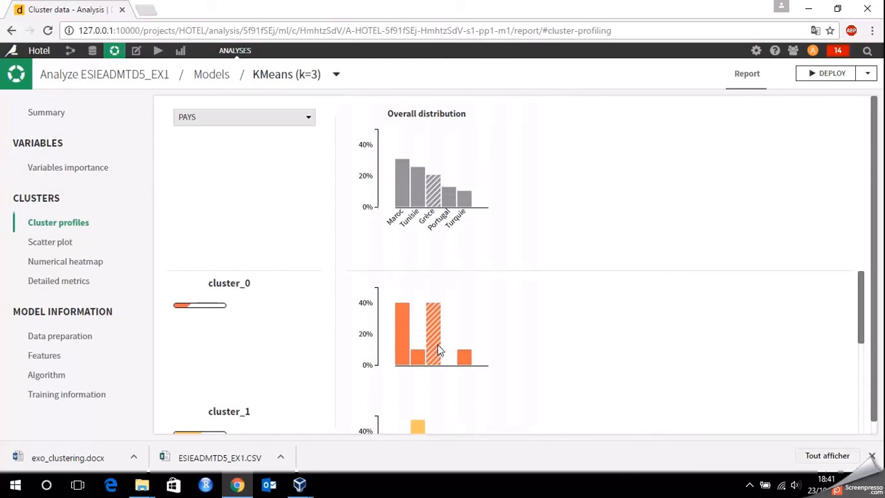
scroll(428, 377, down, 3)
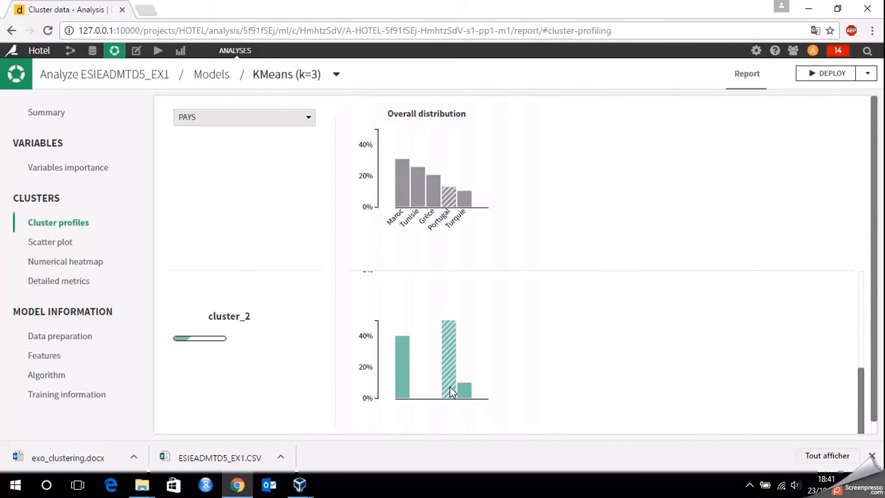
click(307, 118)
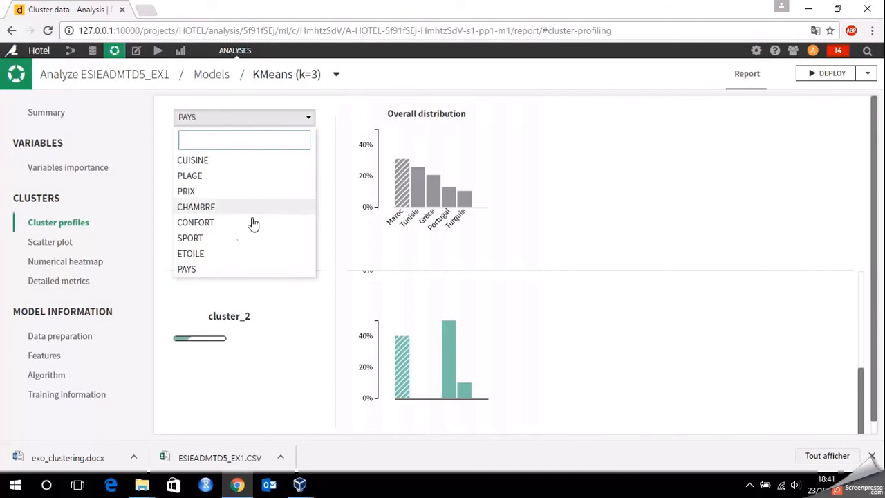
click(222, 255)
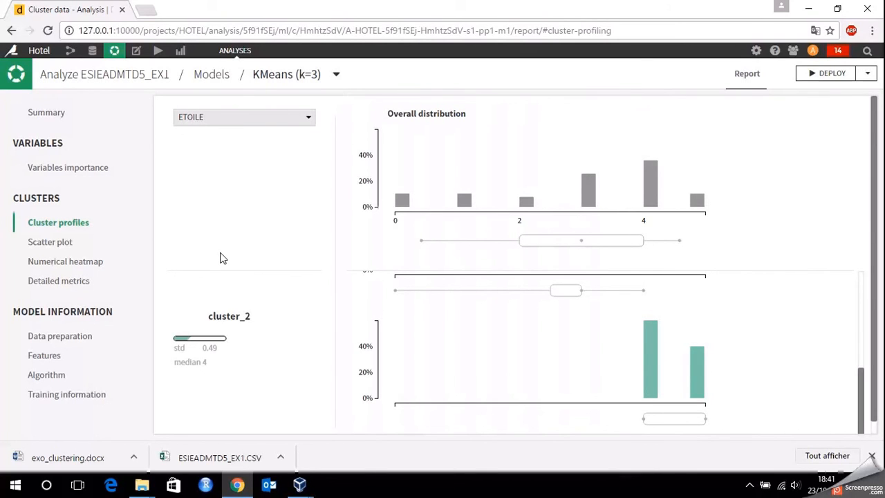
Compare the ETOILE distributions of cluster_0, cluster_1 and cluster_2 with the overall distribution
scroll(302, 290, down, 1)
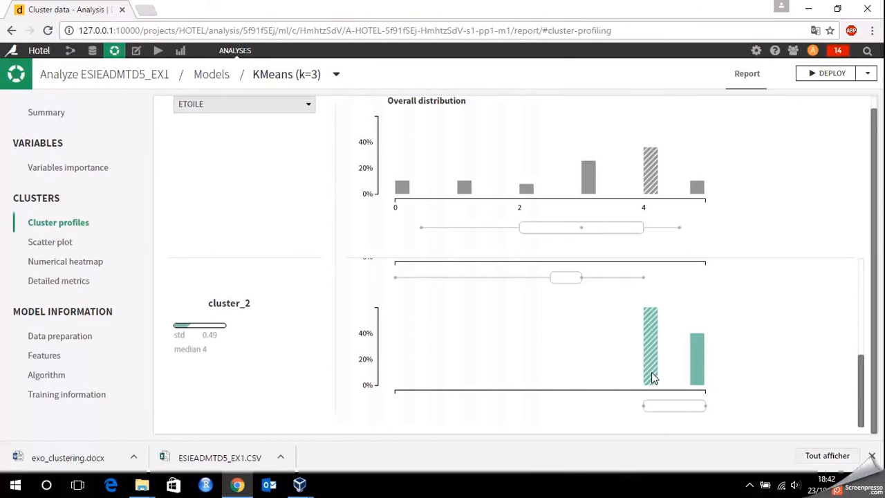
scroll(628, 349, up, 5)
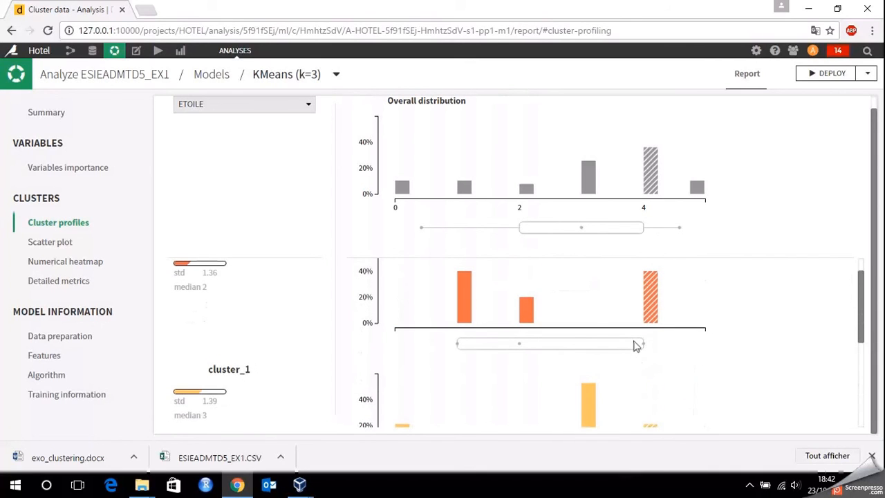
scroll(637, 344, down, 1)
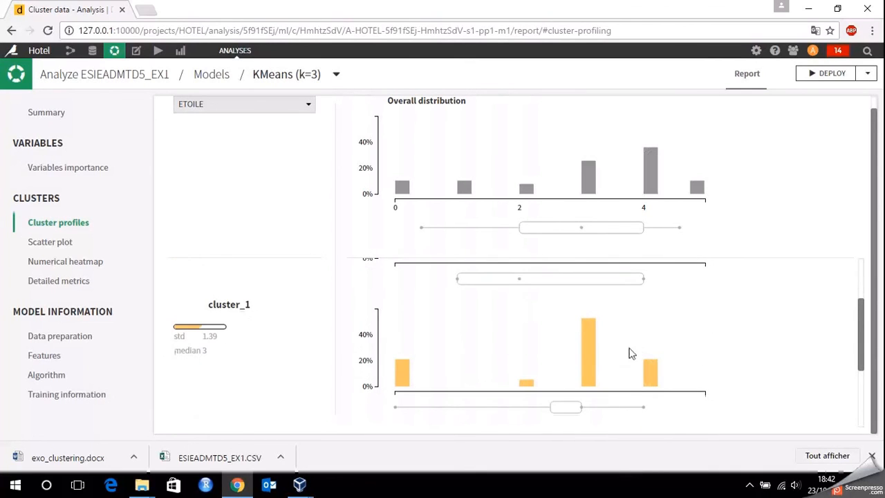
scroll(630, 354, up, 1)
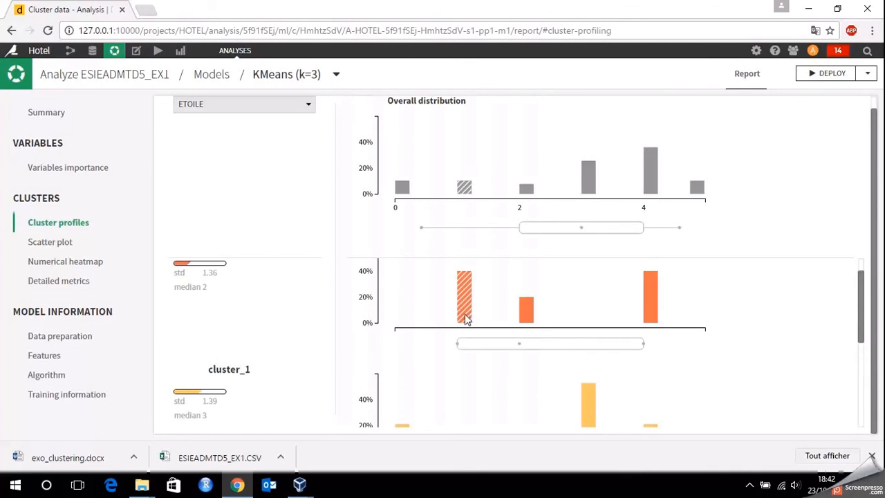
scroll(473, 313, up, 1)
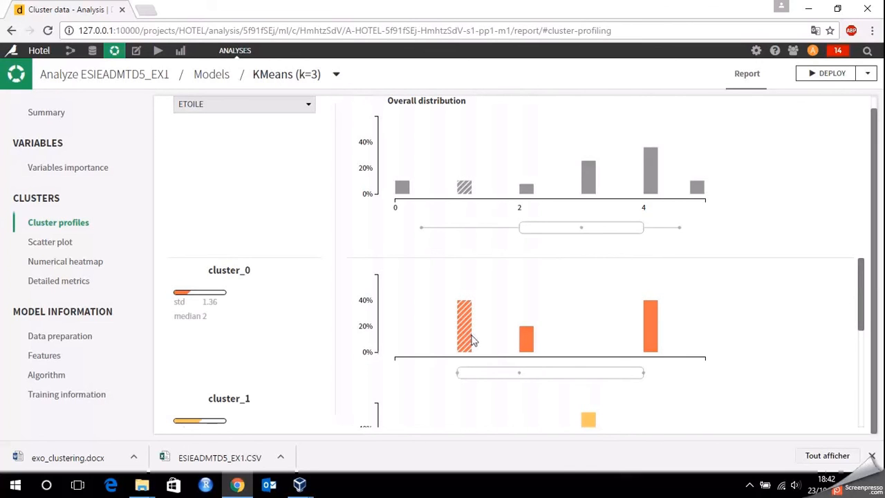
scroll(495, 364, up, 1)
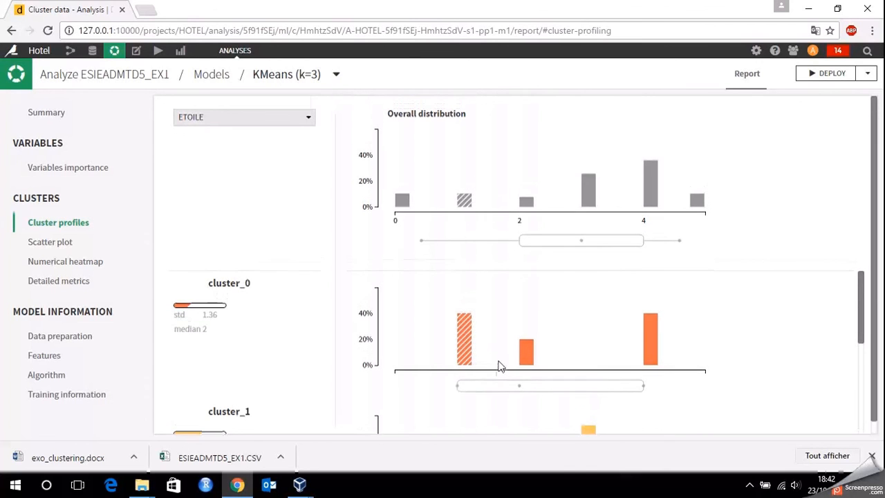
Show the CONFORT variable in the cluster profiles and compare its distribution across the three clusters
click(310, 121)
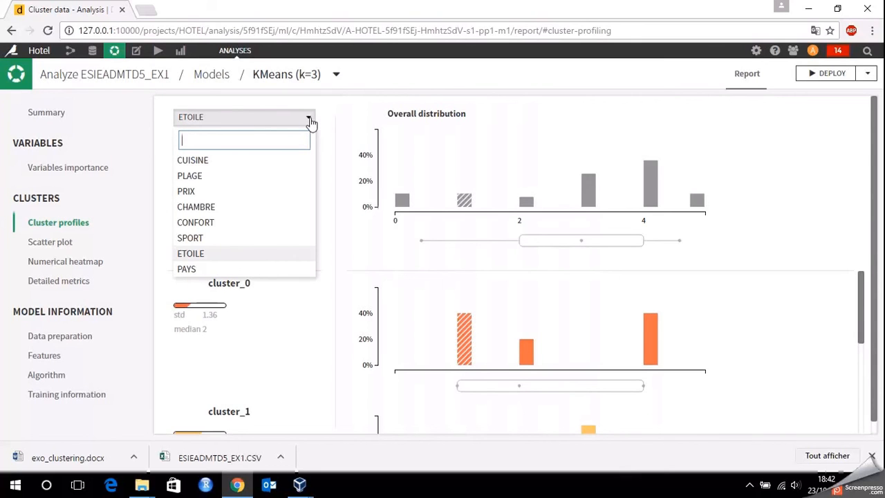
click(213, 223)
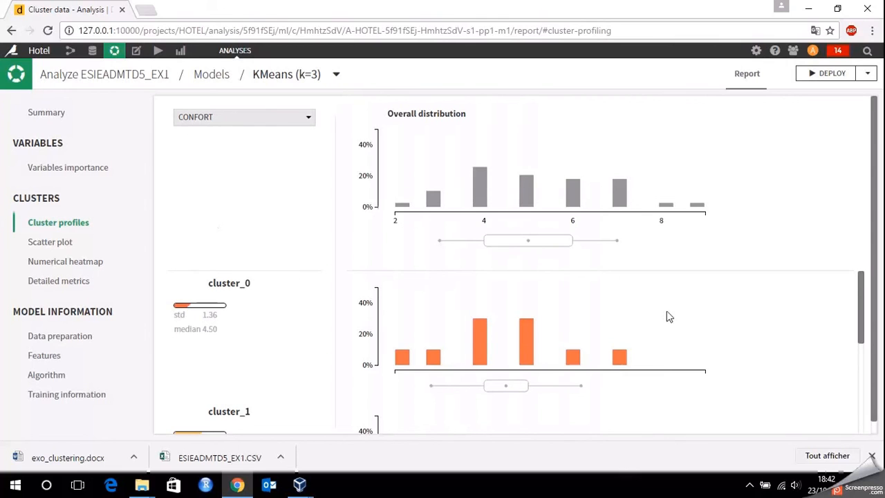
scroll(694, 320, down, 5)
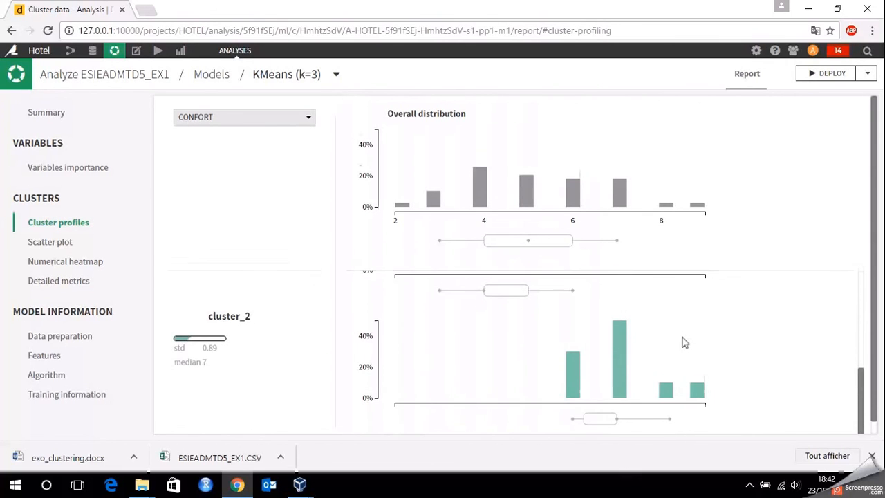
scroll(684, 342, down, 1)
scroll(705, 376, up, 1)
scroll(705, 377, up, 3)
scroll(703, 375, up, 1)
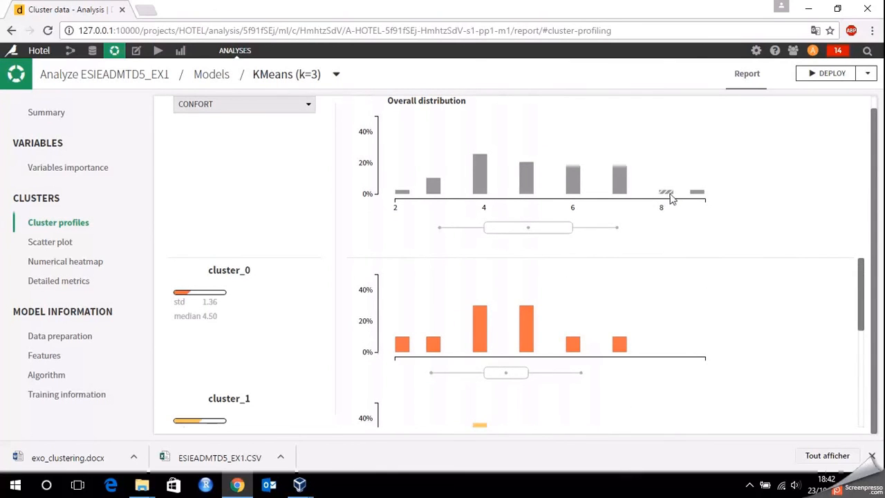
scroll(669, 311, down, 4)
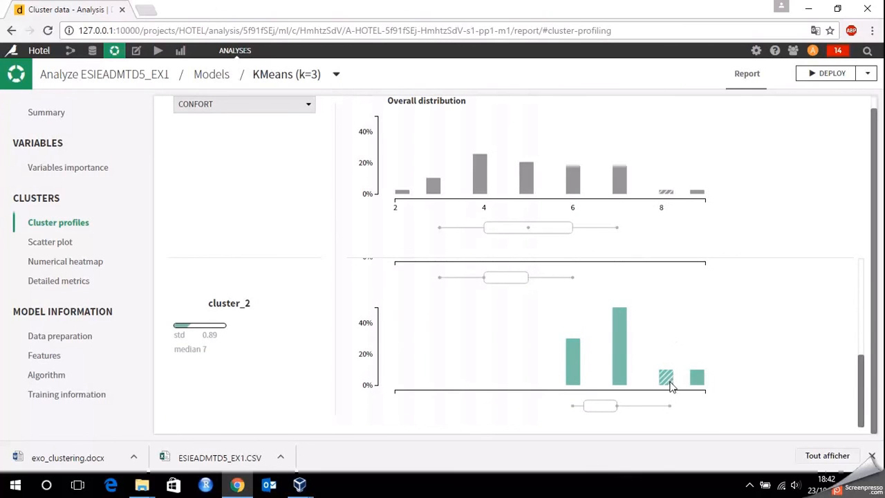
scroll(691, 363, up, 2)
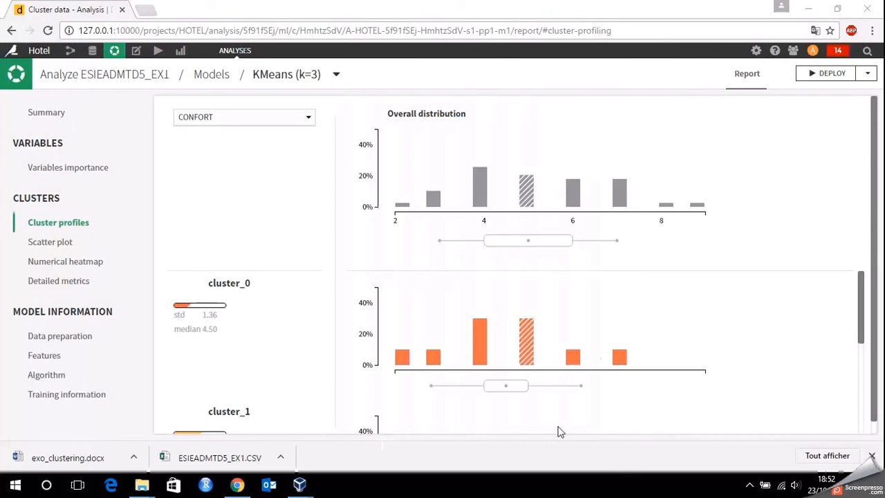
Deploy the KMeans model as a clustering recipe on ESIEADMTD5_EX1, outputting the CSV dataset ESIEADMTD5_EX1_clustered into filesystem_managed
click(818, 75)
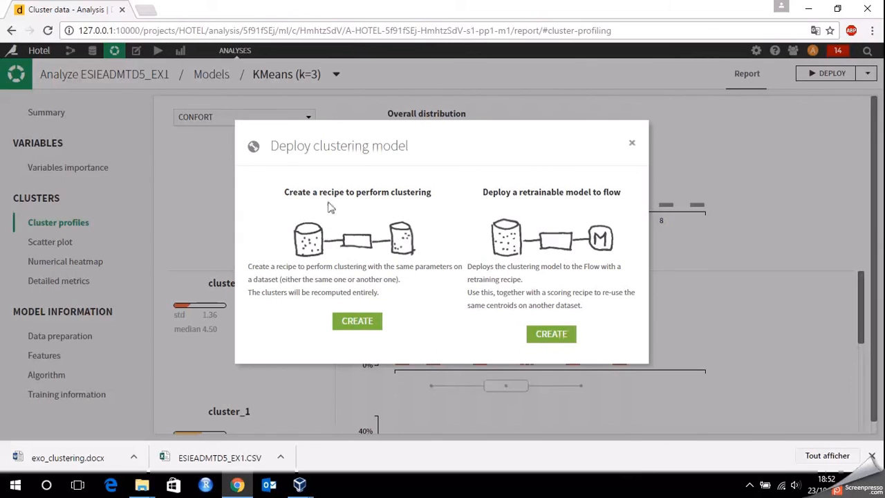
click(356, 320)
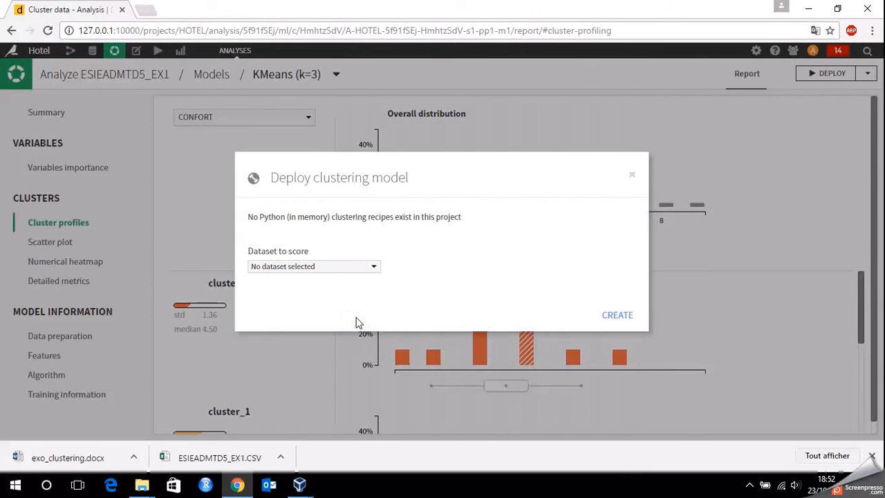
click(376, 268)
click(321, 348)
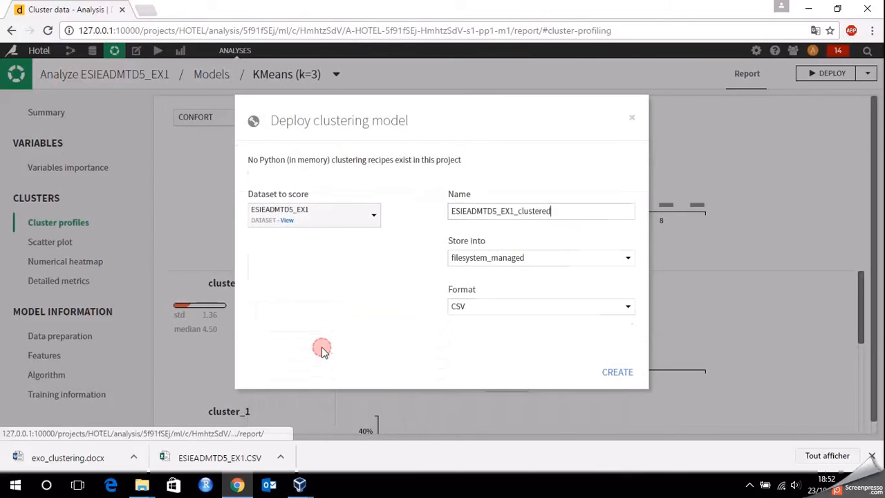
click(618, 376)
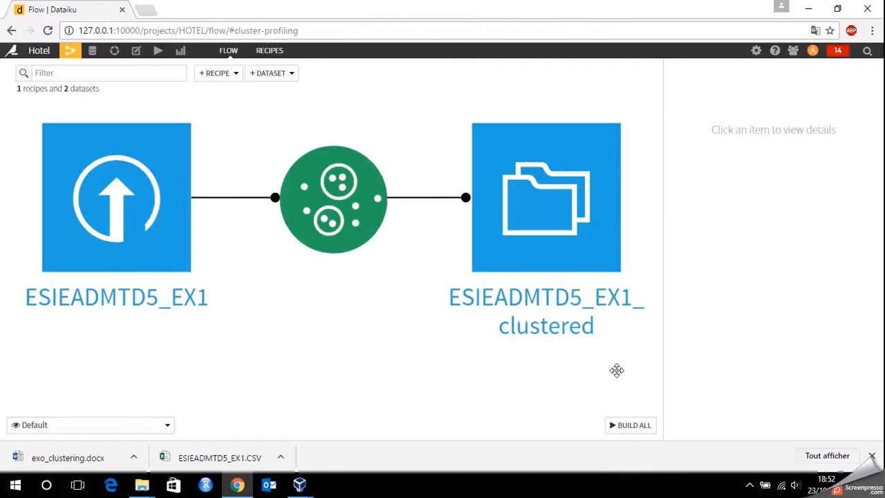
Build the ESIEADMTD5_EX1_clustered dataset from the flow with the non-recursive option
scroll(419, 295, down, 3)
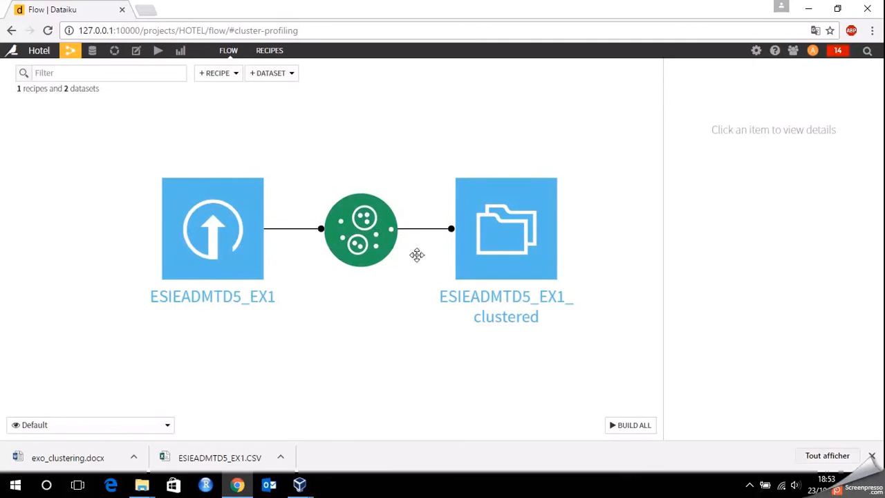
click(508, 244)
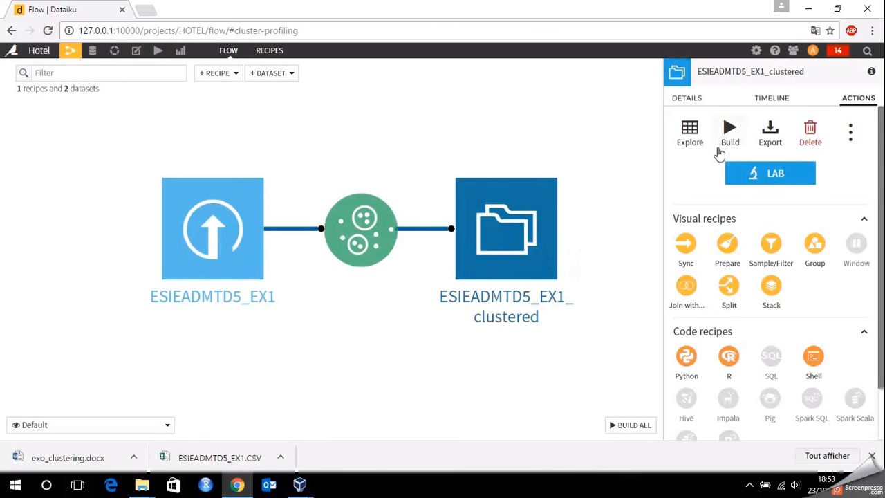
click(730, 129)
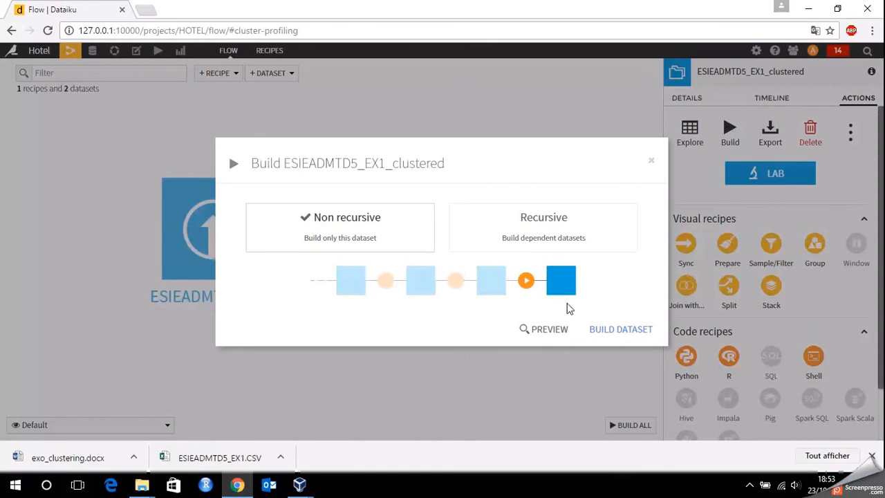
click(633, 331)
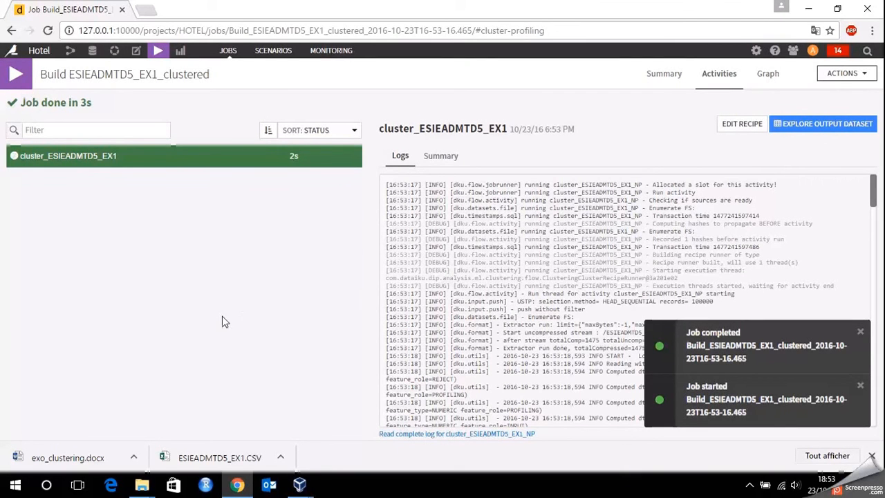
Open the ESIEADMTD5_EX1_clustered dataset and inspect the cluster_labels value of the Caravel hotel
click(93, 54)
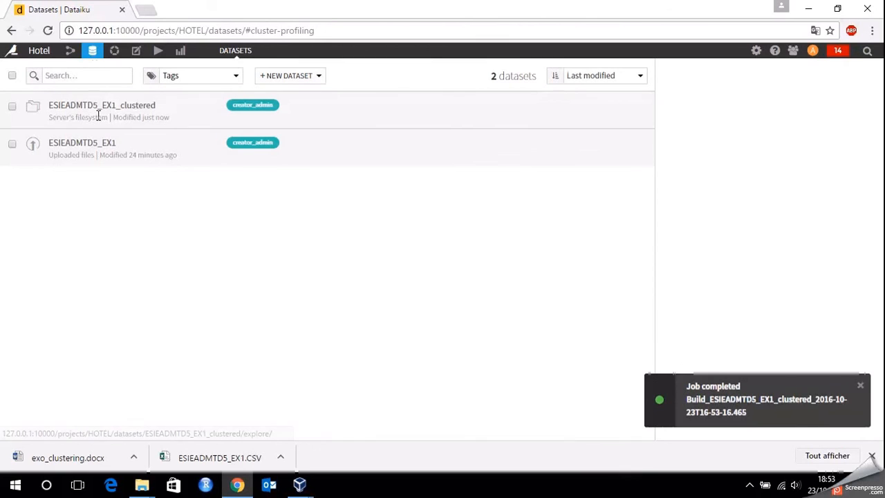
click(135, 109)
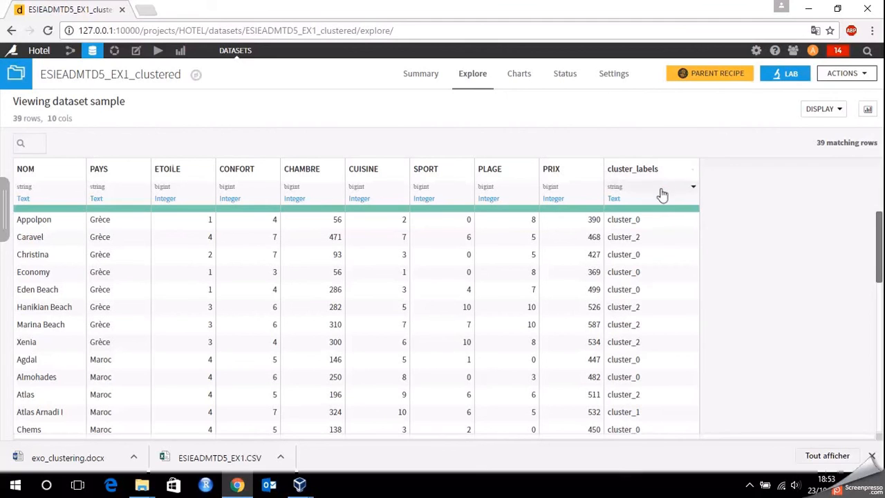
click(650, 237)
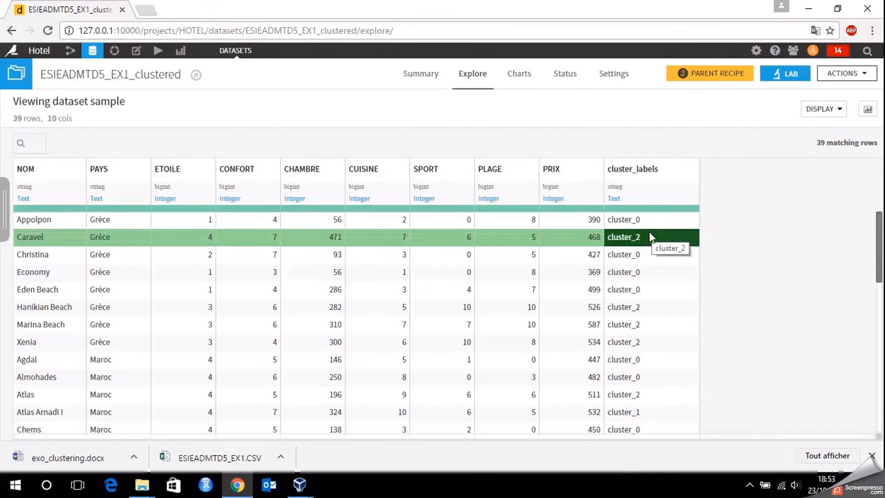